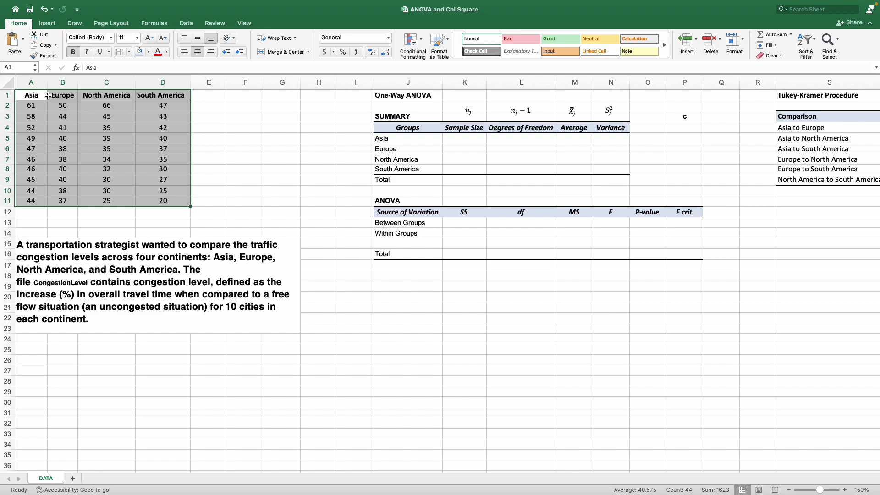
# Review the congestion data by continent, the problem statement, and the empty ANOVA summary and Tukey-Kramer tables.
pyautogui.moveTo(46, 96); pyautogui.dragTo(161, 94)
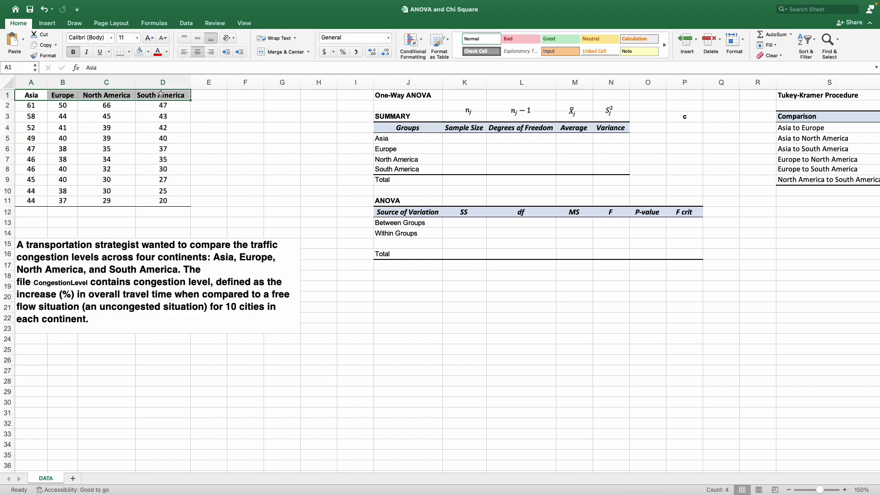
pyautogui.moveTo(31, 105); pyautogui.dragTo(150, 197)
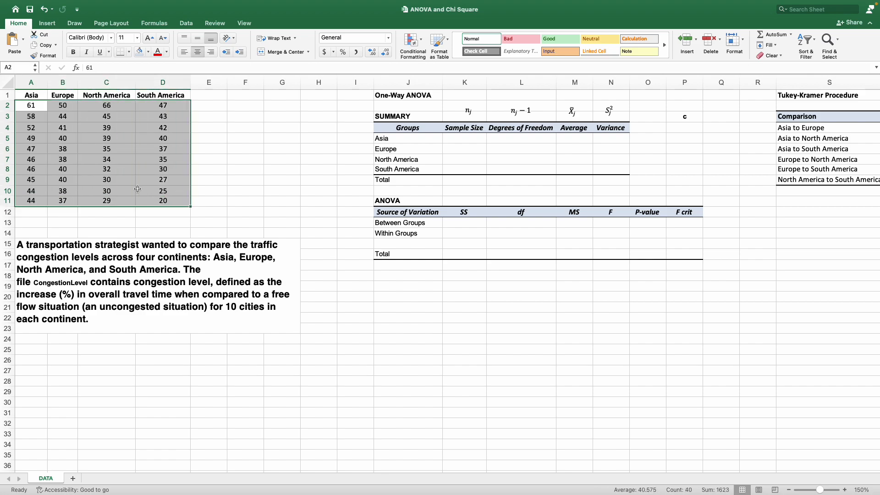
pyautogui.click(201, 298)
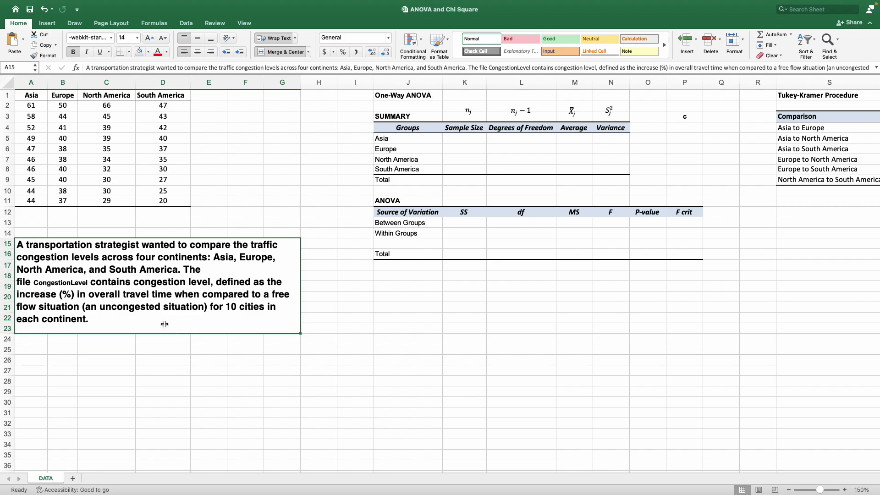
pyautogui.moveTo(25, 96); pyautogui.dragTo(164, 202)
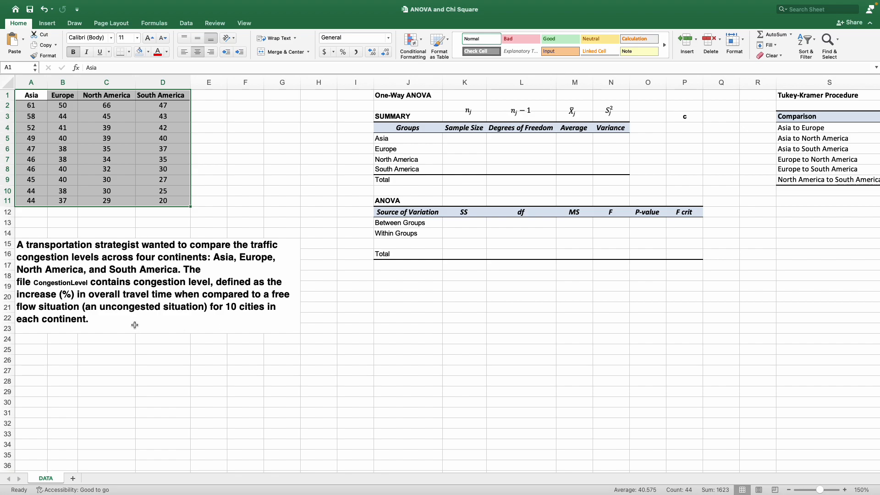
pyautogui.click(201, 360)
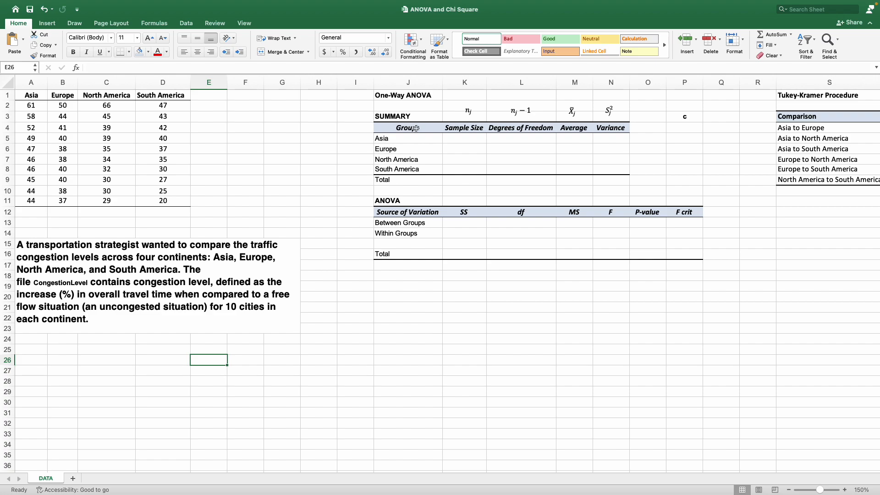
pyautogui.moveTo(403, 95); pyautogui.dragTo(624, 181)
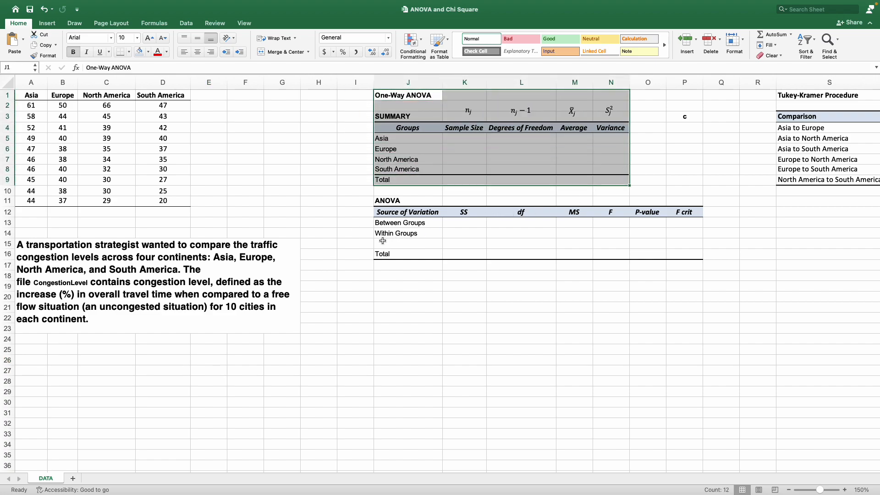
pyautogui.moveTo(410, 198); pyautogui.dragTo(688, 268)
pyautogui.moveTo(809, 95); pyautogui.dragTo(809, 180)
pyautogui.moveTo(699, 2)
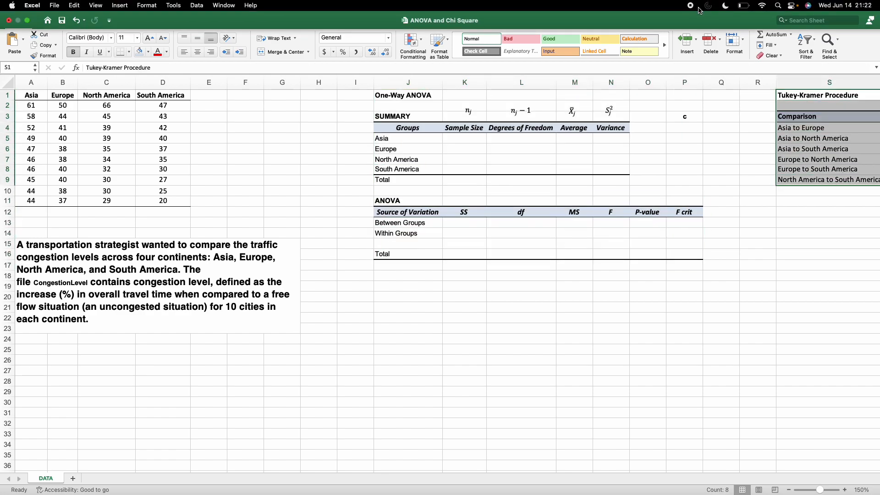
# Enter a sample size of 10 for each of the four continents in the summary table.
pyautogui.click(481, 142)
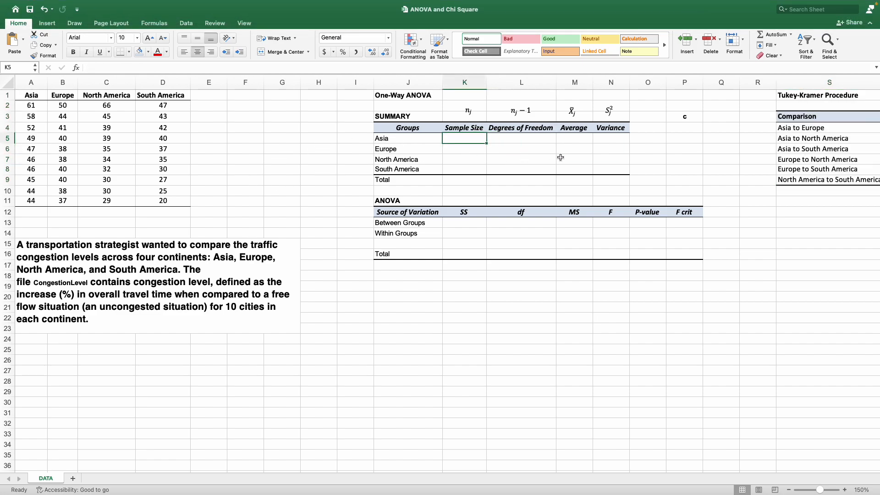
pyautogui.moveTo(31, 106); pyautogui.dragTo(32, 200)
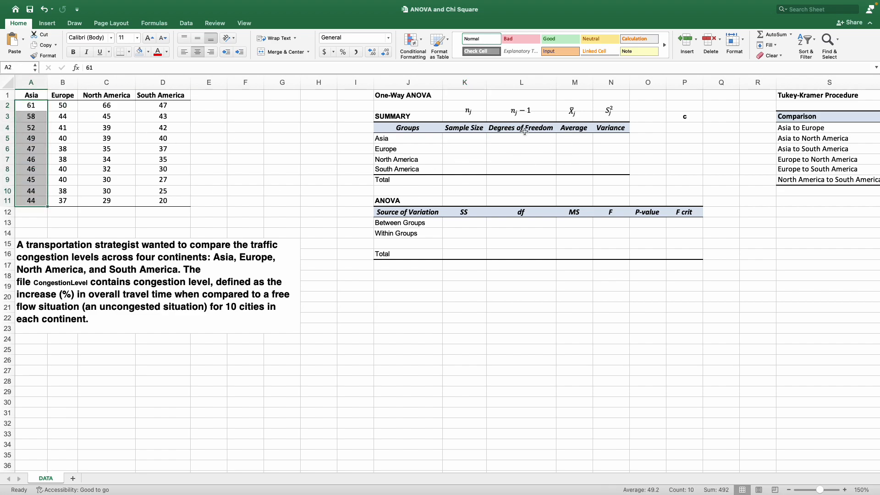
pyautogui.click(468, 138)
pyautogui.write('10')
pyautogui.press('Return')
pyautogui.write('101')
pyautogui.press('BackSpace')
pyautogui.press('Return')
pyautogui.write('10')
pyautogui.press('Return')
pyautogui.write('10')
pyautogui.press('Return')
# Replace Asia's sample size with a COUNT formula over the Asia values A2:A11.
pyautogui.press('Up')
pyautogui.press('Up')
pyautogui.press('Up')
pyautogui.press('Up')
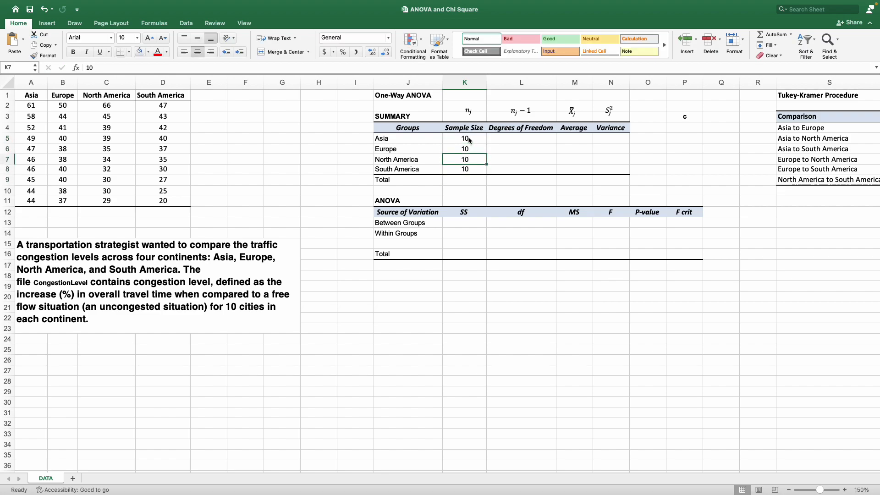
pyautogui.write('=COUNT(')
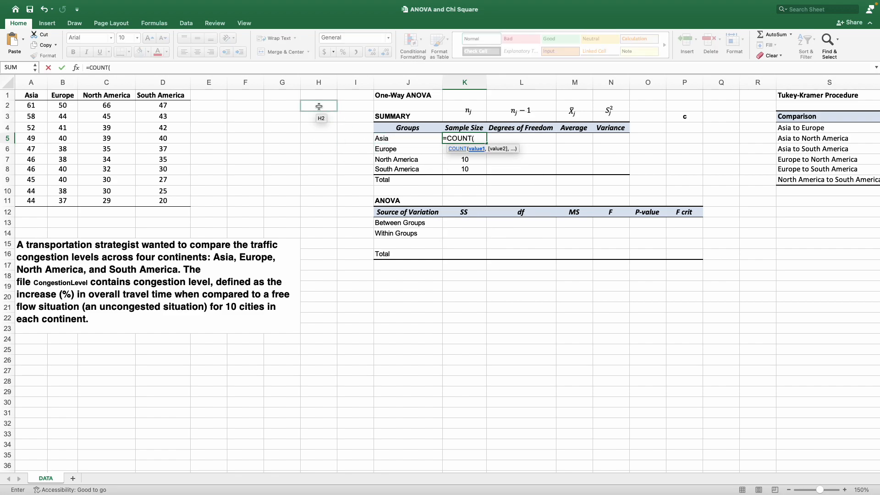
pyautogui.moveTo(31, 106); pyautogui.dragTo(44, 193)
pyautogui.press('Return')
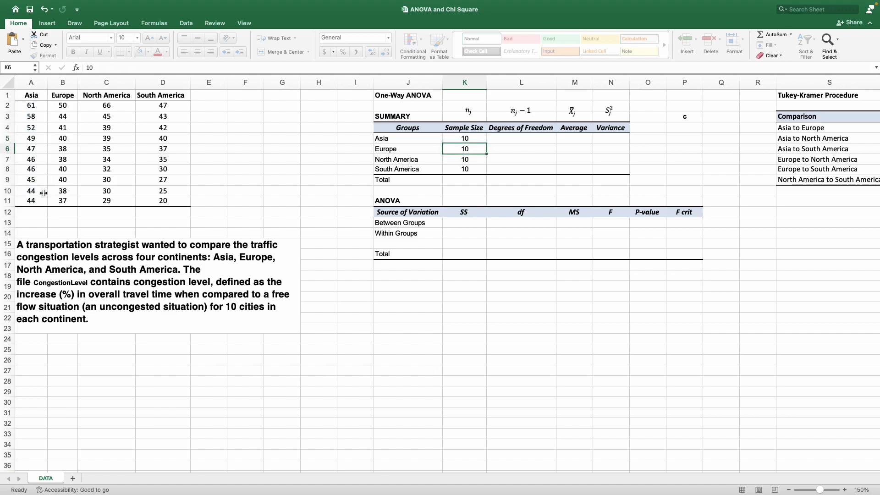
pyautogui.click(460, 137)
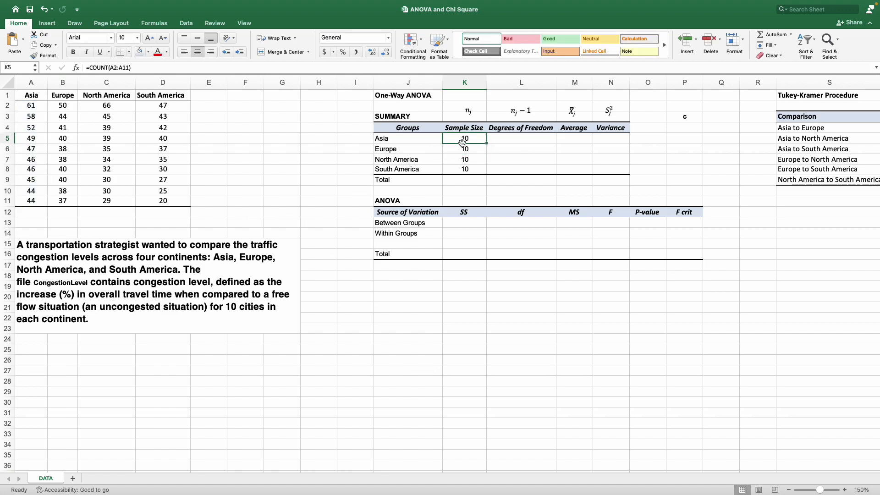
# Compute the total sample size as the SUM of the four continents' sample sizes.
pyautogui.click(465, 181)
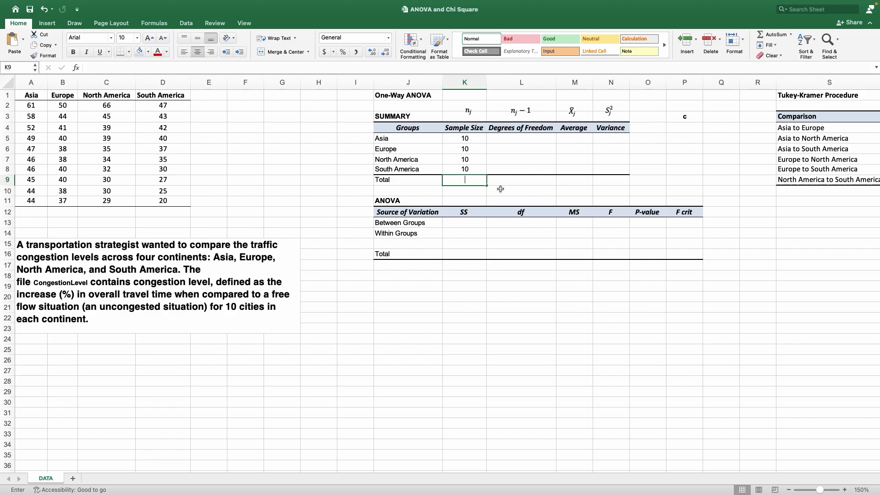
pyautogui.write('=sum(')
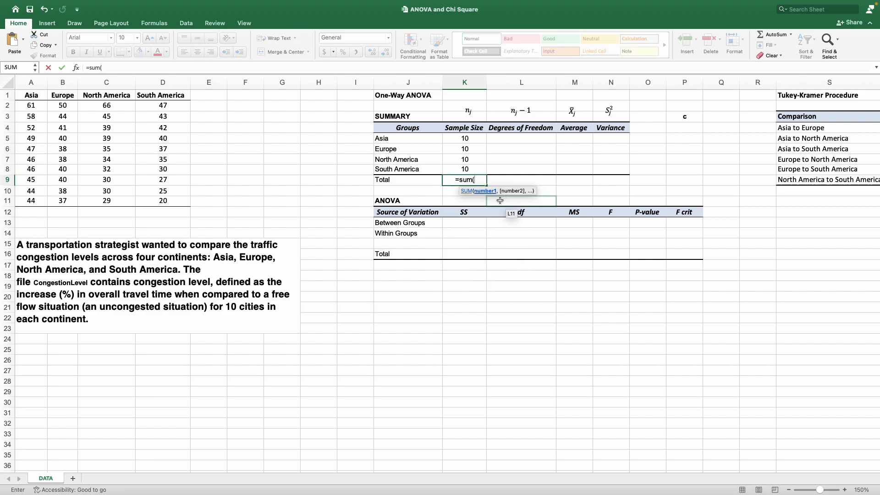
pyautogui.moveTo(480, 138); pyautogui.dragTo(479, 169)
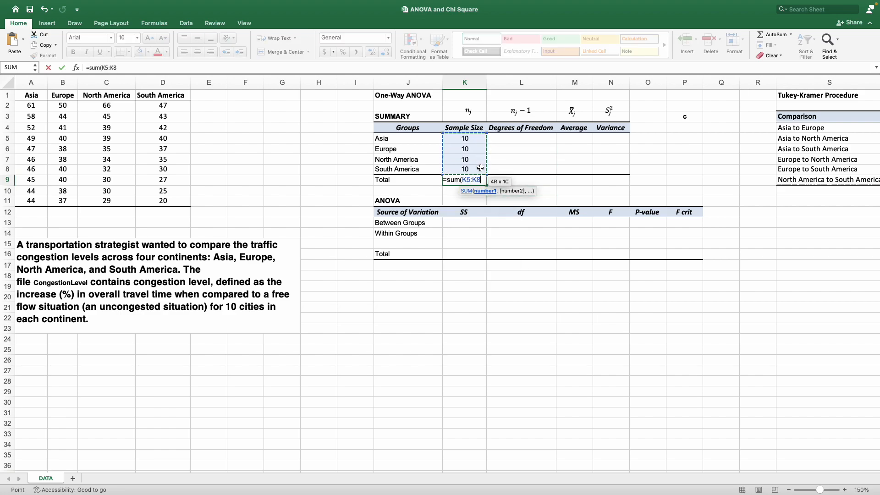
pyautogui.write(')')
pyautogui.press('Return')
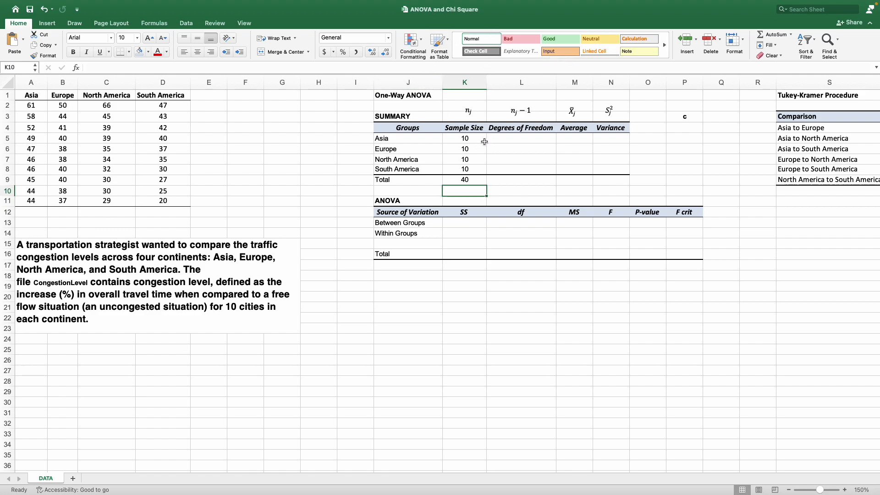
# Inspect the total sample size formula and the sample size cells it adds up.
pyautogui.click(458, 180)
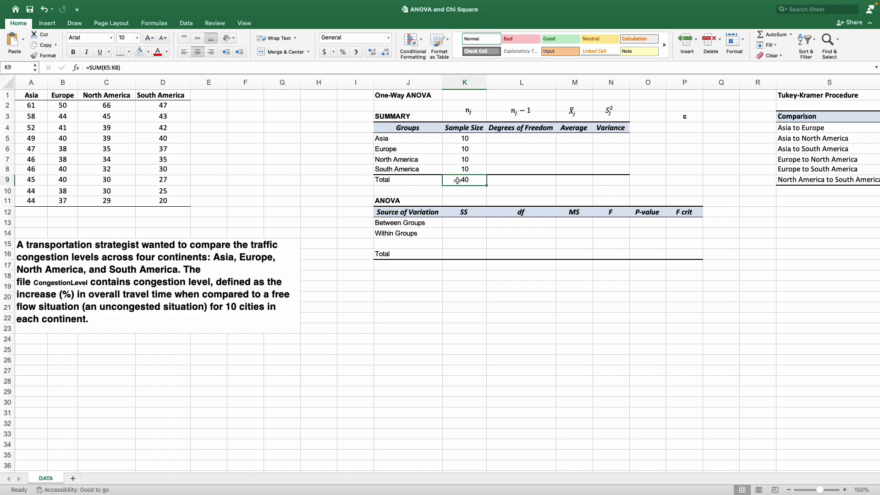
pyautogui.moveTo(121, 68); pyautogui.dragTo(86, 68)
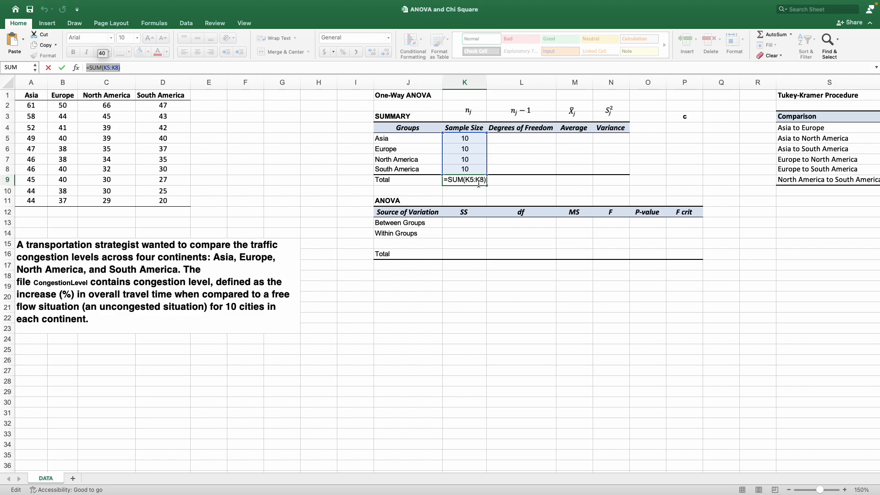
pyautogui.press('Escape')
pyautogui.moveTo(473, 138); pyautogui.dragTo(475, 173)
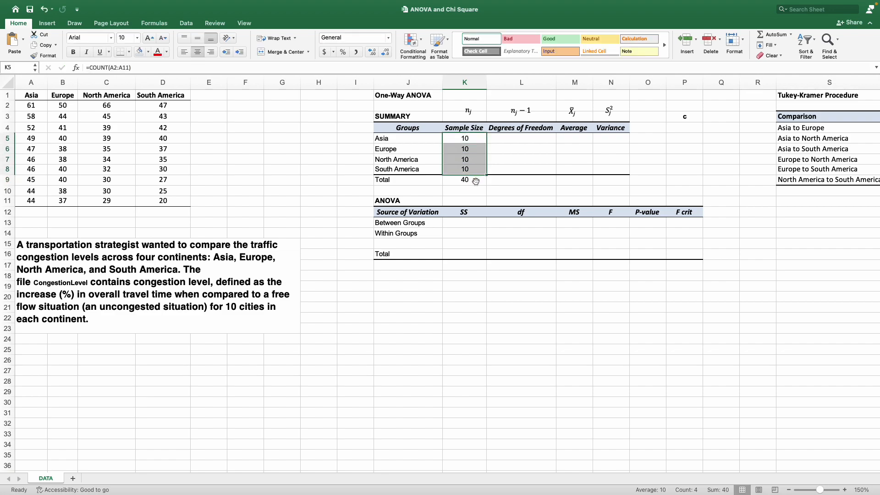
pyautogui.click(476, 181)
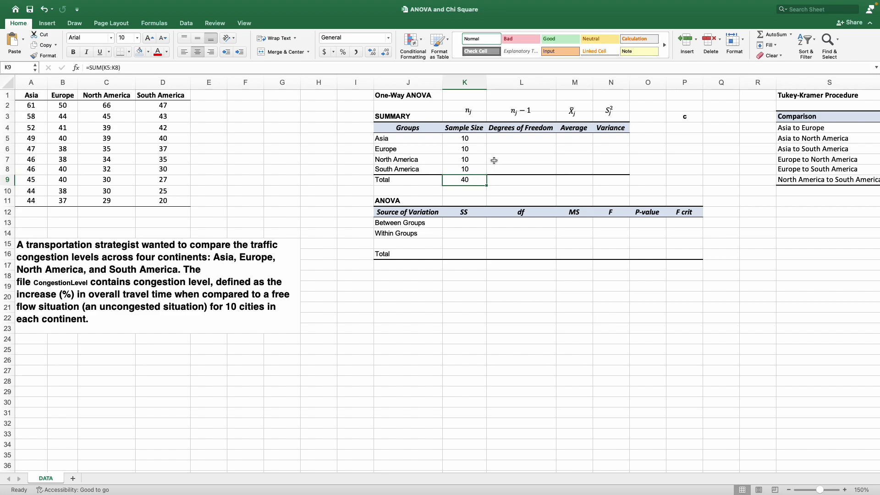
# Compute Asia's degrees of freedom as its sample size minus 1.
pyautogui.click(495, 138)
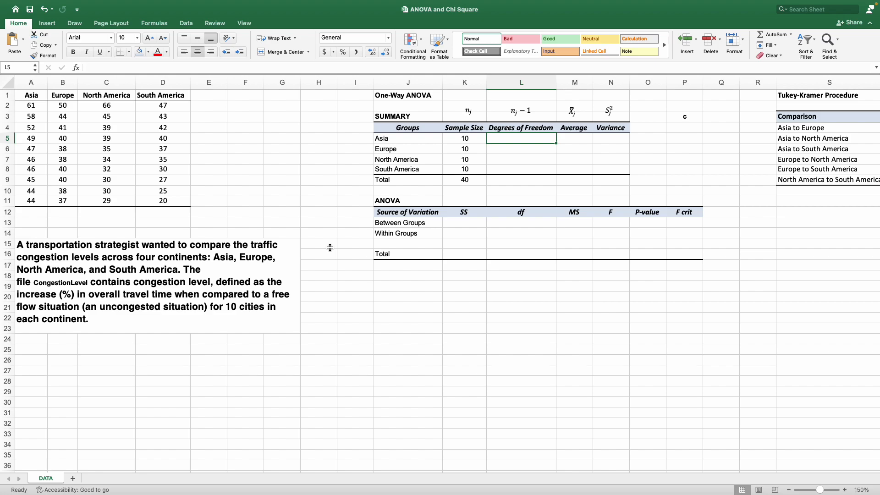
pyautogui.write('=')
pyautogui.press('Left')
pyautogui.write('-1')
pyautogui.press('Return')
# Fill the degrees-of-freedom formula down for Europe, North America and South America without formatting.
pyautogui.click(544, 138)
pyautogui.moveTo(556, 143); pyautogui.dragTo(553, 170)
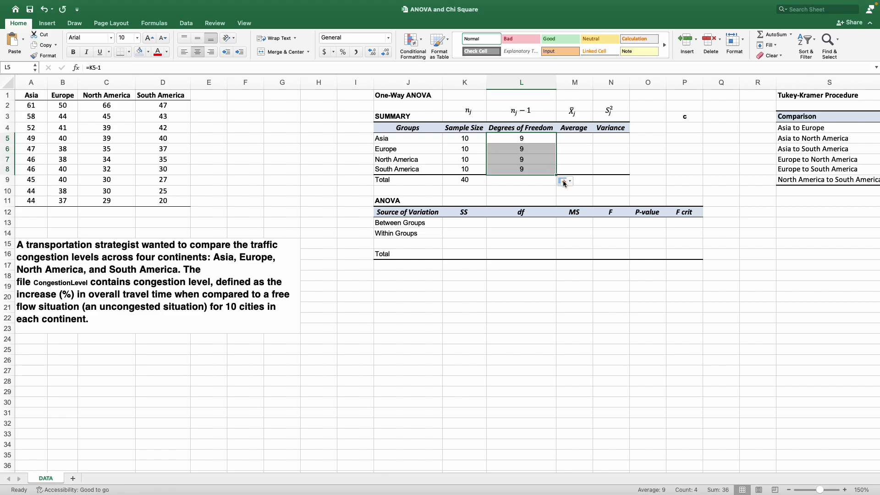
pyautogui.click(564, 181)
pyautogui.click(577, 212)
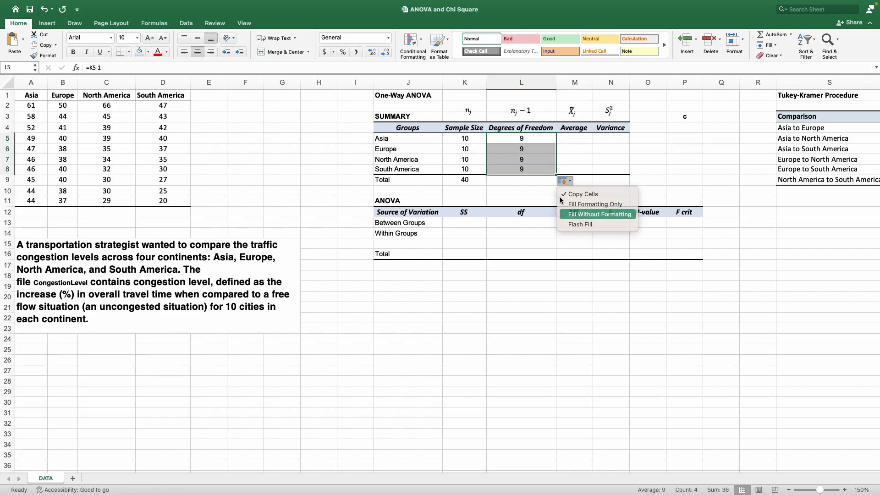
# Compute the total degrees of freedom as the total sample size minus 1.
pyautogui.click(510, 181)
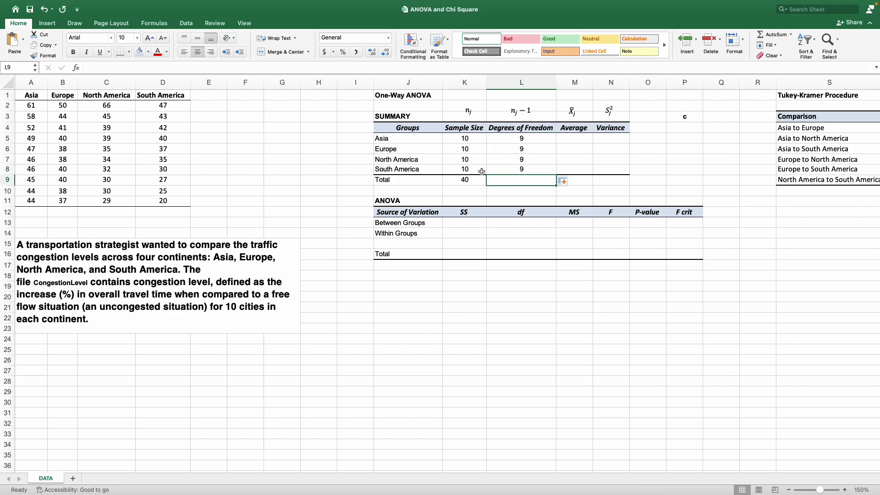
pyautogui.write('=')
pyautogui.press('Left')
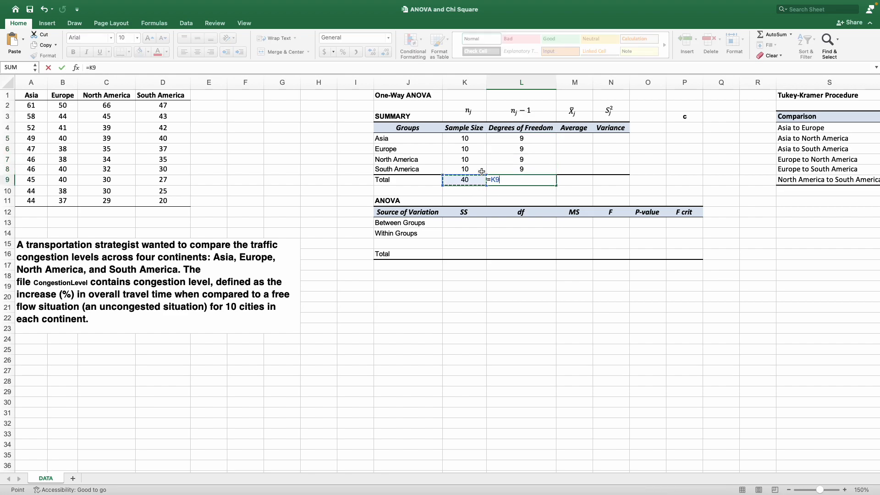
pyautogui.write('-1')
pyautogui.press('Return')
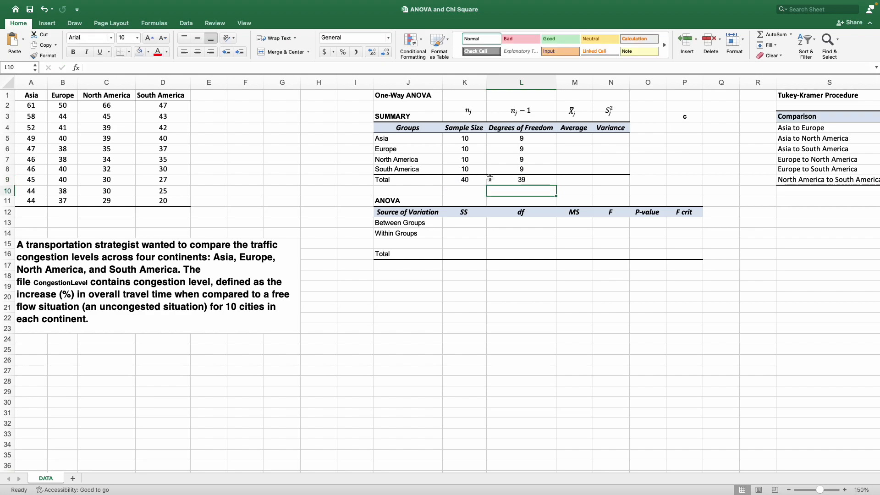
# Compute Asia's average with an AVERAGE formula over A2:A11.
pyautogui.click(564, 140)
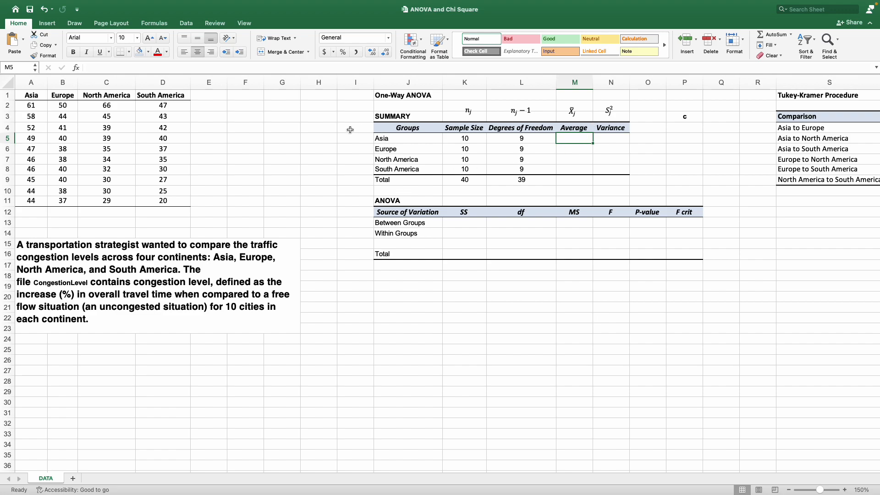
pyautogui.write('=AVERAGE(')
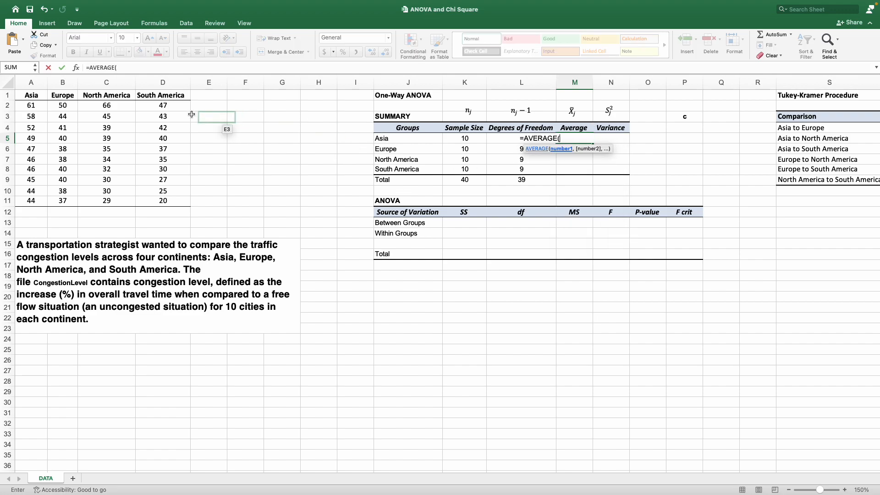
pyautogui.moveTo(31, 106); pyautogui.dragTo(36, 197)
pyautogui.press('Return')
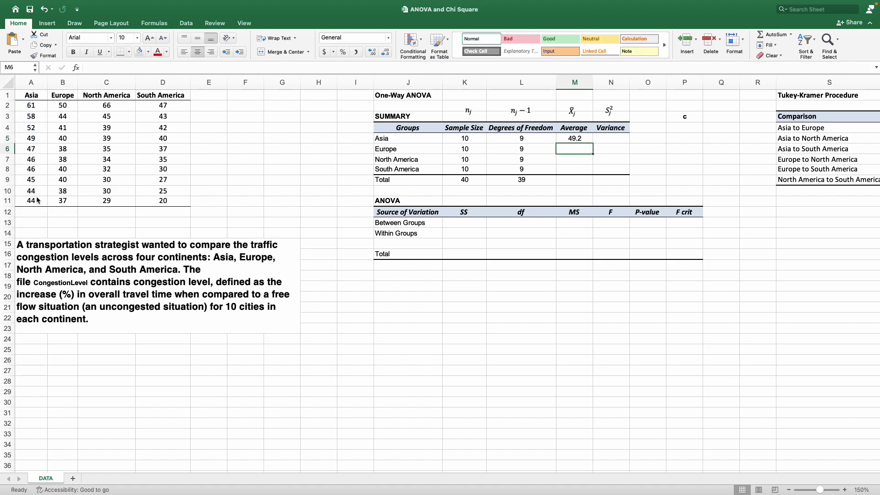
# Compute Europe's average with an AVERAGE formula over B2:B11.
pyautogui.write('=av')
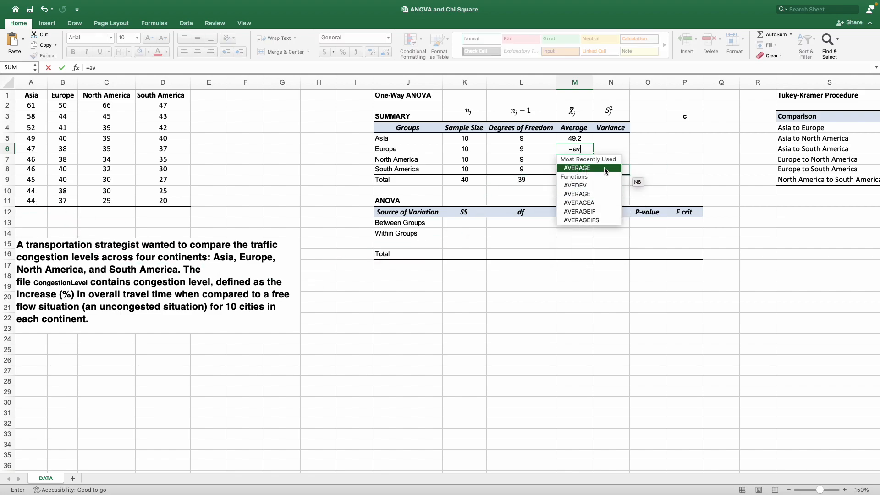
pyautogui.doubleClick(605, 170)
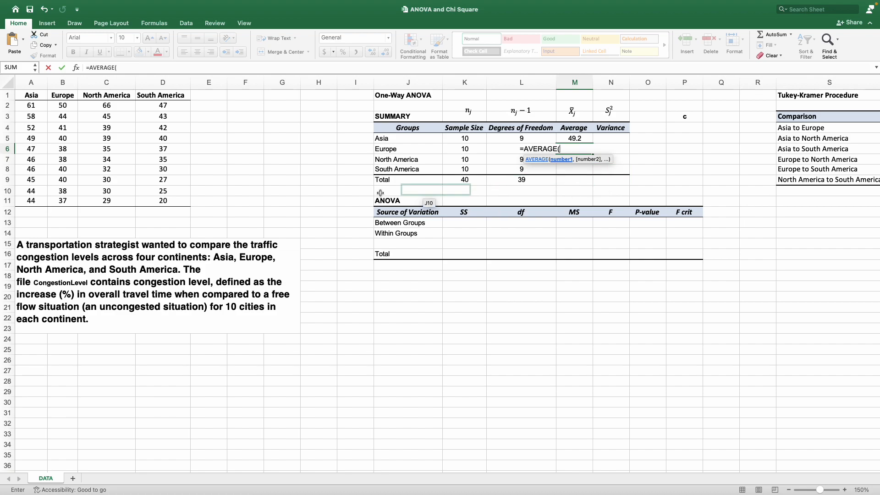
pyautogui.moveTo(72, 106); pyautogui.dragTo(81, 199)
pyautogui.write(')')
pyautogui.press('Return')
# Compute the North America and South America averages with AVERAGE formulas over C2:C11 and D2:D11.
pyautogui.write('=AVERAGE(')
pyautogui.moveTo(109, 106); pyautogui.dragTo(112, 200)
pyautogui.write(')')
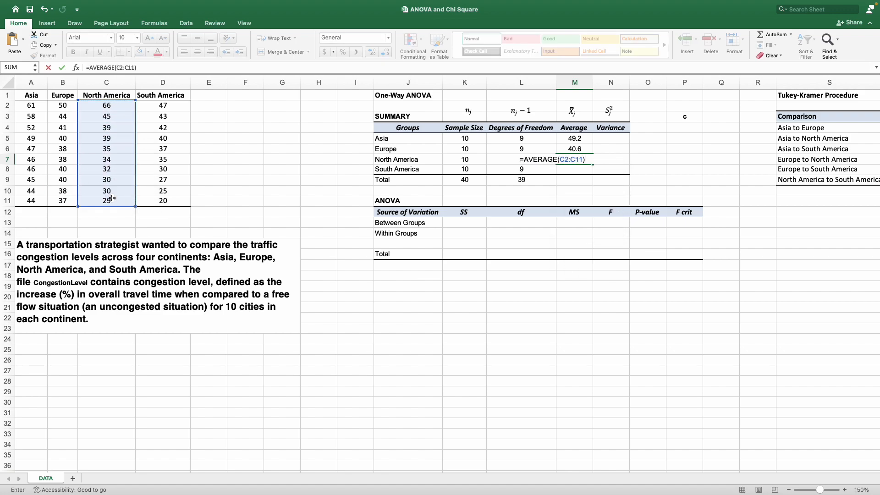
pyautogui.press('Return')
pyautogui.write('=AVERAGE(')
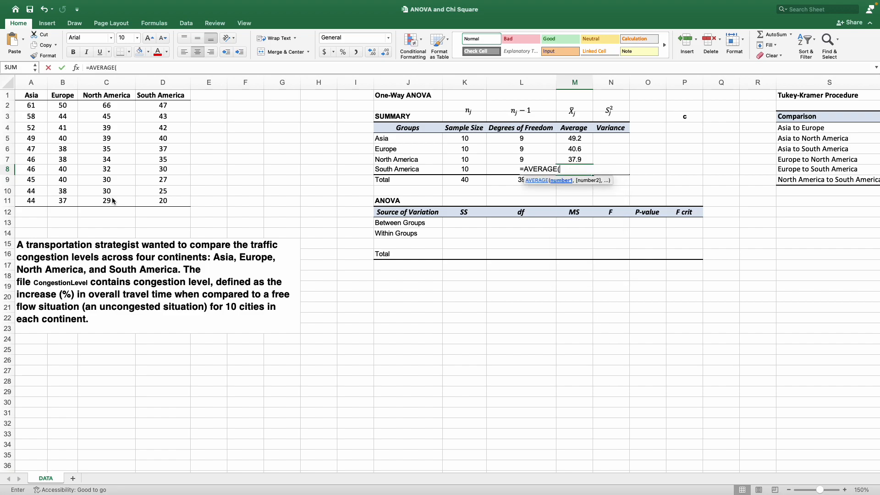
pyautogui.moveTo(182, 106); pyautogui.dragTo(176, 200)
pyautogui.write(')')
pyautogui.press('Return')
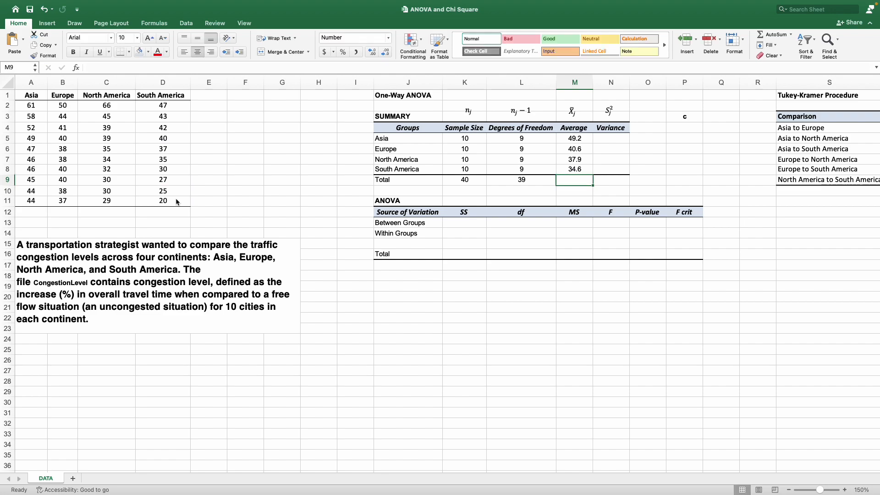
# Compute Asia's variance with a VAR.S formula over A2:A11.
pyautogui.press('Up')
pyautogui.press('Up')
pyautogui.press('Up')
pyautogui.press('Up')
pyautogui.press('Right')
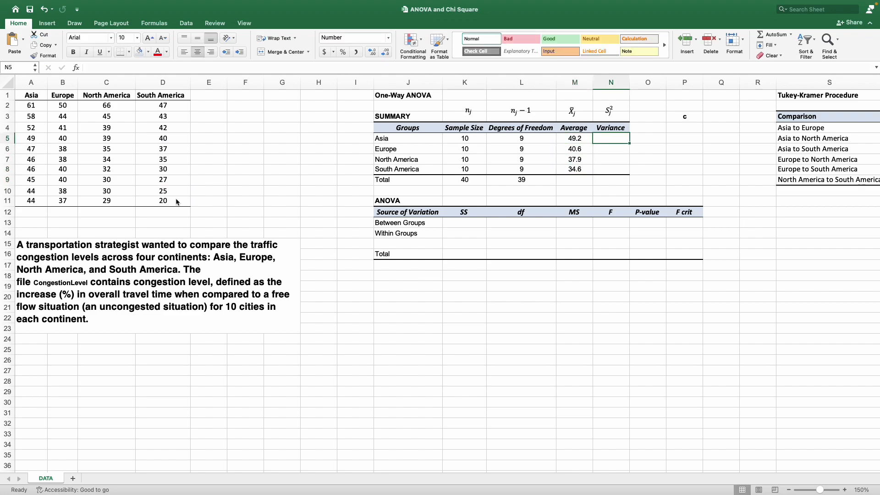
pyautogui.write('=')
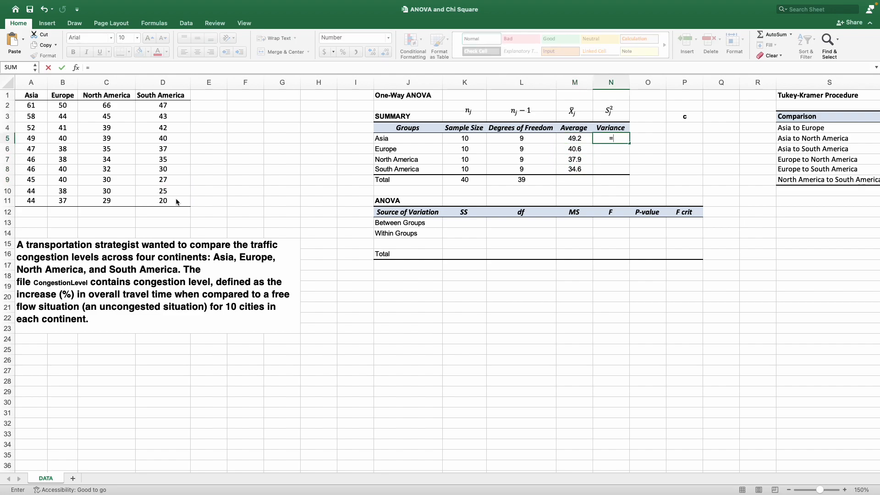
pyautogui.write('var.')
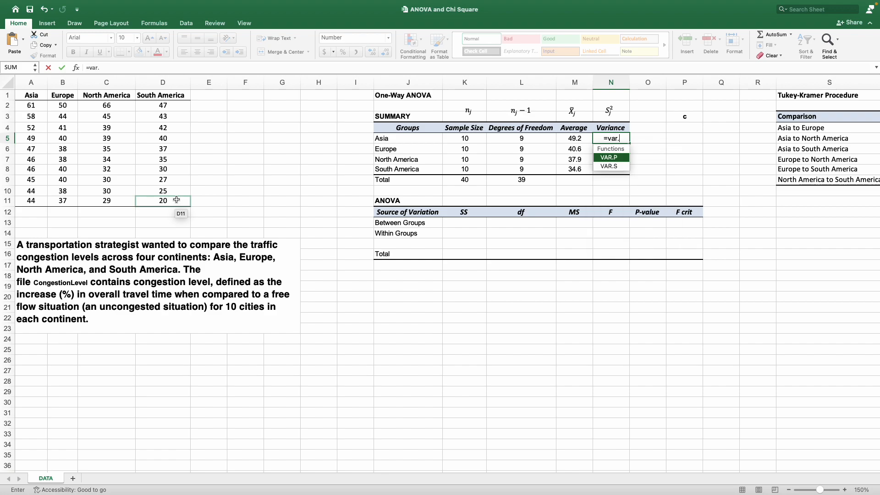
pyautogui.write('s')
pyautogui.press('Tab')
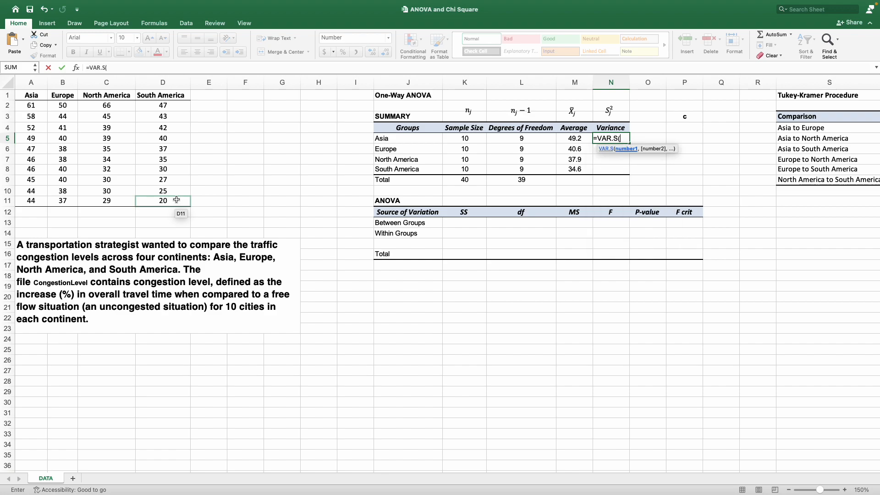
pyautogui.moveTo(31, 104); pyautogui.dragTo(38, 202)
pyautogui.write(')')
pyautogui.press('Return')
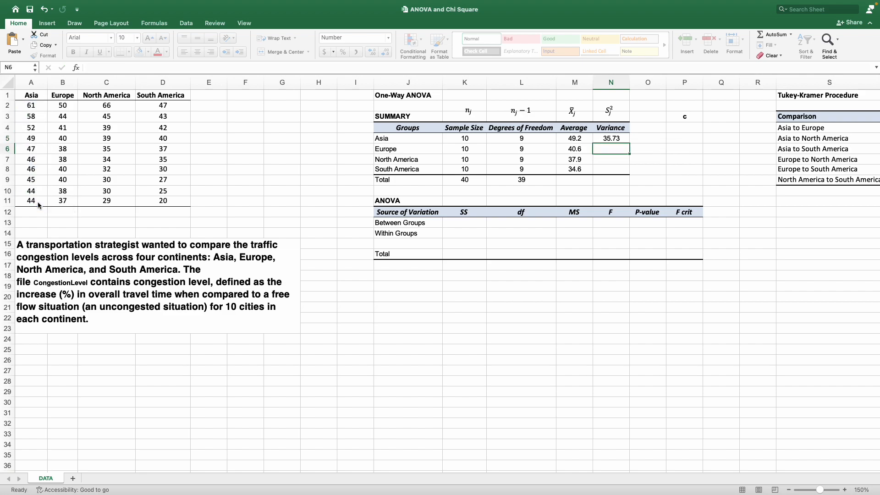
# Compute Europe's variance with a VAR.S formula over B2:B11.
pyautogui.write('=v')
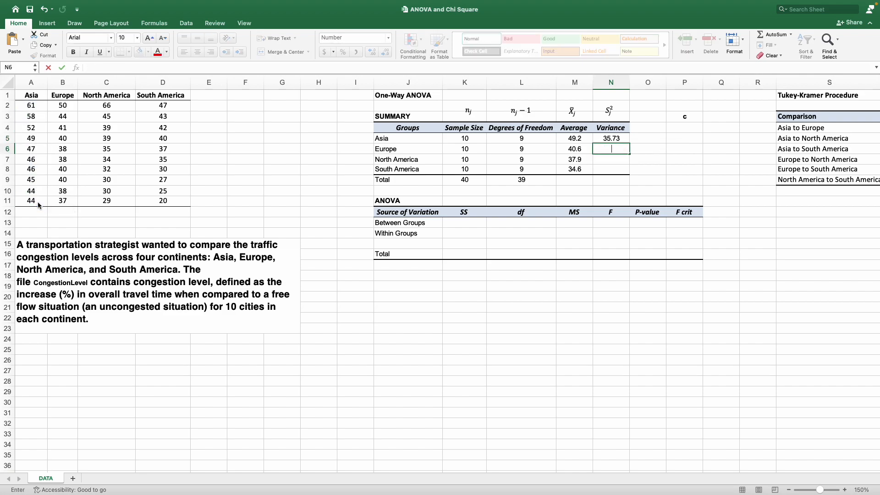
pyautogui.write('ar')
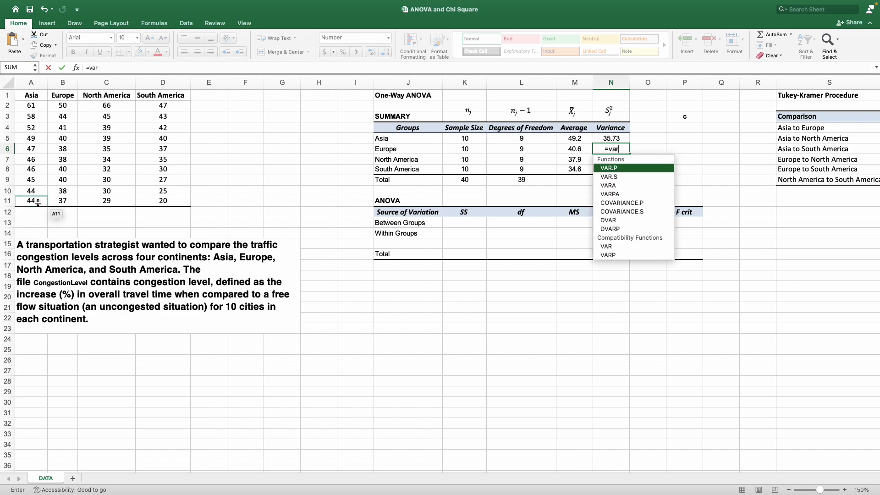
pyautogui.press('Down')
pyautogui.press('Tab')
pyautogui.moveTo(63, 105); pyautogui.dragTo(69, 200)
pyautogui.press('Return')
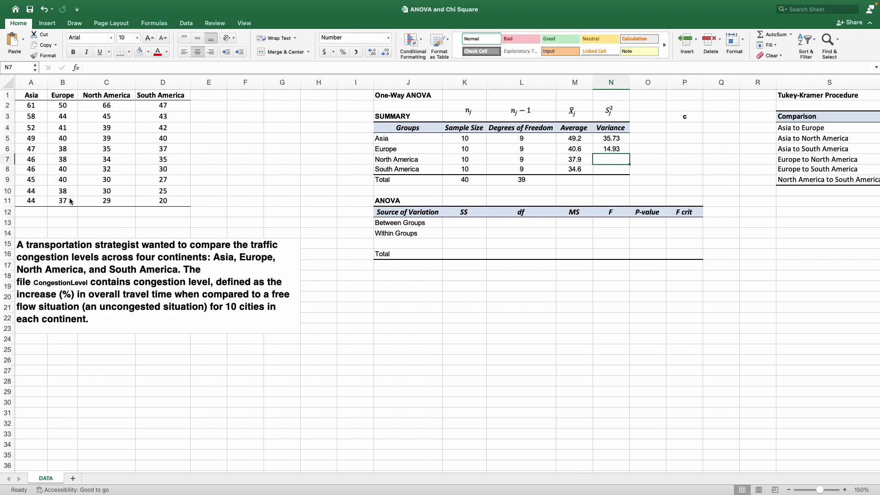
# Compute the North America and South America variances with VAR.S formulas over C2:C11 and D2:D11.
pyautogui.write('=')
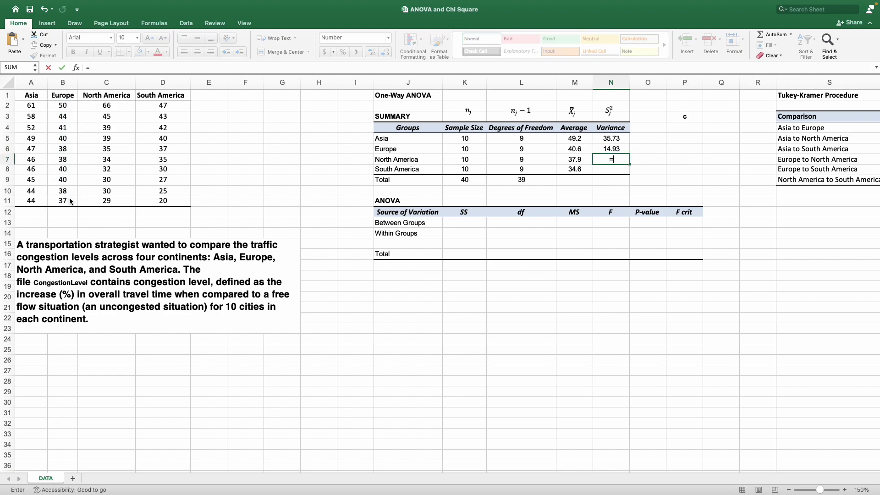
pyautogui.write('var.s')
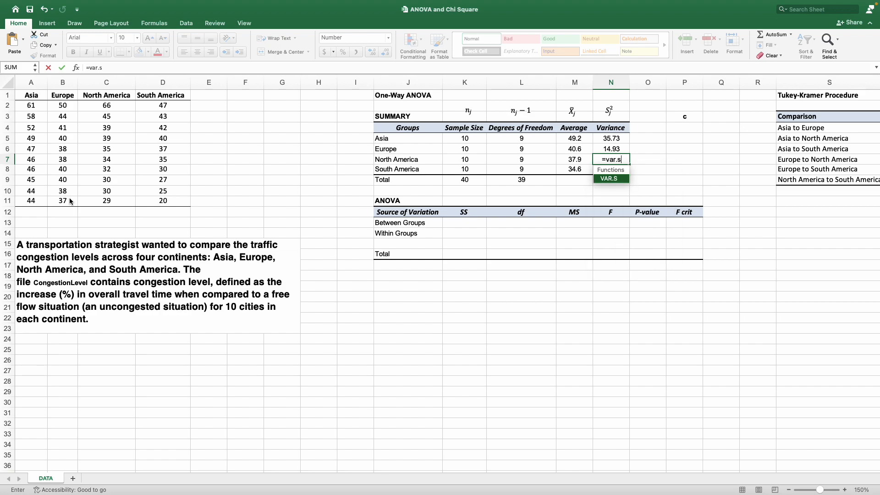
pyautogui.press('Tab')
pyautogui.moveTo(106, 105); pyautogui.dragTo(119, 197)
pyautogui.press('Return')
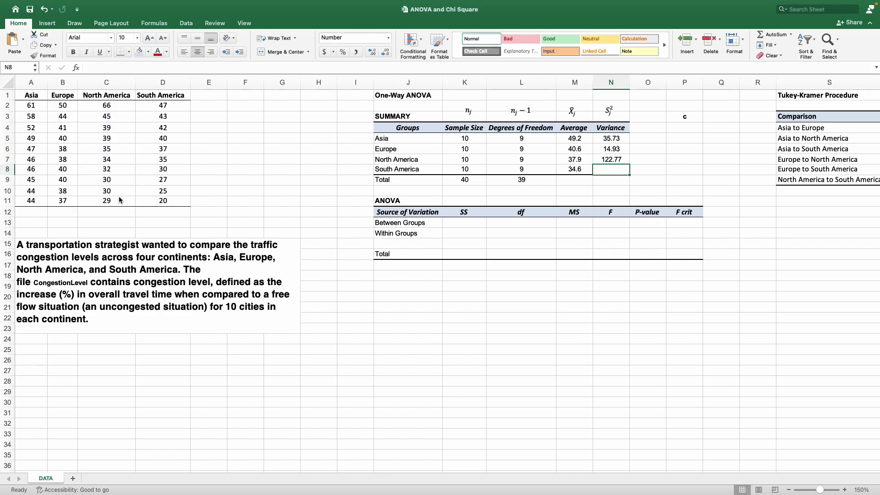
pyautogui.write('=var')
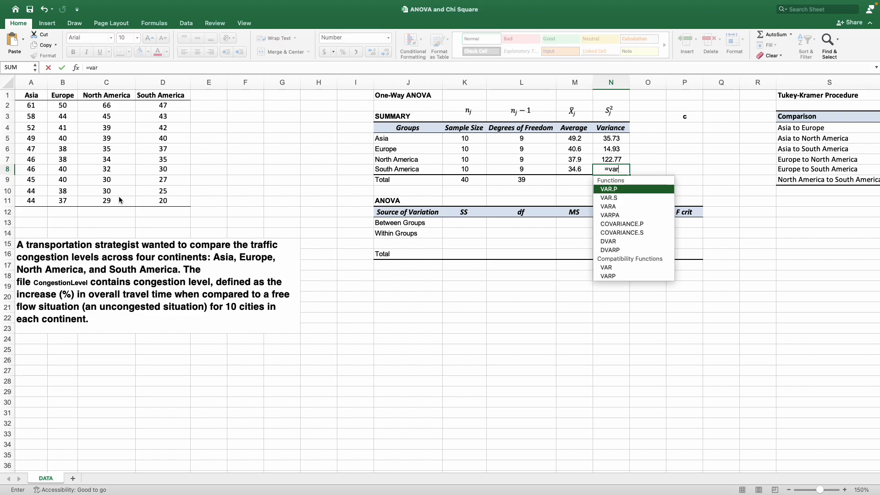
pyautogui.write('.s(')
pyautogui.moveTo(163, 106); pyautogui.dragTo(168, 200)
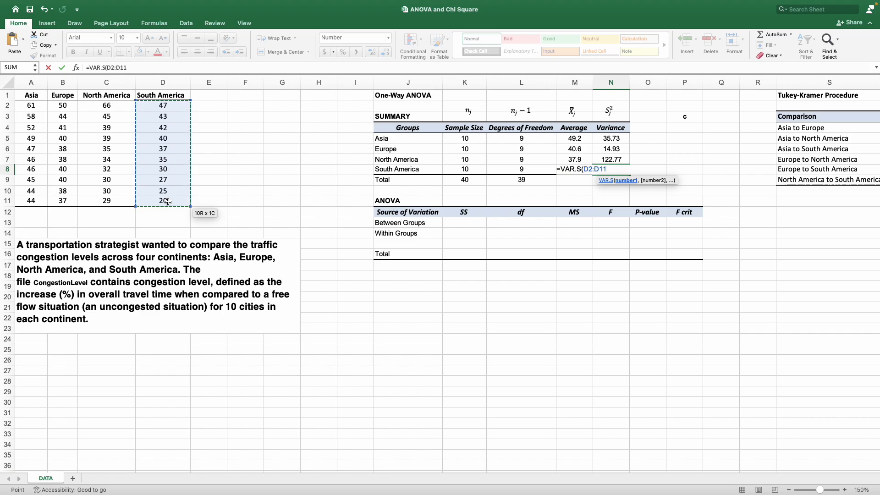
pyautogui.press('Return')
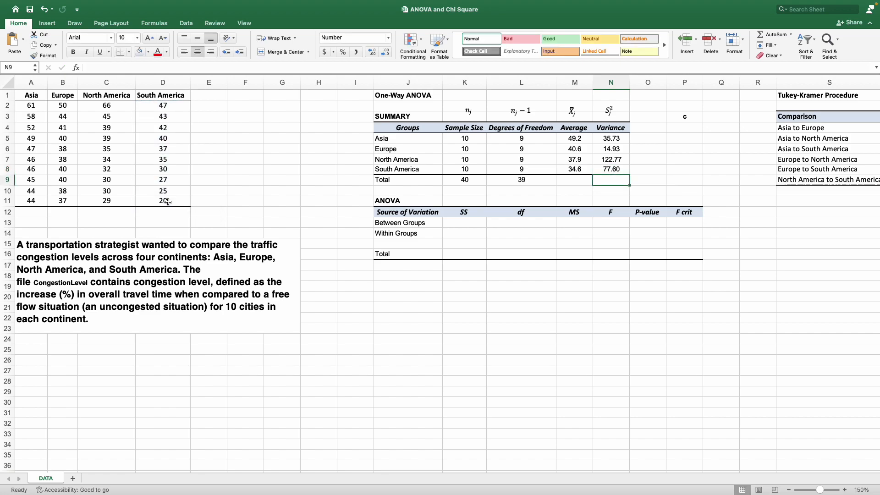
# Compute the grand mean in the Total row with an AVERAGE formula over A2:D11.
pyautogui.click(580, 180)
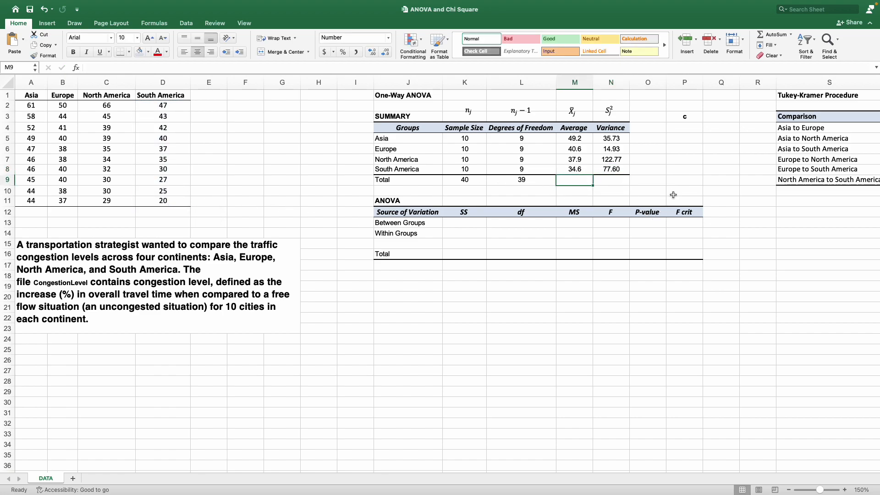
pyautogui.write('=AVERAGE(')
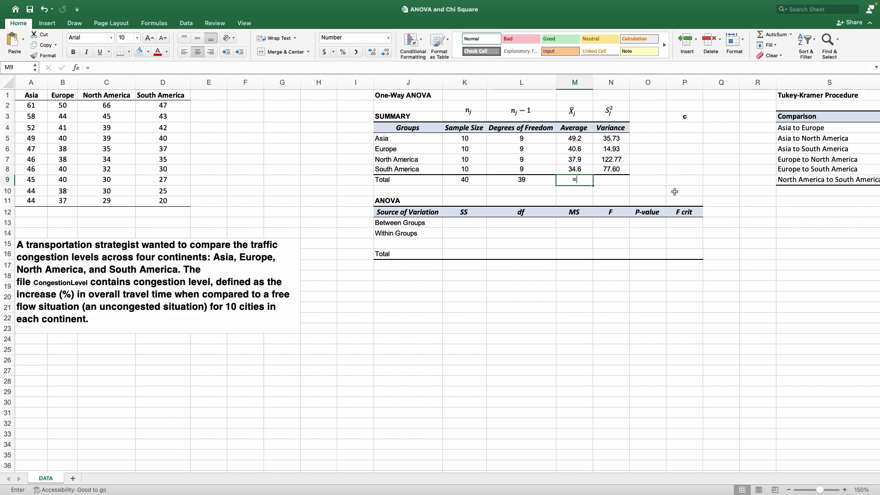
pyautogui.moveTo(31, 106); pyautogui.dragTo(177, 197)
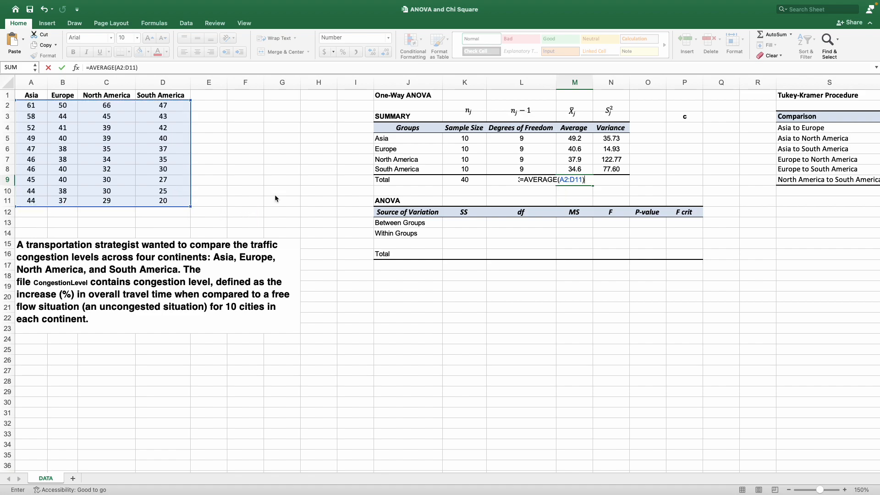
pyautogui.press('Return')
# Compute the overall variance in the Total row with a VAR.S formula over A2:D11.
pyautogui.press('Up')
pyautogui.press('Right')
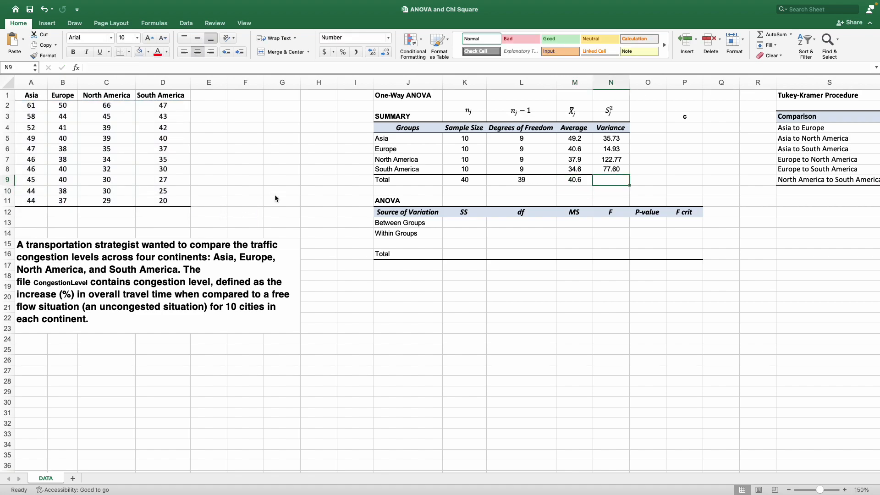
pyautogui.write('=var')
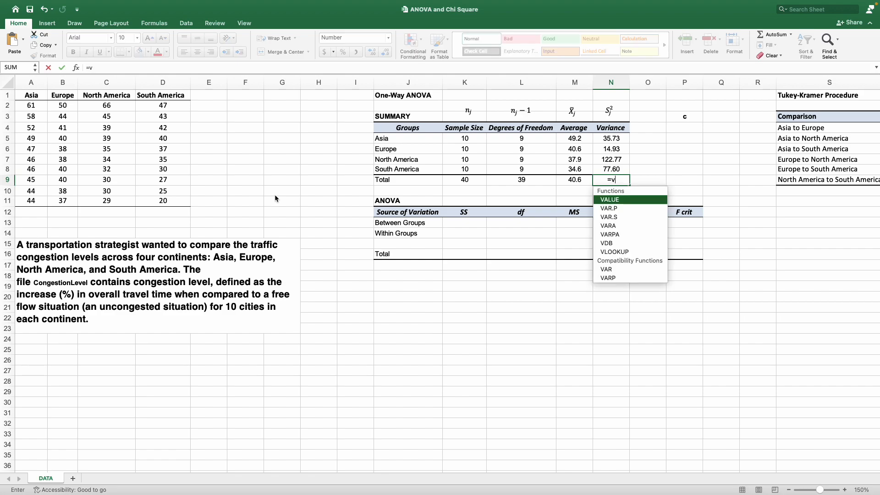
pyautogui.press('Down')
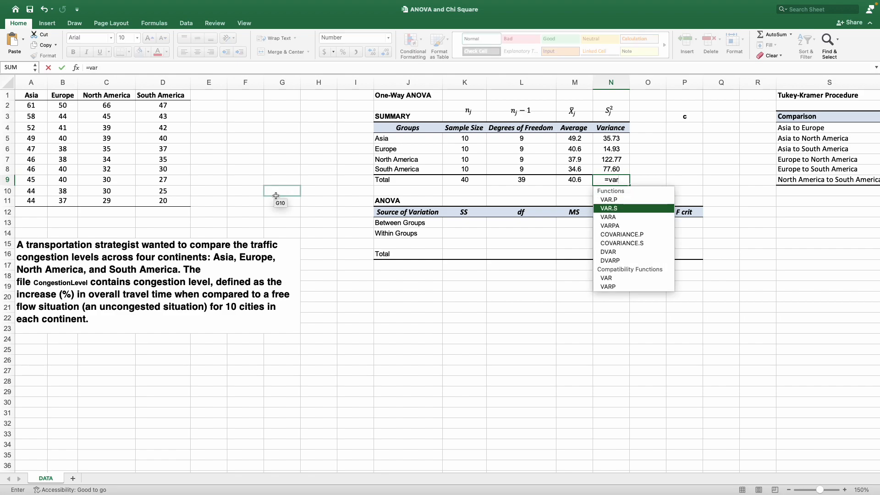
pyautogui.press('Tab')
pyautogui.moveTo(44, 109); pyautogui.dragTo(166, 202)
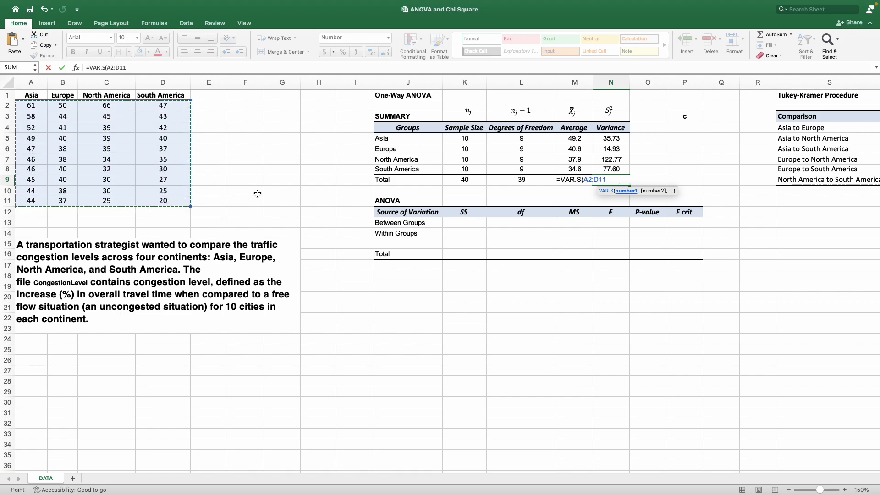
pyautogui.press('Return')
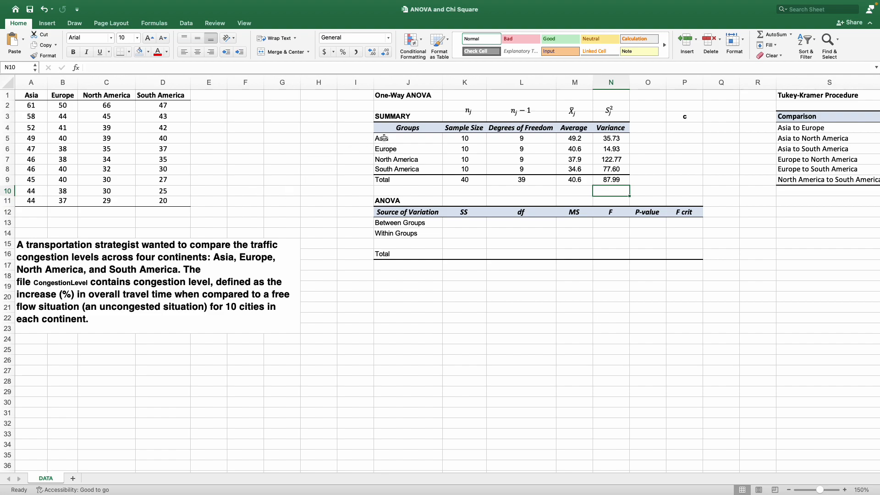
# Enter 4 as the number of groups c.
pyautogui.moveTo(411, 109); pyautogui.dragTo(632, 190)
pyautogui.click(698, 163)
pyautogui.click(693, 117)
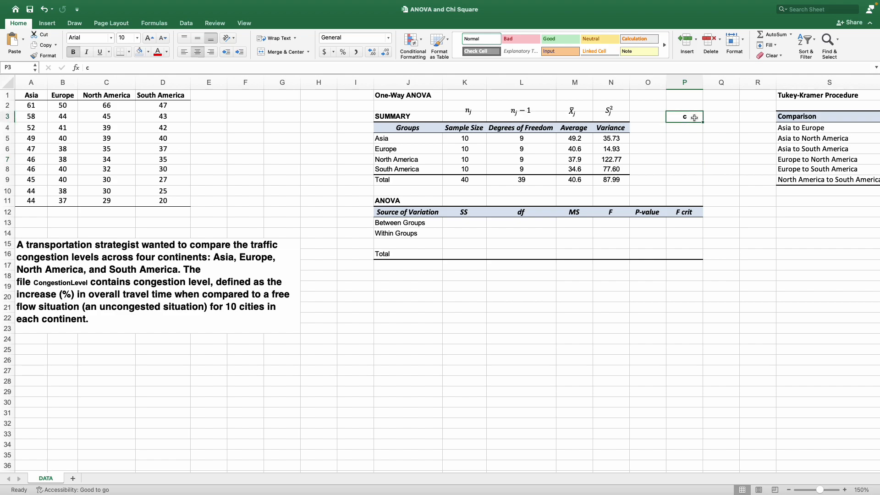
pyautogui.click(687, 124)
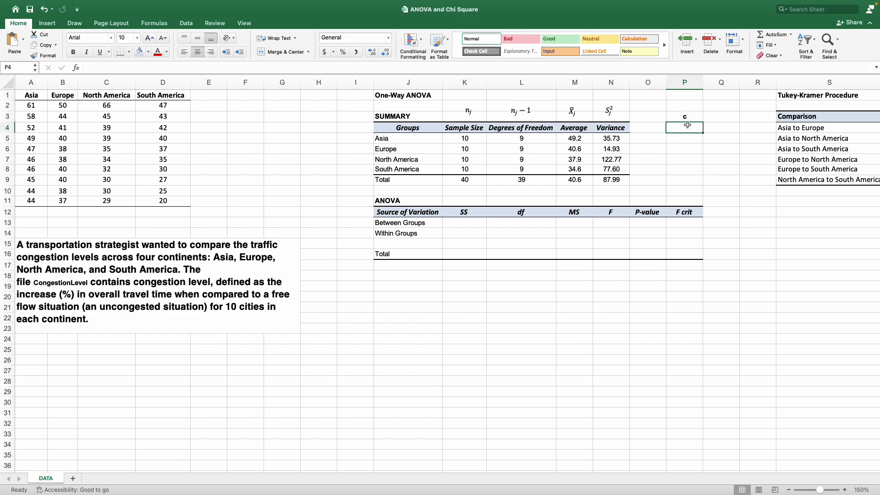
pyautogui.write('4')
pyautogui.press('Return')
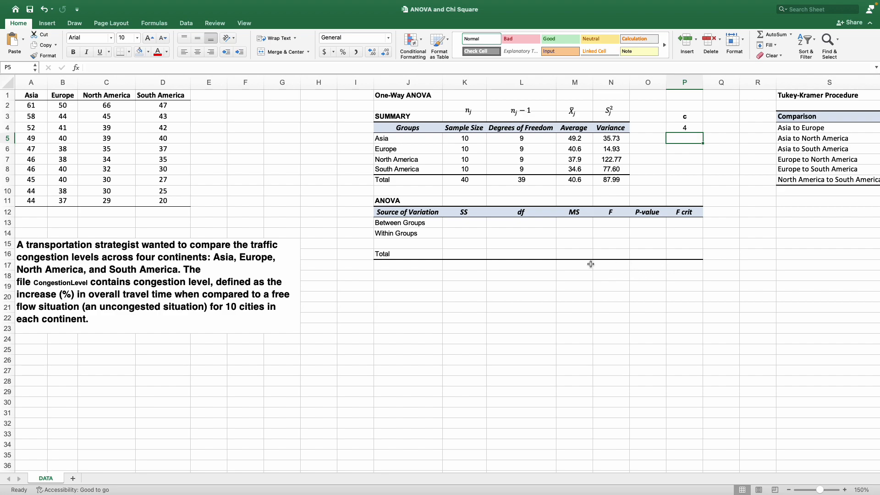
pyautogui.moveTo(405, 202); pyautogui.dragTo(692, 258)
pyautogui.click(573, 286)
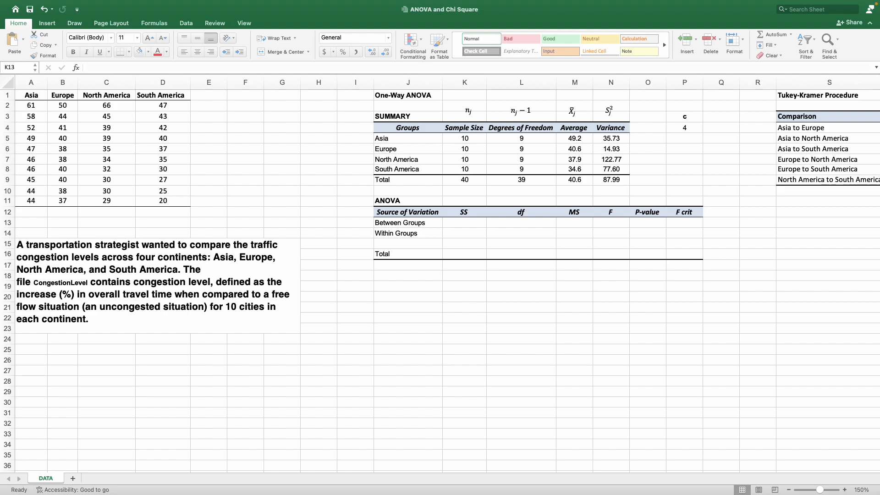
# Start the between-groups SS formula in K13 with the Asia and Europe terms =K5*(M5-M9)^2 + K6*(M6-M9)^2.
pyautogui.click(457, 223)
pyautogui.click(472, 224)
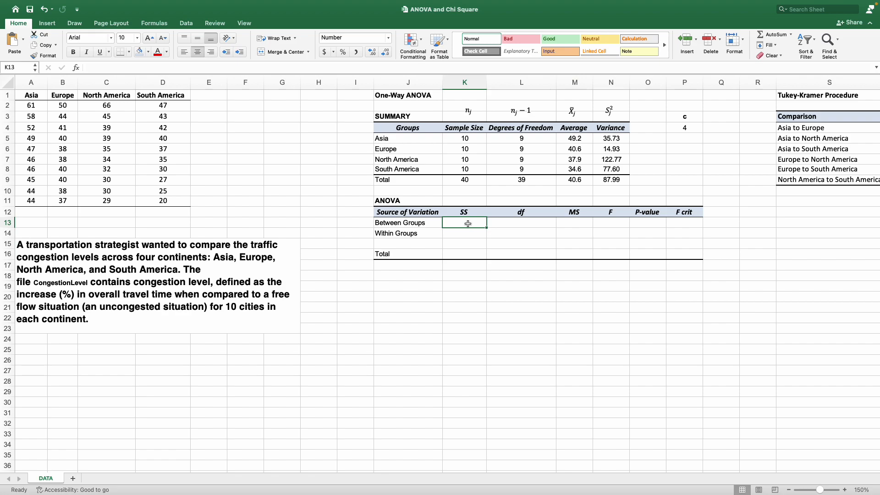
pyautogui.write('=')
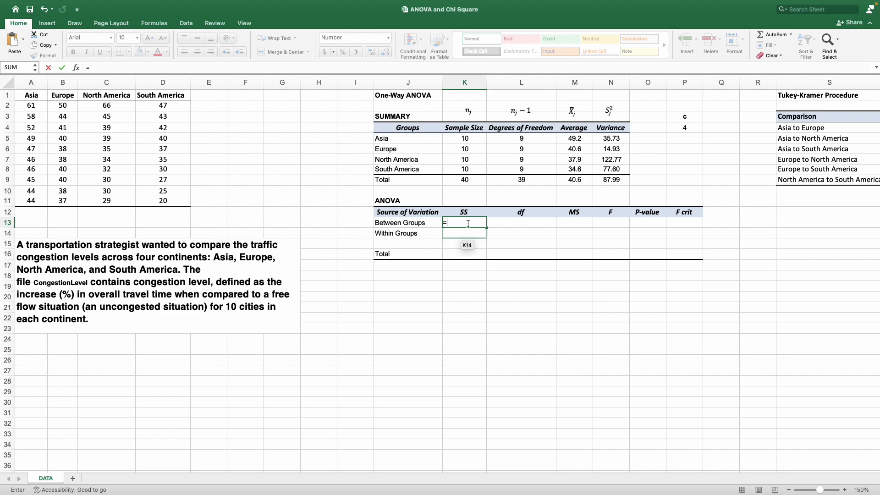
pyautogui.click(477, 140)
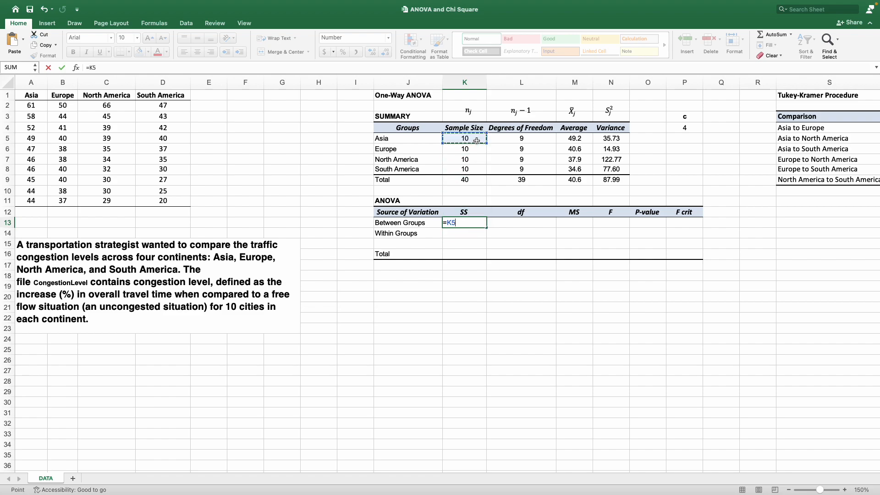
pyautogui.write('*(')
pyautogui.click(579, 138)
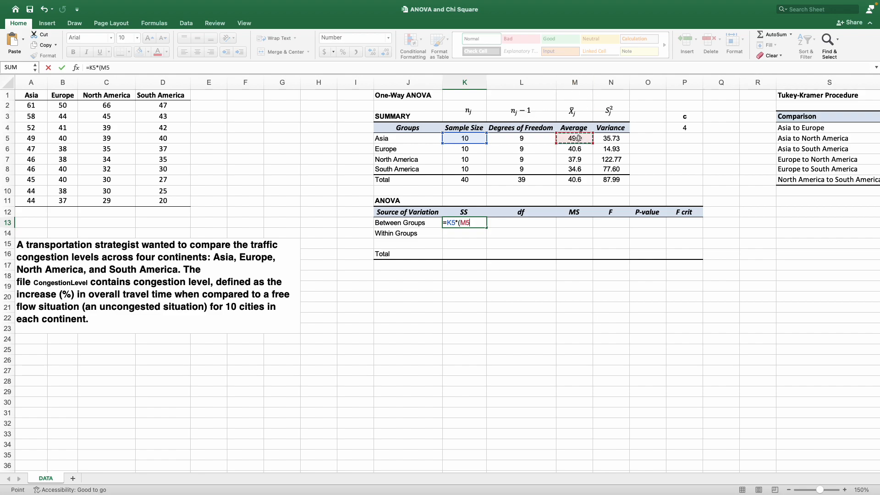
pyautogui.write('-')
pyautogui.click(581, 180)
pyautogui.write(')')
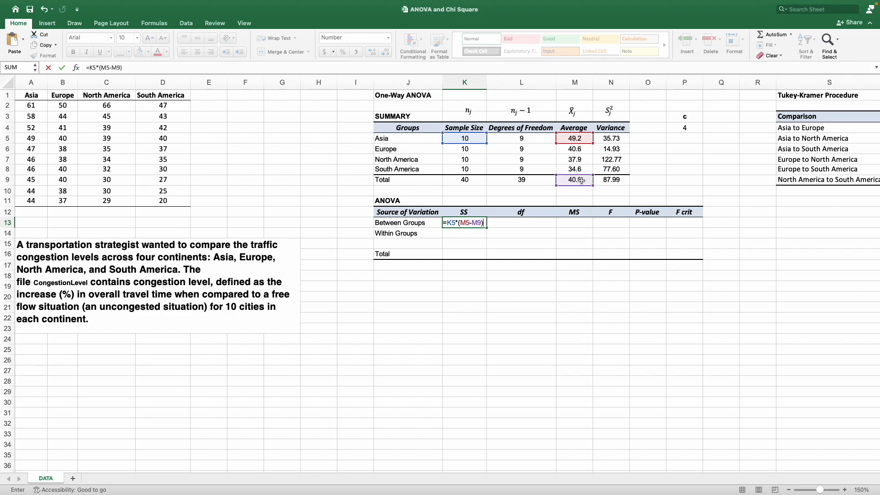
pyautogui.write('^2')
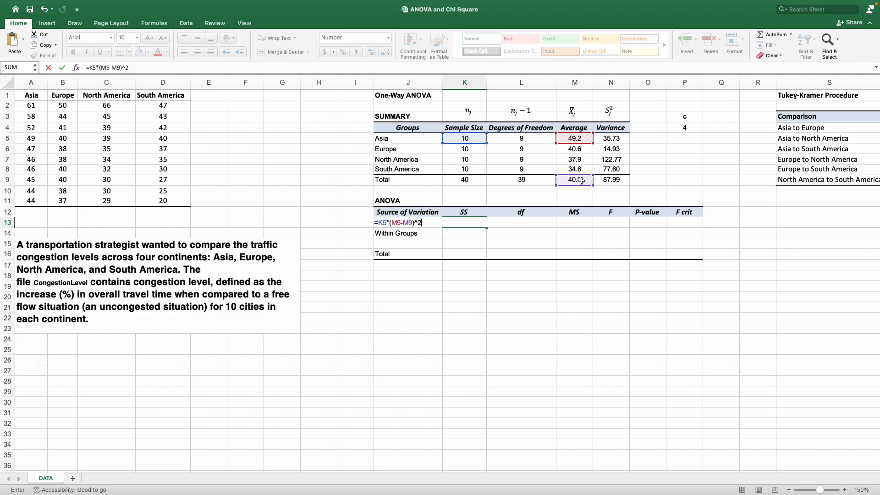
pyautogui.write(' +')
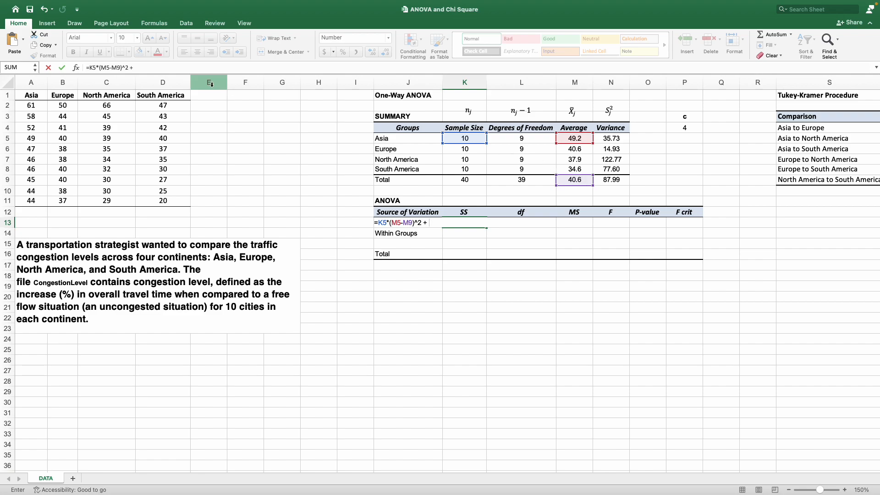
pyautogui.click(180, 69)
pyautogui.moveTo(180, 74); pyautogui.dragTo(183, 93)
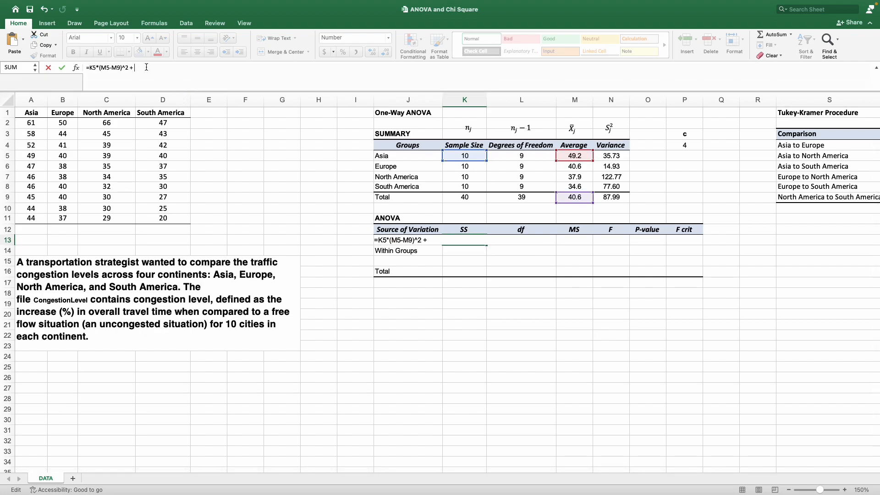
pyautogui.click(451, 240)
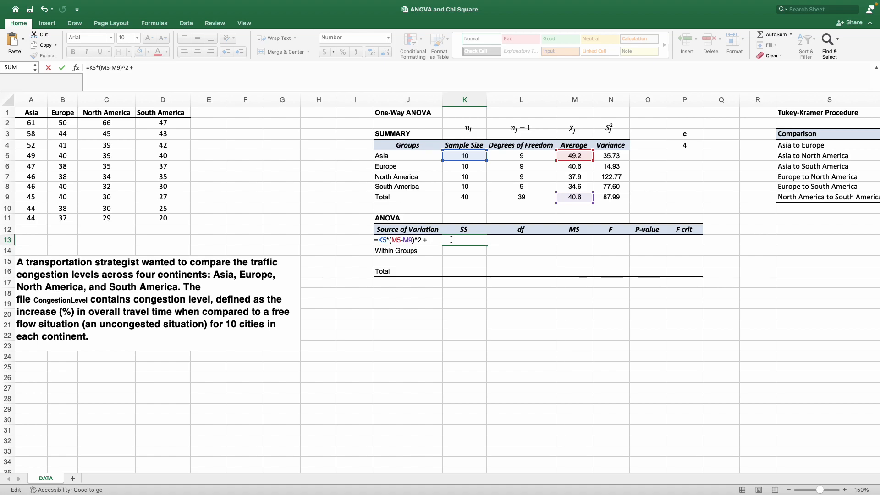
pyautogui.click(463, 167)
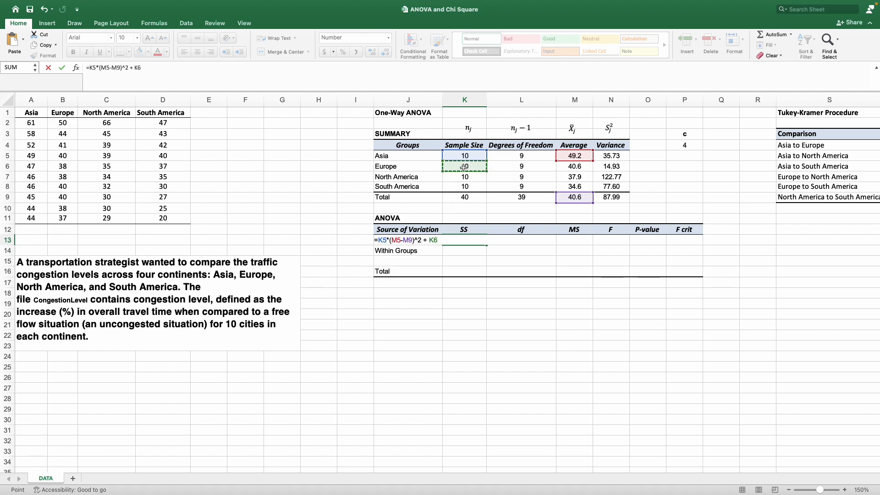
pyautogui.write('*')
pyautogui.click(576, 168)
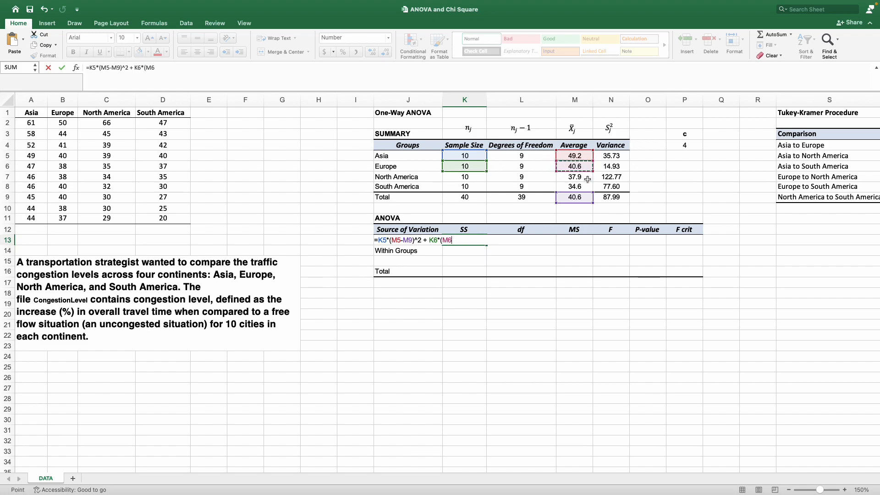
pyautogui.write('-')
pyautogui.click(587, 197)
pyautogui.write(')^2')
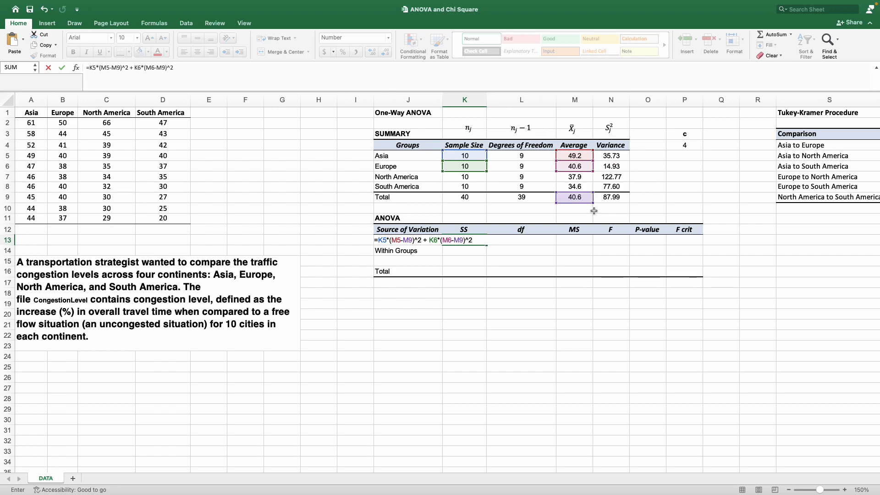
pyautogui.write('+')
pyautogui.write('K13')
# Extend the between-groups SS formula with the North America term + K7*(M7-M9)^2.
pyautogui.click(291, 77)
pyautogui.press('BackSpace')
pyautogui.press('BackSpace')
pyautogui.press('BackSpace')
pyautogui.press('BackSpace')
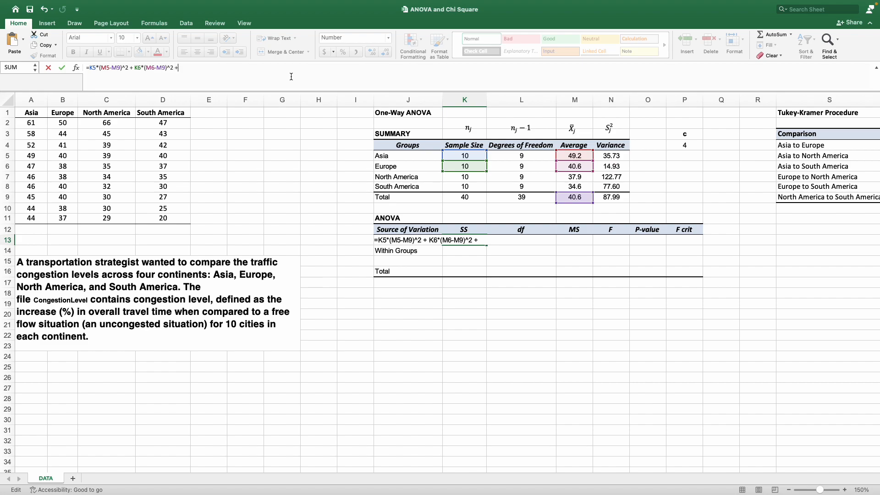
pyautogui.write('+')
pyautogui.click(469, 179)
pyautogui.write('*')
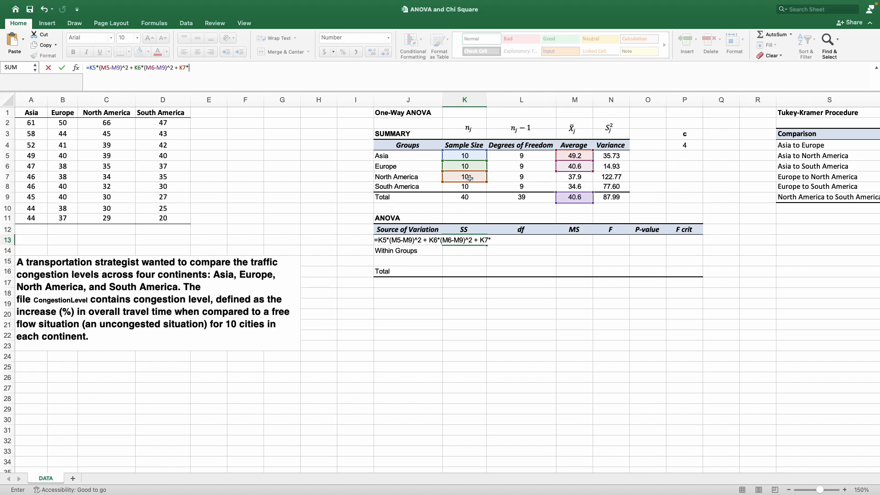
pyautogui.write('(')
pyautogui.click(579, 178)
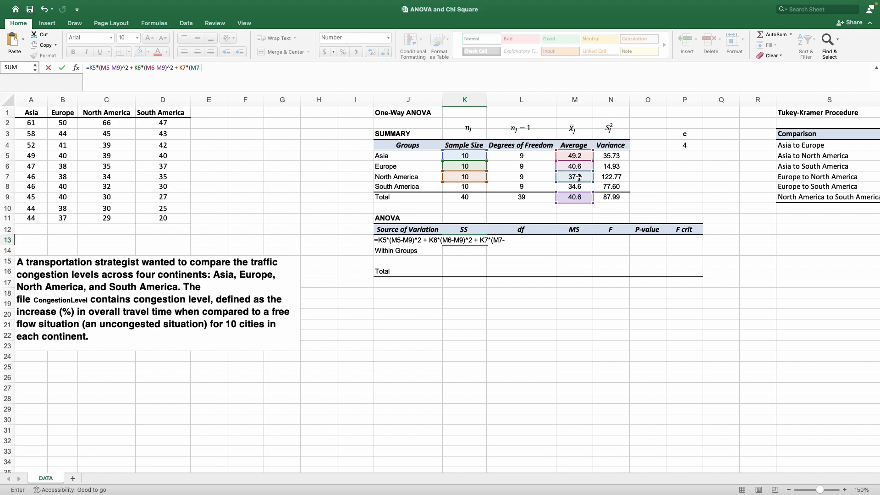
pyautogui.write('-')
pyautogui.click(576, 197)
pyautogui.write(')^2')
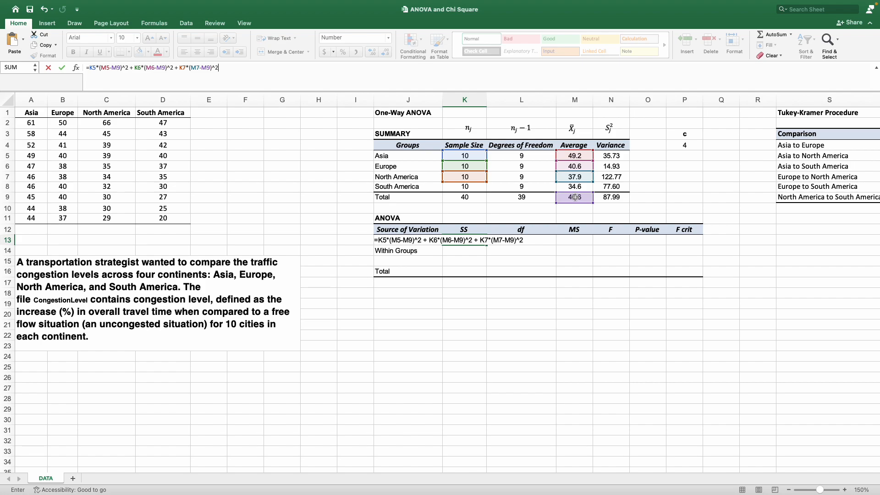
pyautogui.write(' +')
# Add the South America term K8(M8-M9)^2 to the between-groups SS formula and enter it.
pyautogui.click(474, 185)
pyautogui.write('(')
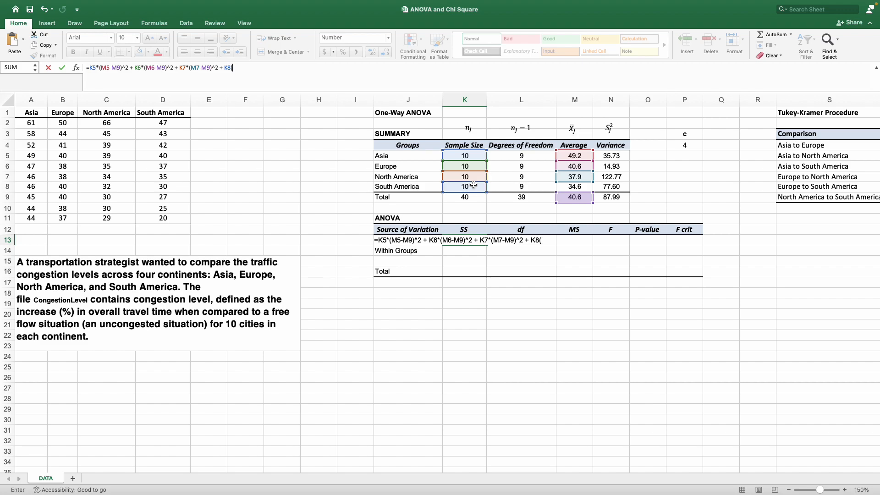
pyautogui.click(568, 185)
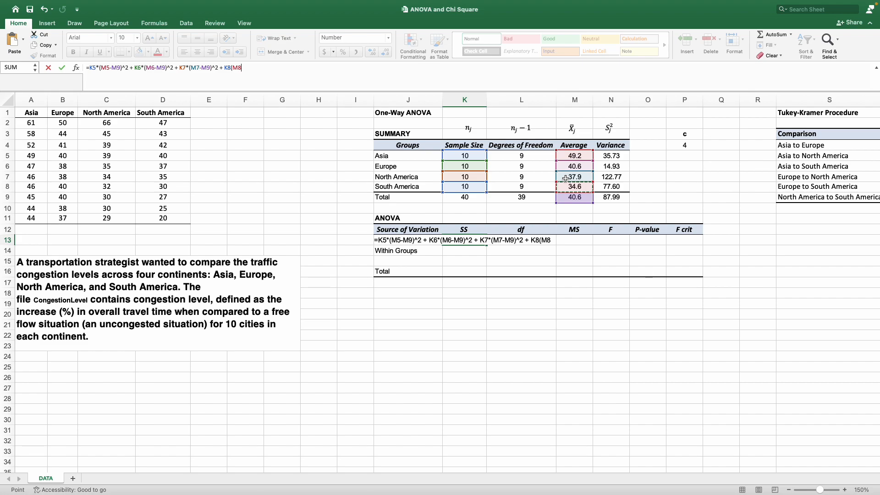
pyautogui.write('-')
pyautogui.click(570, 198)
pyautogui.write(')^2')
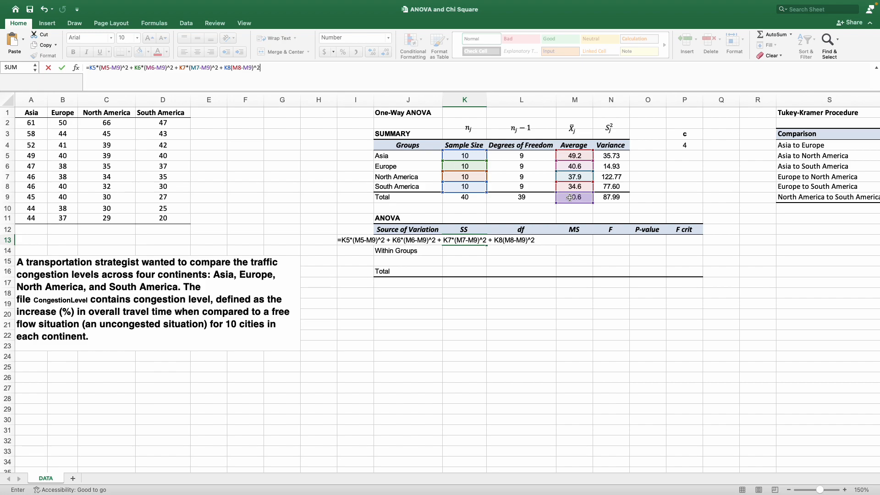
pyautogui.press('Return')
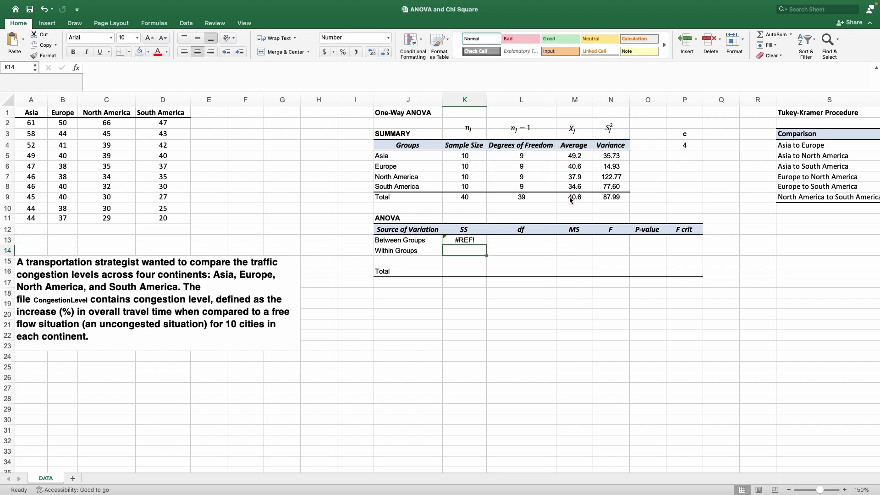
# Insert the missing multiplication sign after K8 in the between-groups SS formula and re-enter it.
pyautogui.press('Up')
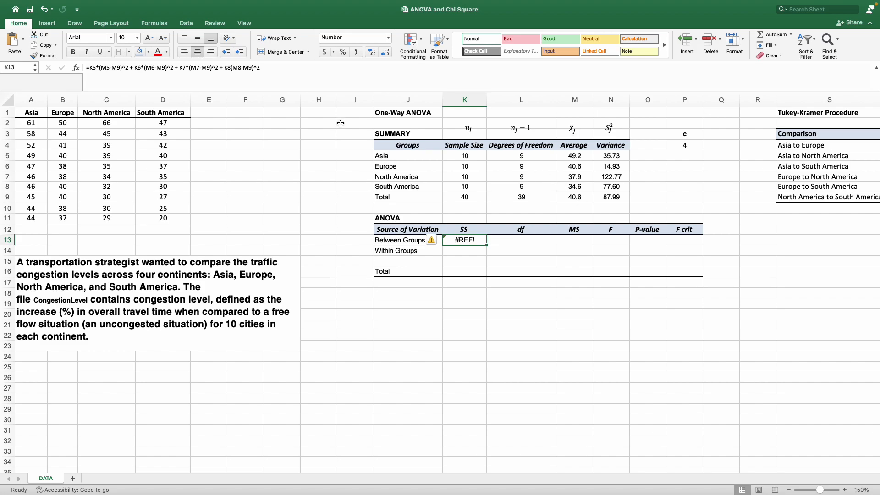
pyautogui.click(230, 68)
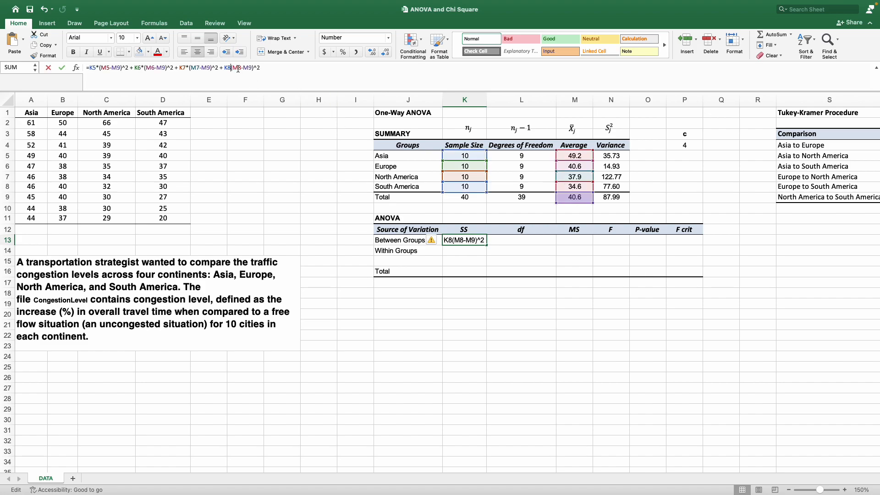
pyautogui.write('*')
pyautogui.press('Return')
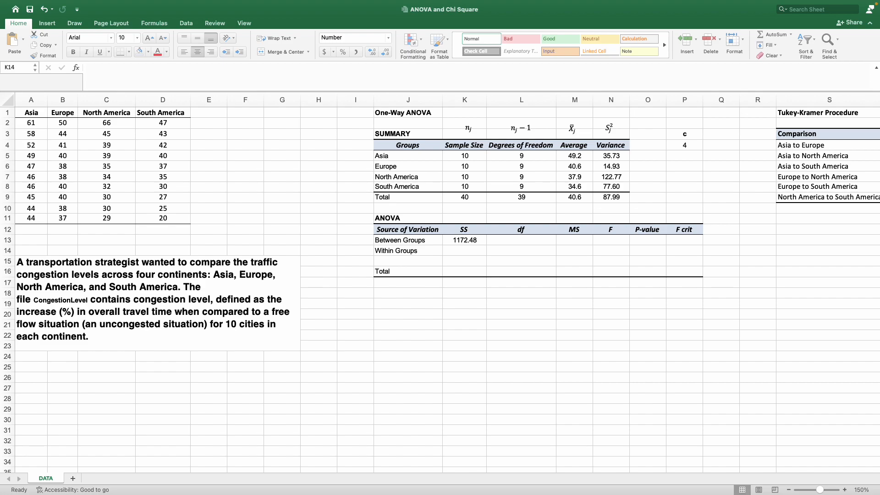
# Compute the within-groups SS in K14 with the formula =L5*N5+L6*N6+L7*N7+L8*N8.
pyautogui.click(479, 260)
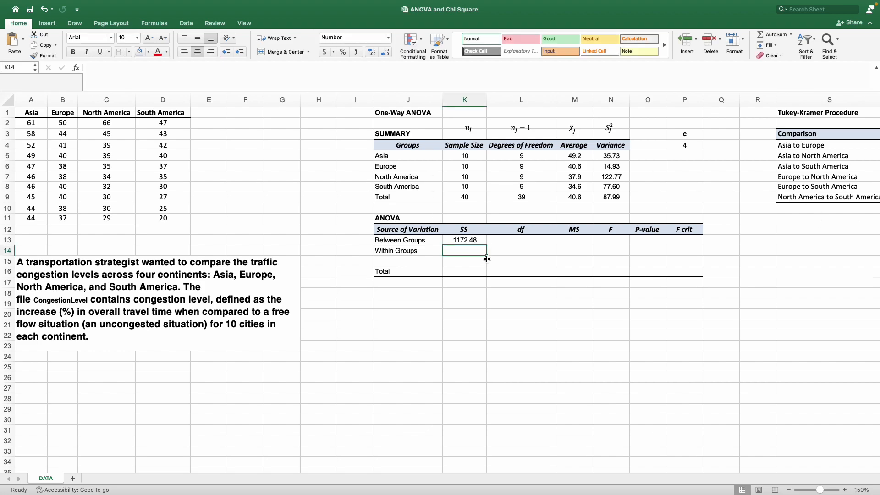
pyautogui.write('=')
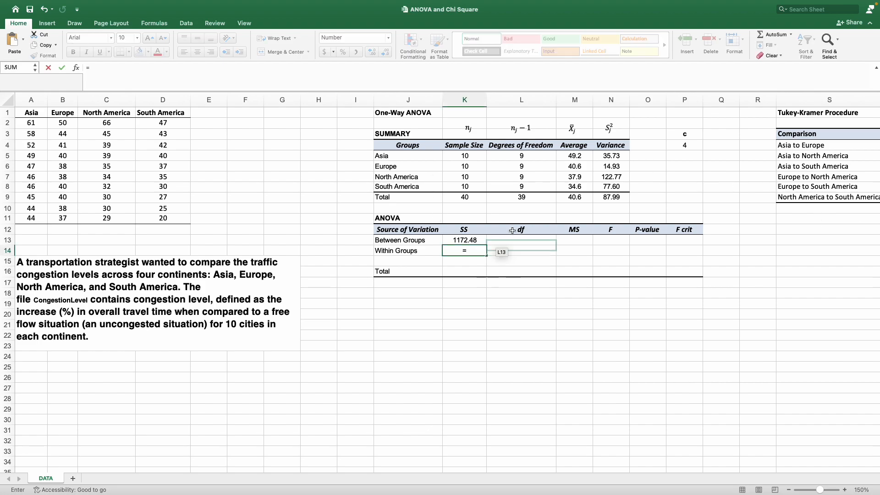
pyautogui.click(534, 158)
pyautogui.write('*')
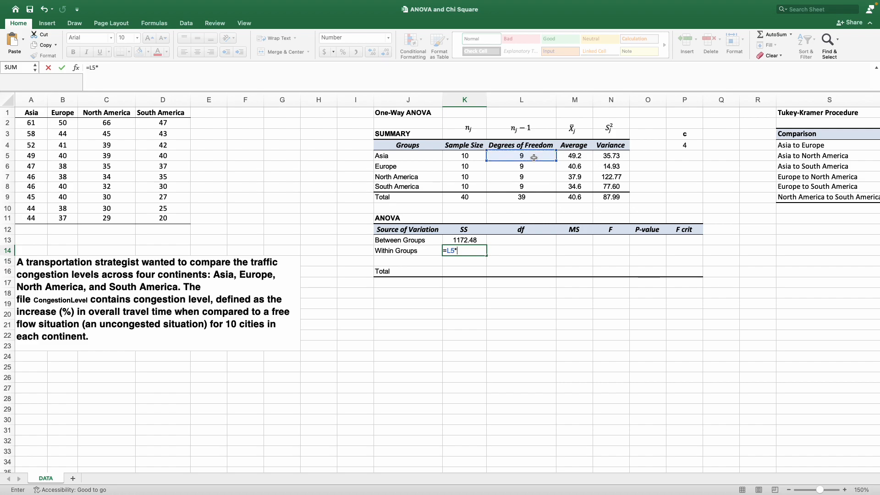
pyautogui.click(614, 157)
pyautogui.write('+')
pyautogui.click(537, 168)
pyautogui.write('*')
pyautogui.click(616, 166)
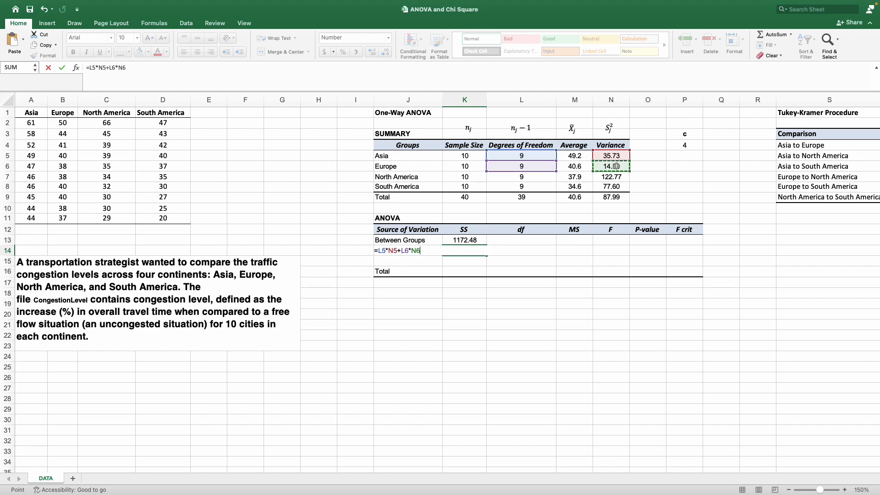
pyautogui.write('+')
pyautogui.click(535, 176)
pyautogui.write('*')
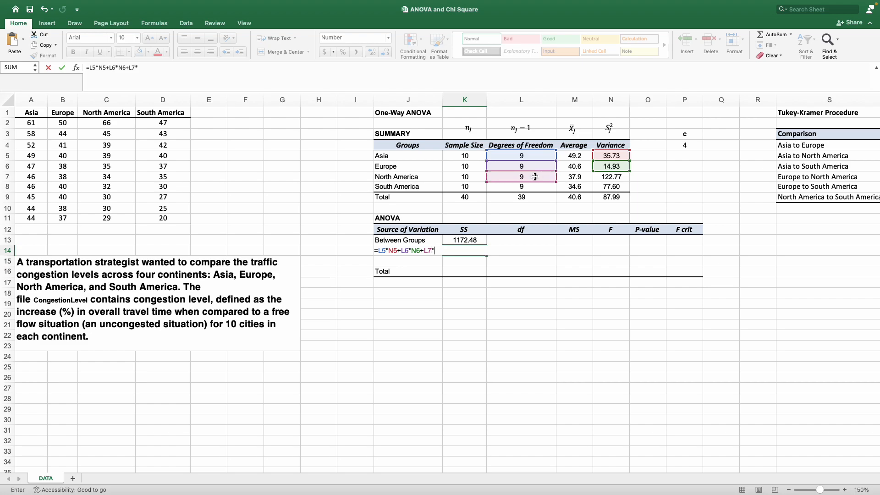
pyautogui.click(603, 179)
pyautogui.write('+')
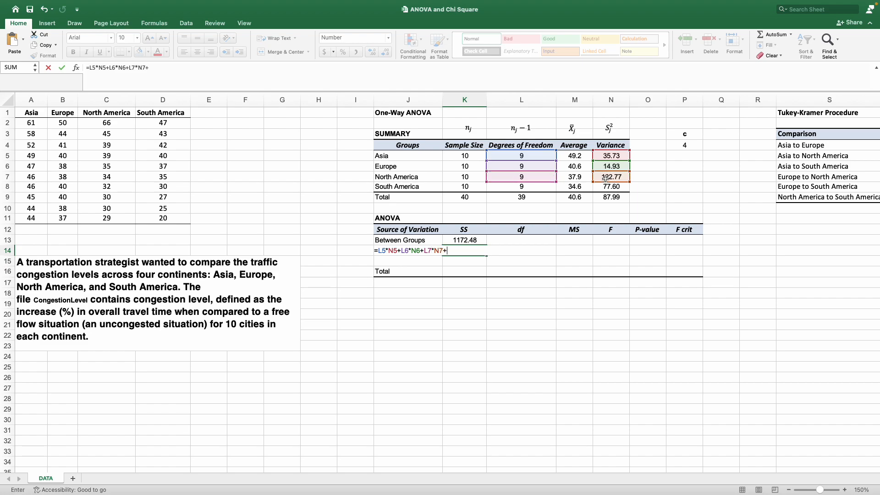
pyautogui.click(531, 187)
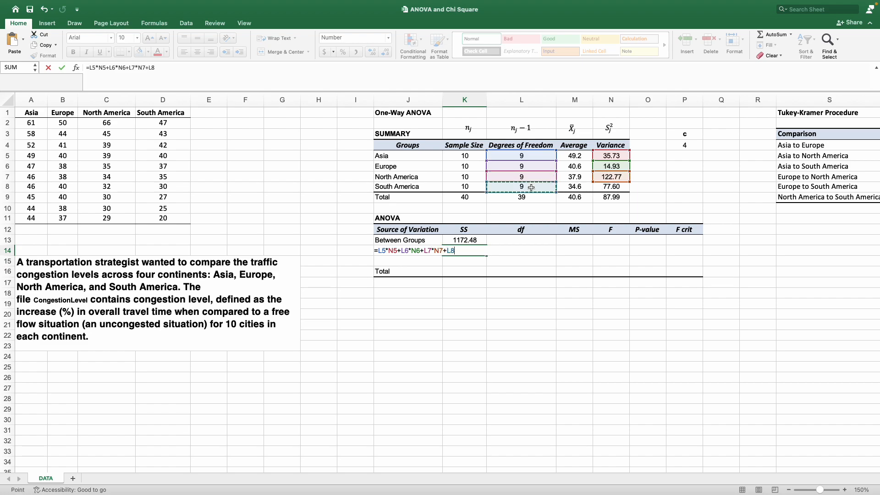
pyautogui.write('*')
pyautogui.click(605, 186)
pyautogui.press('Return')
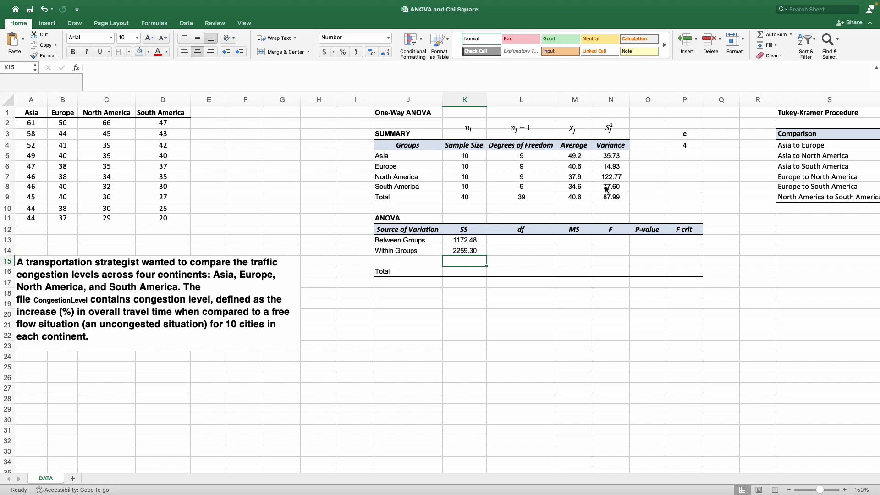
# Inspect the SS cells, the continent data range and the summary table formulas.
pyautogui.click(465, 241)
pyautogui.moveTo(464, 241); pyautogui.dragTo(462, 250)
pyautogui.click(213, 176)
pyautogui.moveTo(19, 116); pyautogui.dragTo(170, 219)
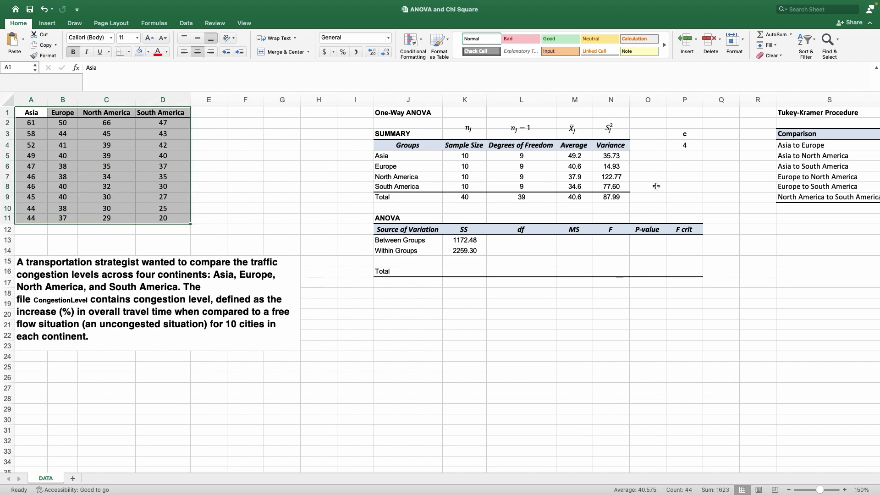
pyautogui.moveTo(403, 113); pyautogui.dragTo(687, 283)
pyautogui.click(462, 162)
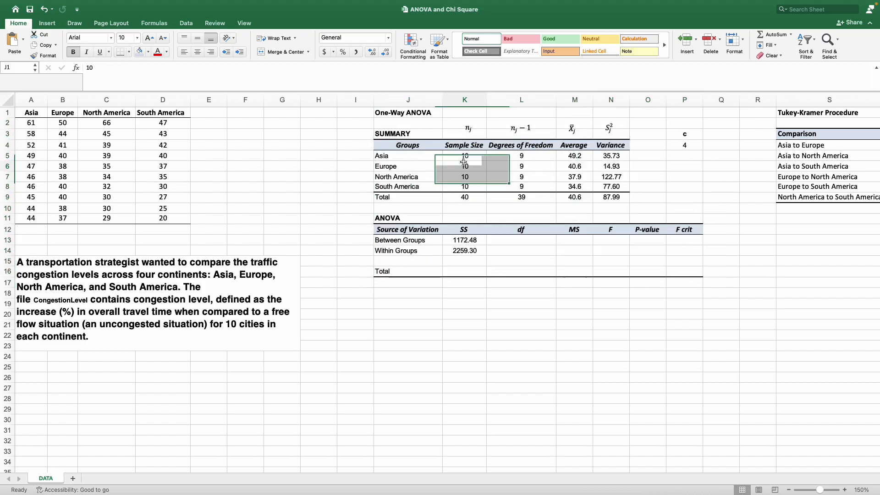
pyautogui.click(567, 173)
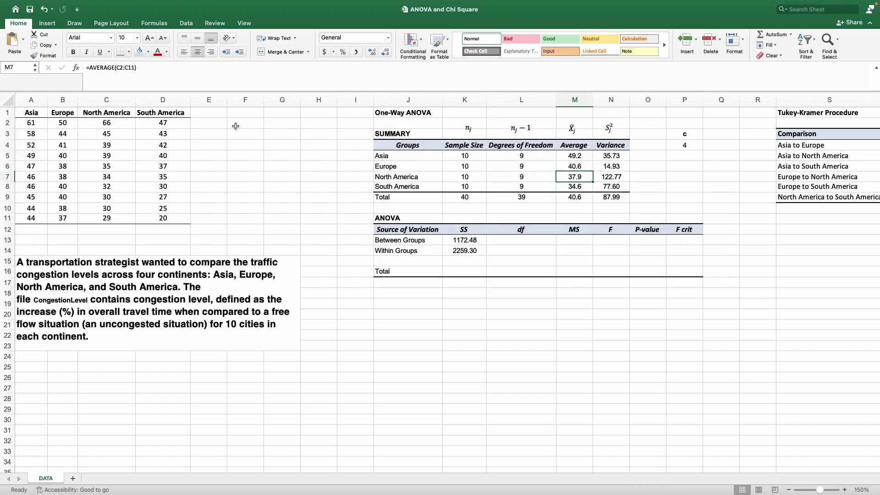
# Inspect the North America average formula and the between- and within-groups SS cells.
pyautogui.click(125, 68)
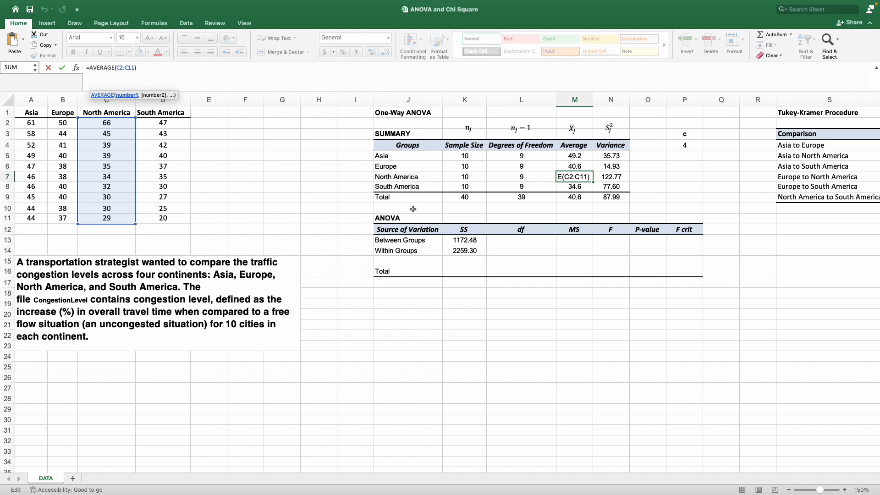
pyautogui.press('Escape')
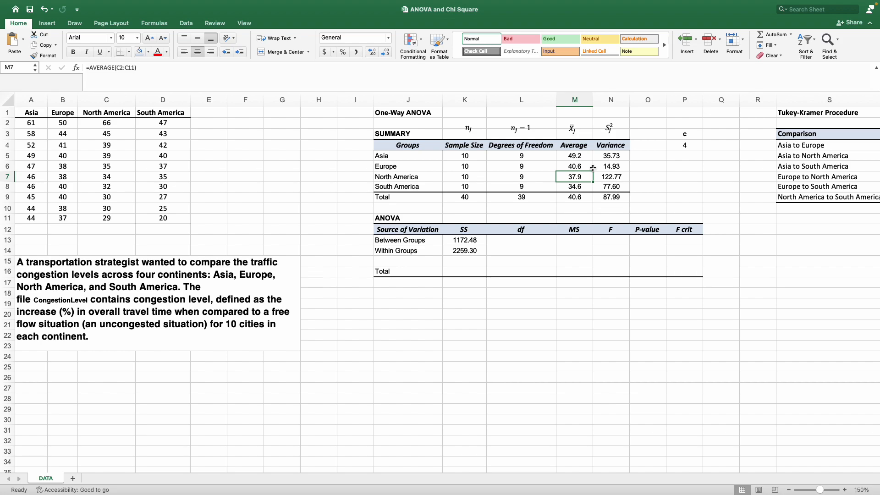
pyautogui.click(463, 241)
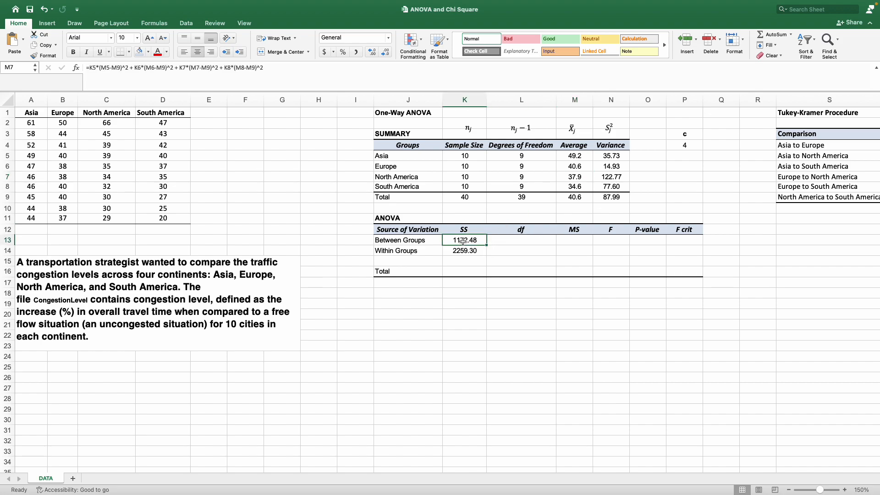
pyautogui.moveTo(463, 241); pyautogui.dragTo(463, 251)
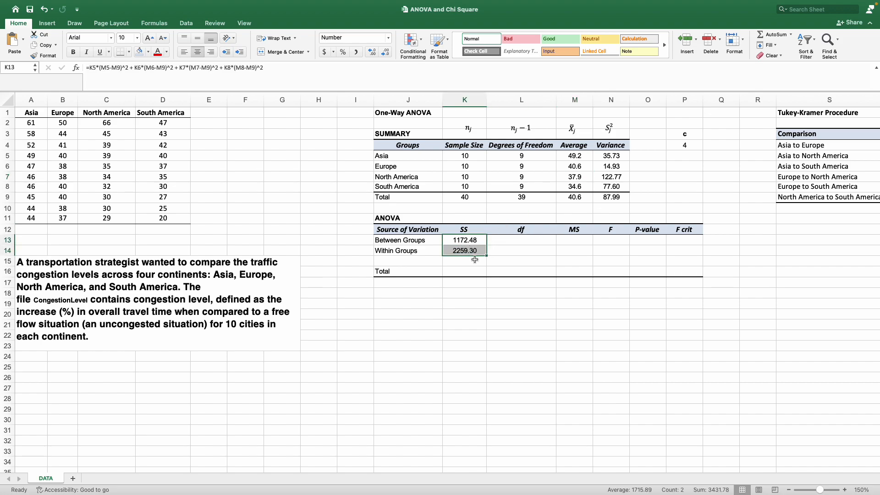
pyautogui.click(471, 250)
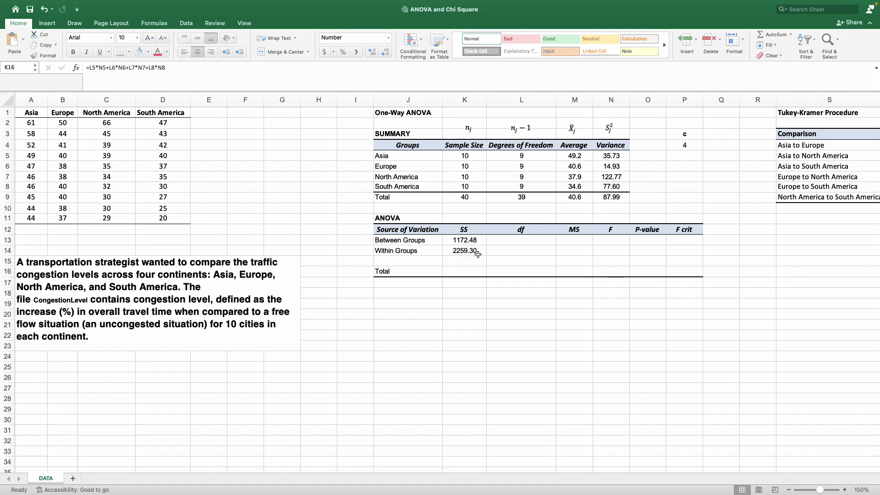
# Compute the total SS in K16 as the sum of the between-groups and within-groups SS, =K13+K14.
pyautogui.click(468, 270)
pyautogui.click(474, 271)
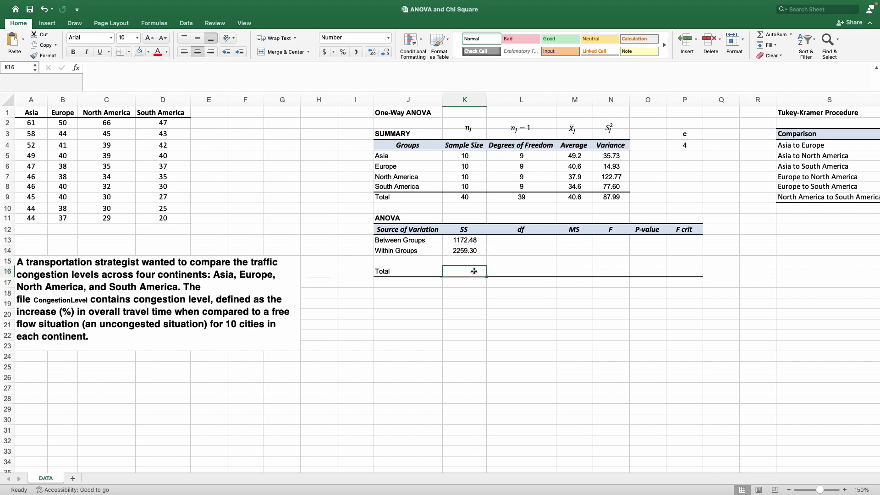
pyautogui.write('=')
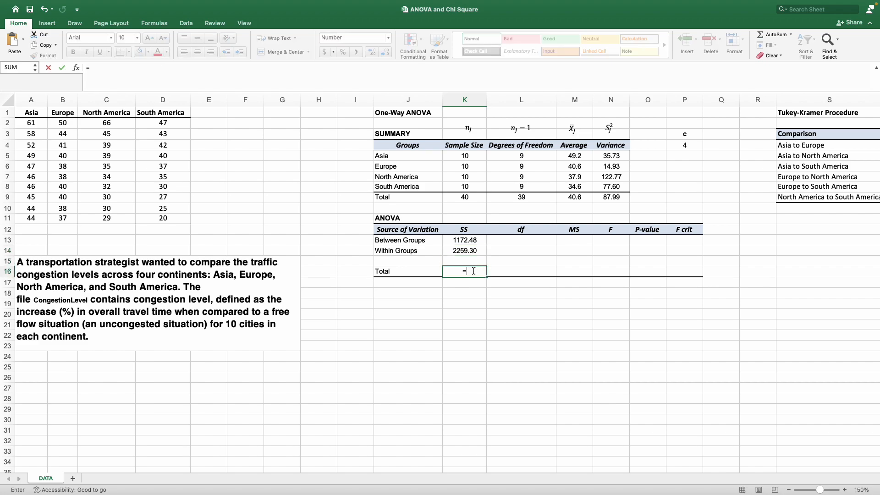
pyautogui.click(480, 241)
pyautogui.write('+')
pyautogui.click(458, 252)
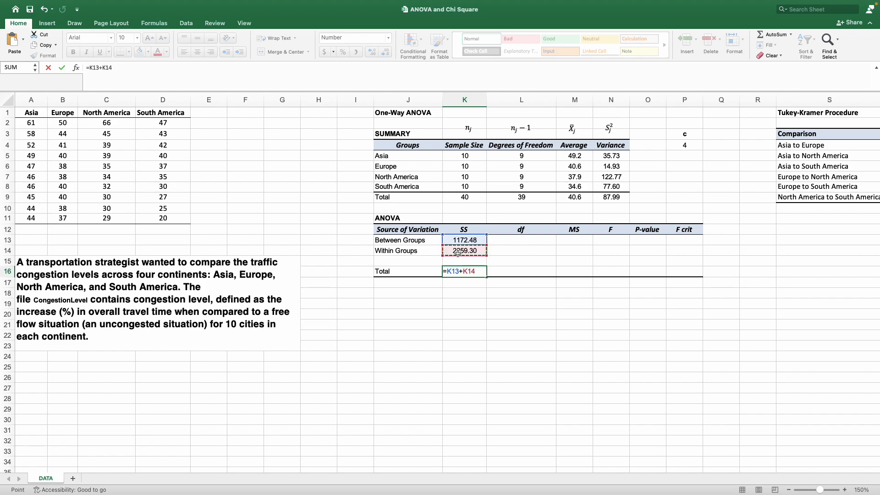
pyautogui.press('Return')
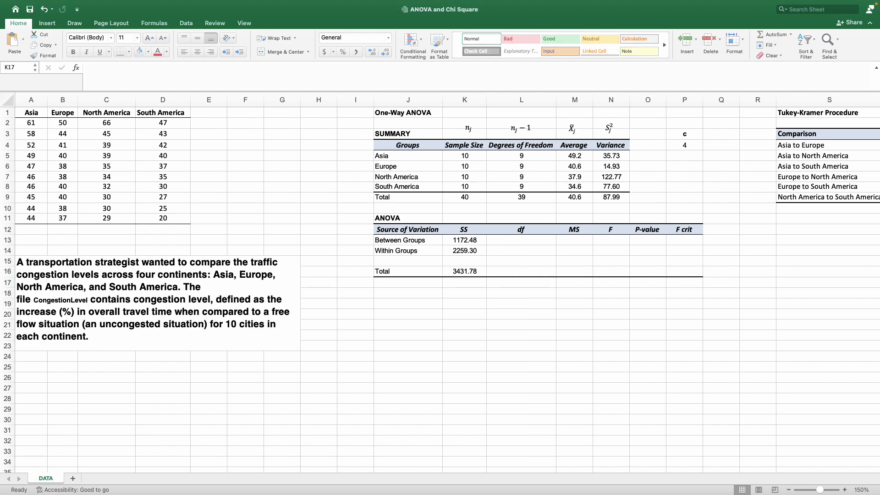
# Set the total df in L16 to reference the total degrees of freedom, =L9.
pyautogui.click(530, 272)
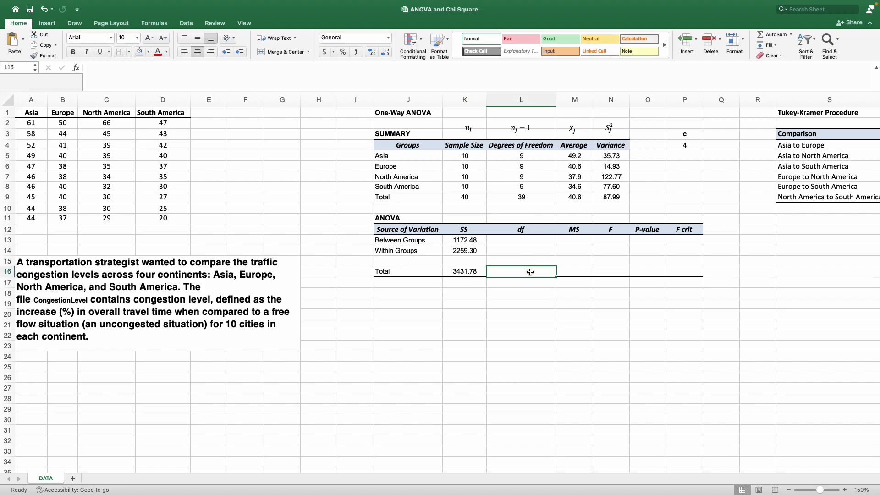
pyautogui.write('=')
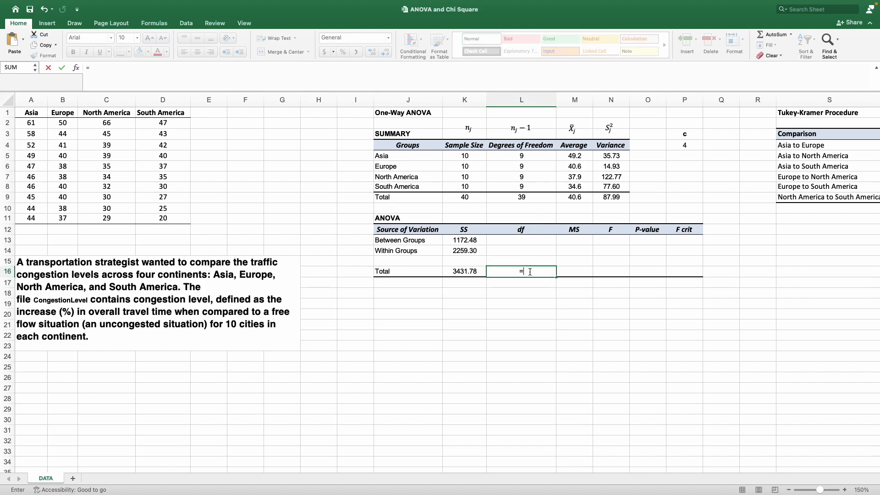
pyautogui.click(537, 197)
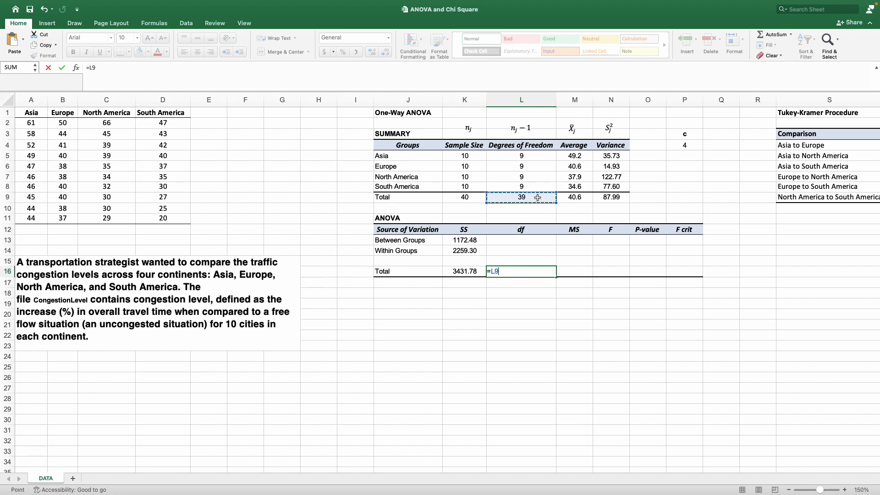
pyautogui.press('Return')
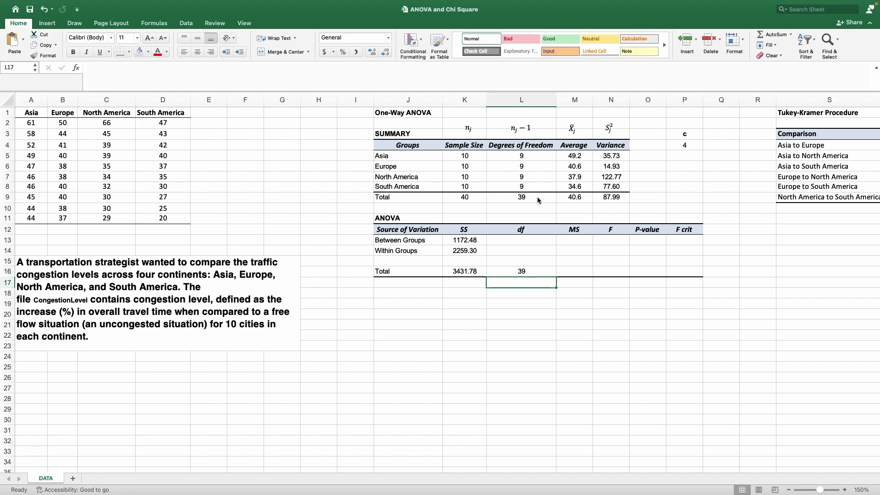
# Compute the between-groups df in L13 as the number of groups minus one, =P4-1.
pyautogui.click(531, 238)
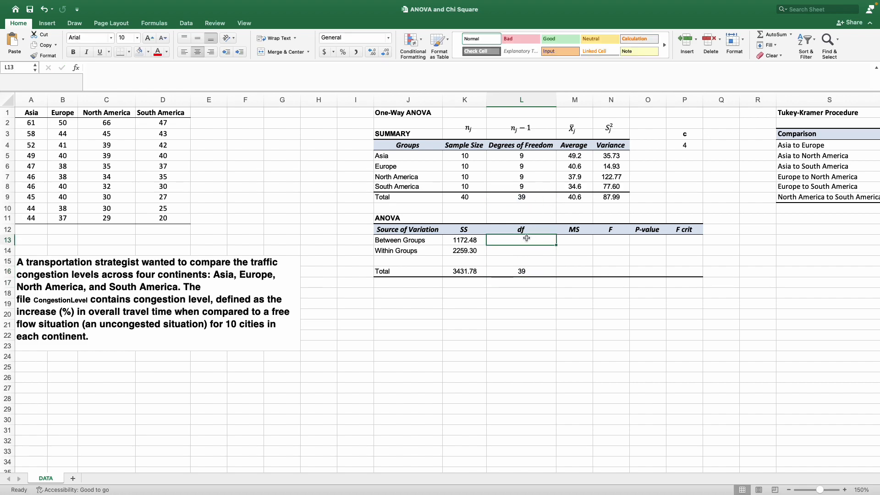
pyautogui.moveTo(695, 136); pyautogui.dragTo(694, 146)
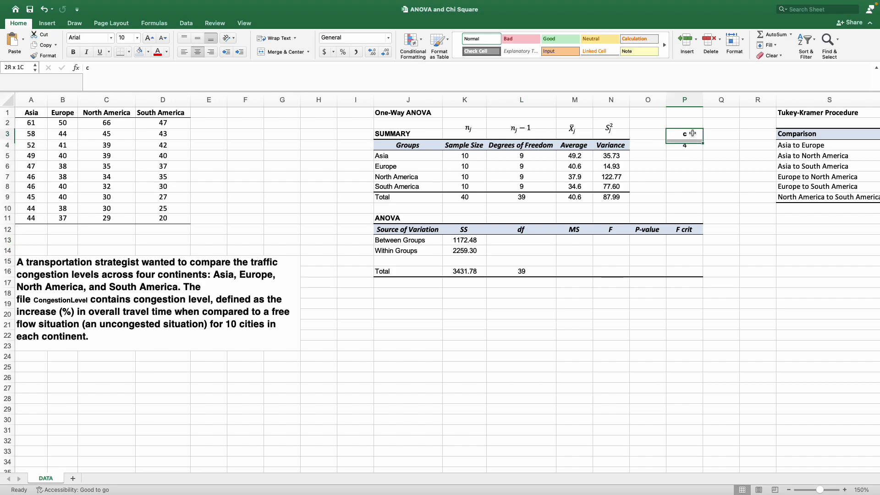
pyautogui.click(521, 240)
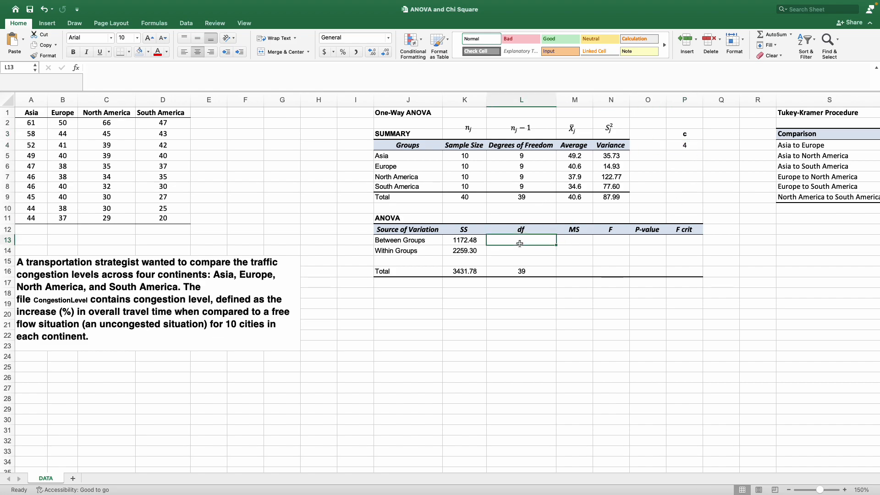
pyautogui.write('=')
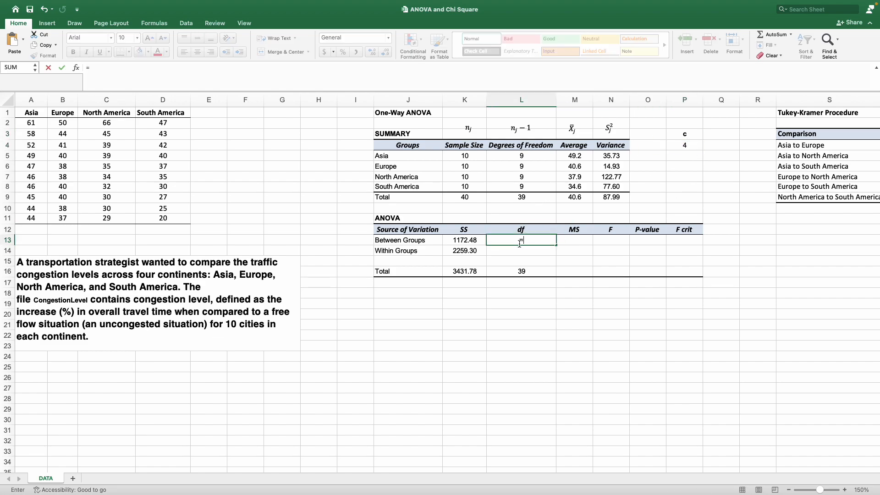
pyautogui.click(675, 146)
pyautogui.write('-')
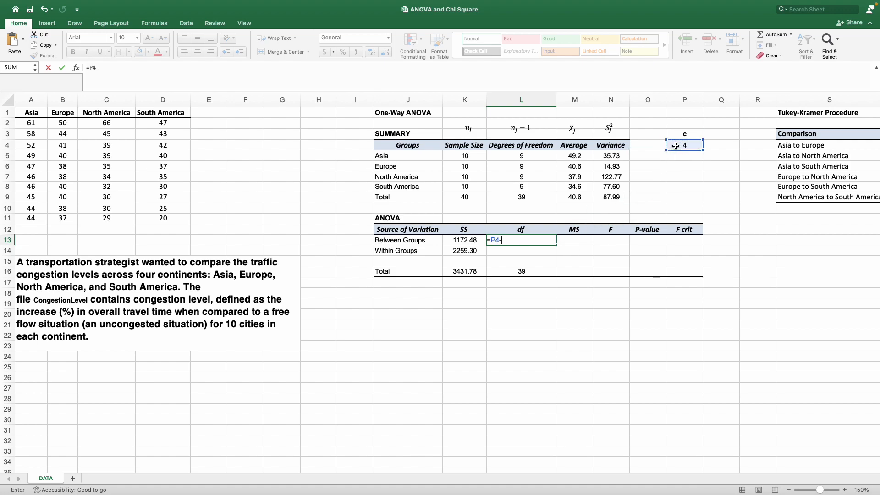
pyautogui.write('1')
pyautogui.press('Return')
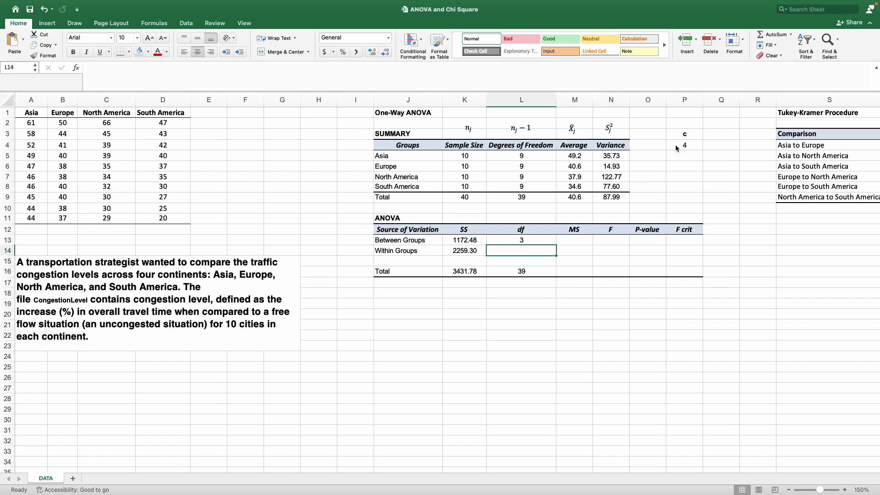
# Compute the within-groups df in L14 as total sample size minus number of groups, =K9-P4.
pyautogui.write('=')
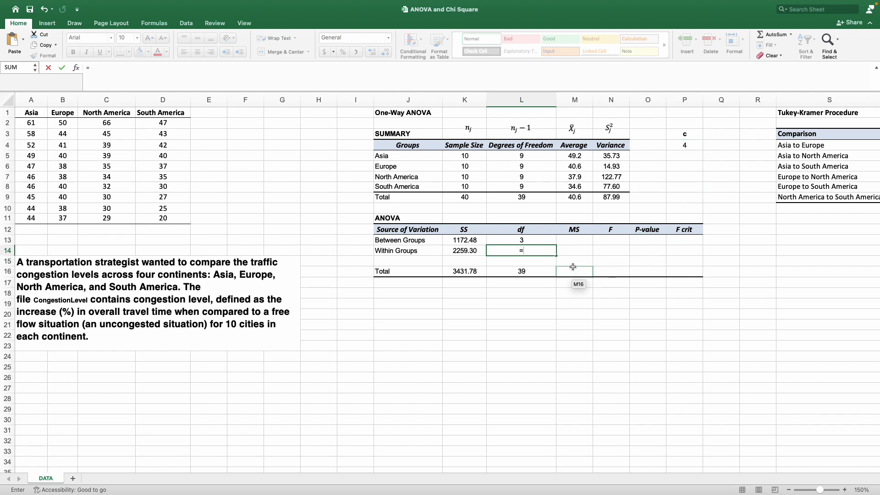
pyautogui.click(479, 200)
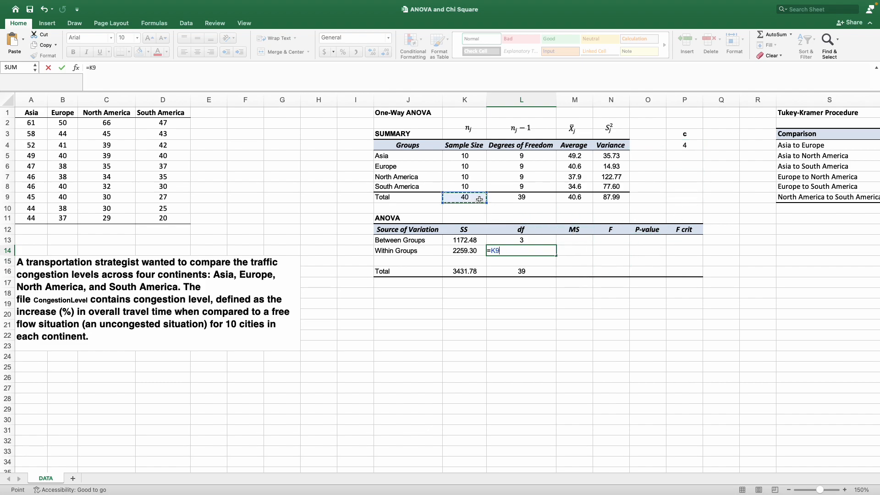
pyautogui.write('-')
pyautogui.click(692, 144)
pyautogui.press('Return')
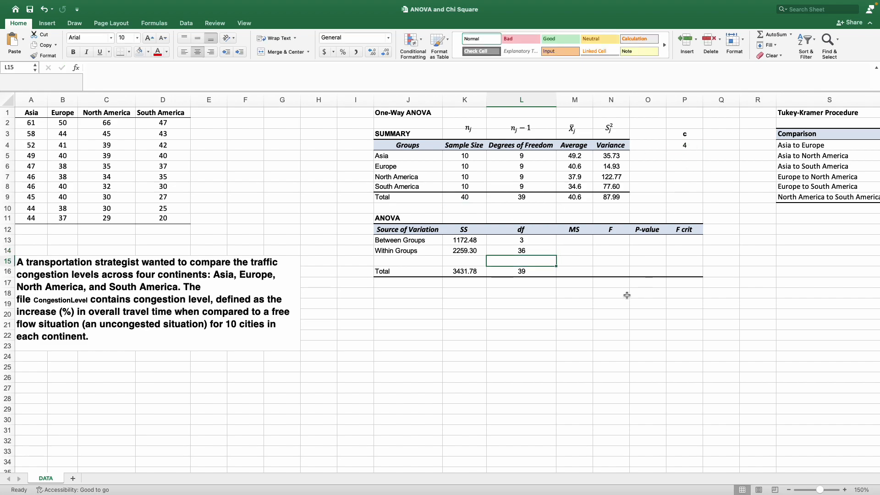
pyautogui.write('=')
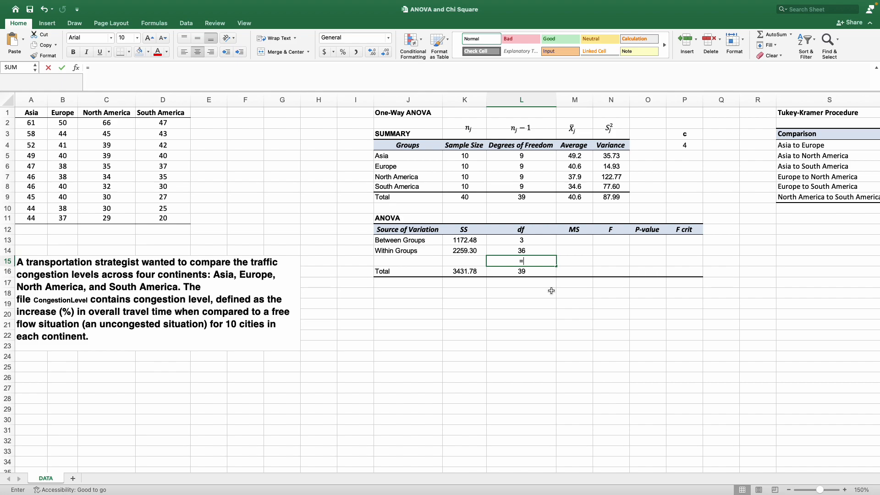
pyautogui.click(541, 241)
pyautogui.write('+')
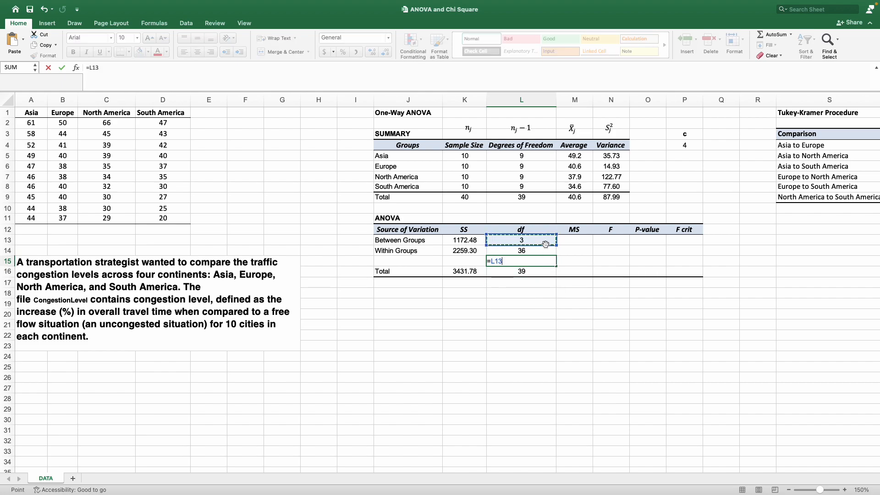
pyautogui.click(543, 248)
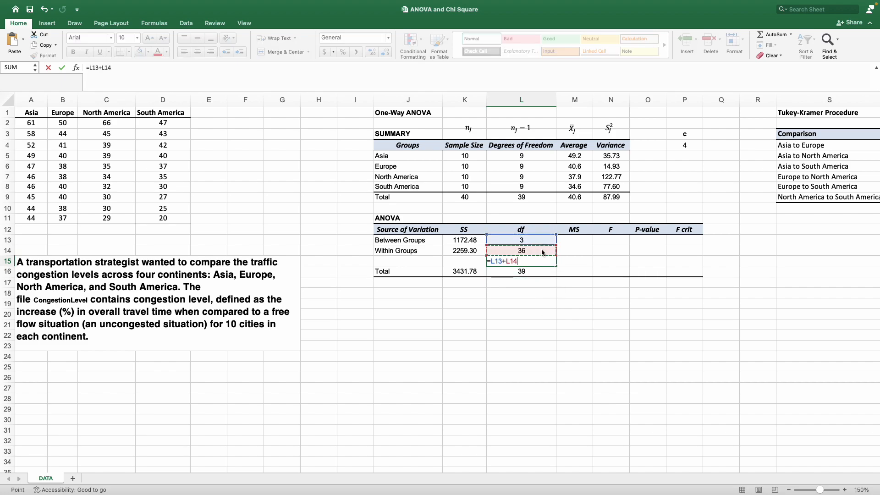
pyautogui.press('Return')
pyautogui.click(541, 260)
pyautogui.press('Delete')
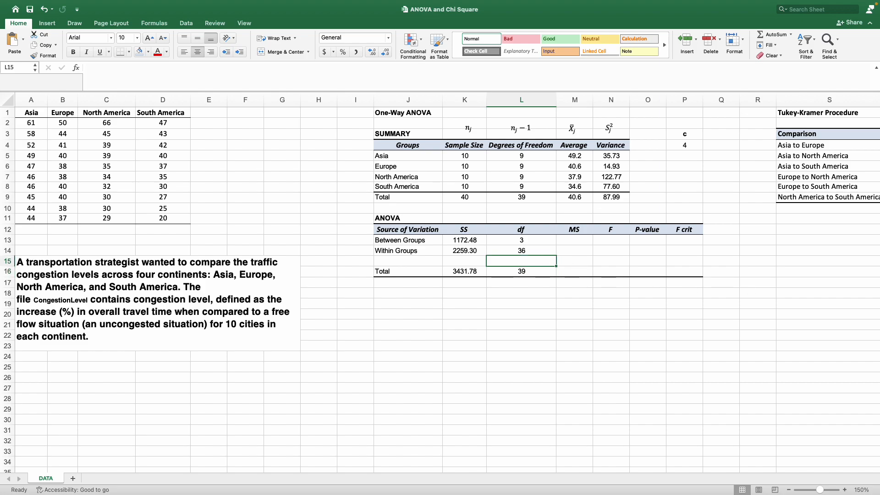
# Compute the between-groups MS in M13 with the formula =K13/L13.
pyautogui.press('super+Tab')
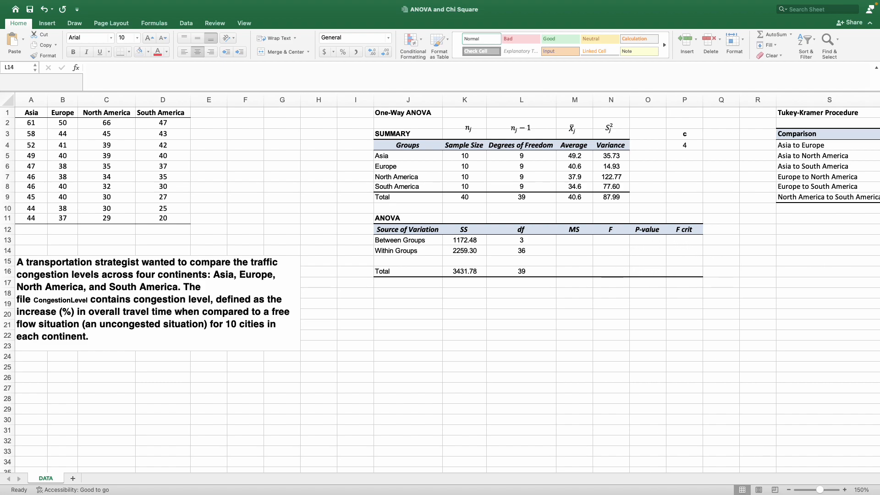
pyautogui.click(567, 239)
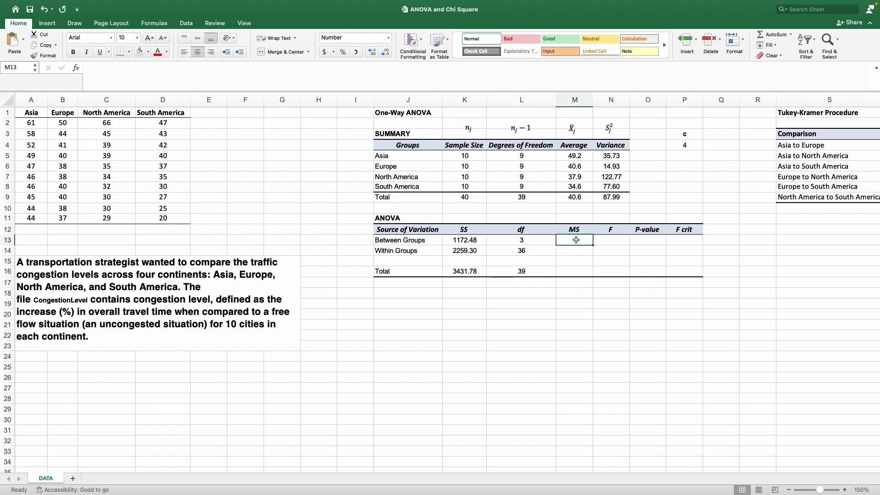
pyautogui.click(471, 240)
pyautogui.click(524, 241)
pyautogui.click(578, 242)
pyautogui.write('=')
pyautogui.click(480, 241)
pyautogui.write('/')
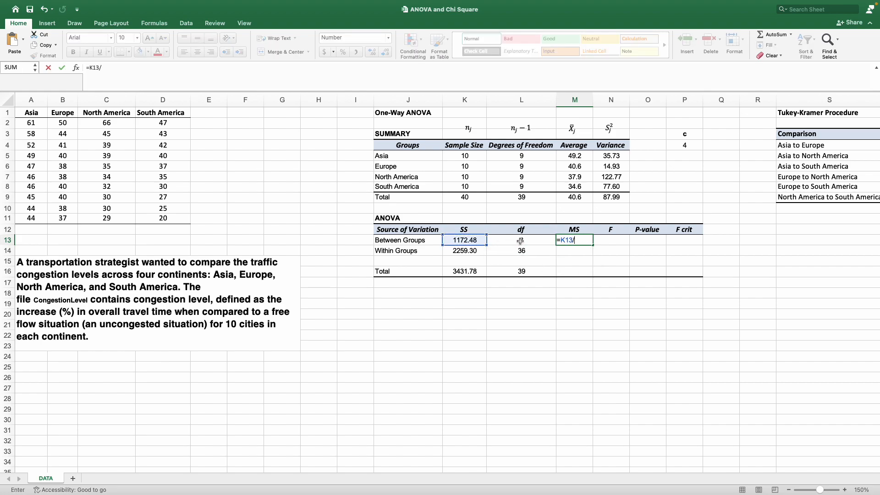
pyautogui.click(521, 241)
pyautogui.press('Return')
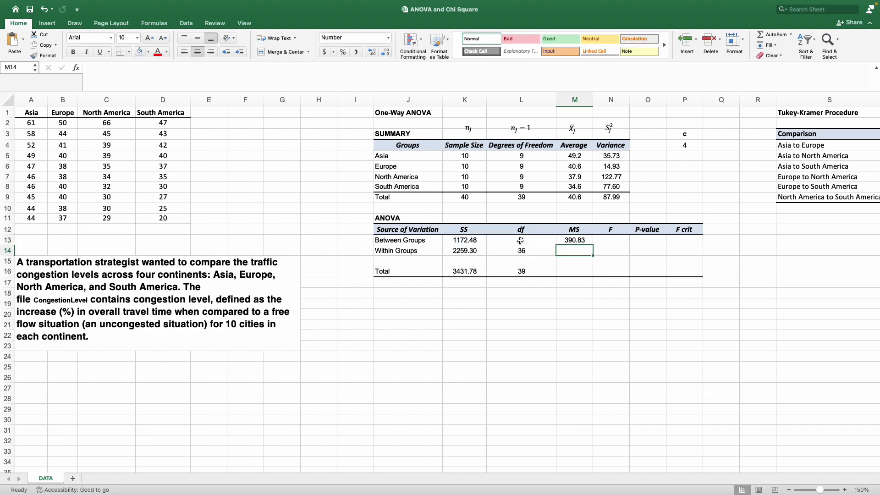
# Compute the within-groups MS in M14 with the formula =K14/L14.
pyautogui.write('=')
pyautogui.click(476, 249)
pyautogui.write('/')
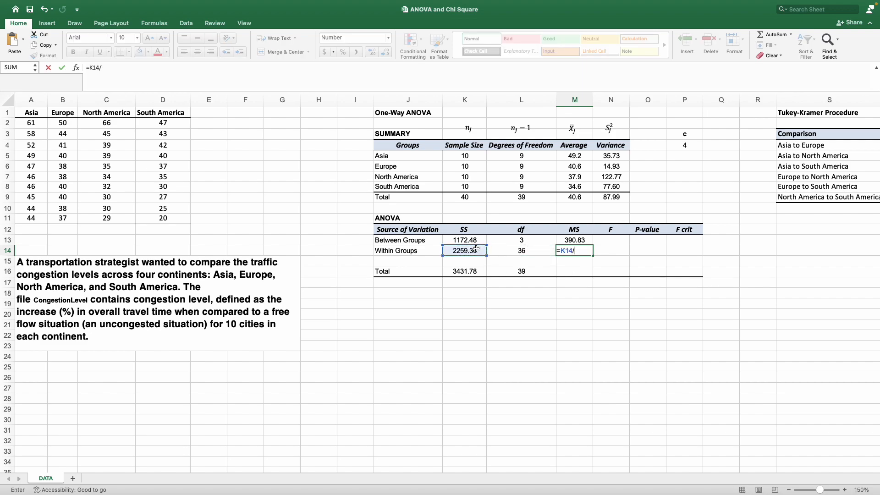
pyautogui.click(520, 251)
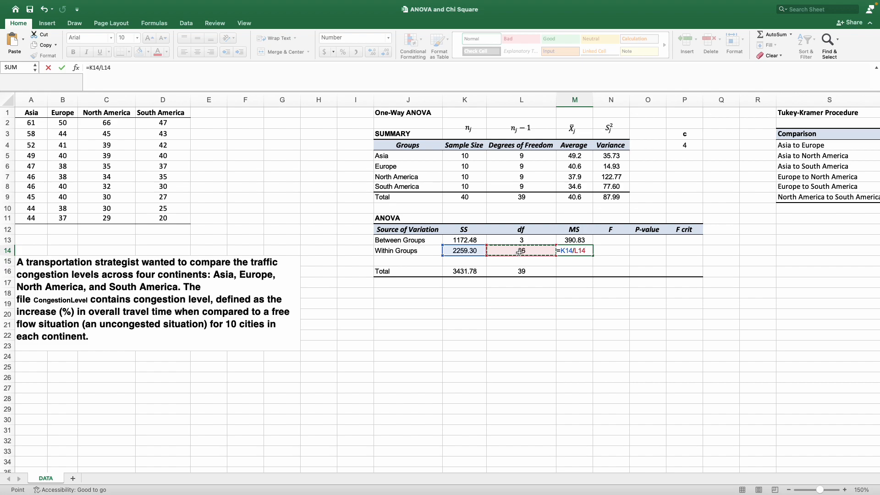
pyautogui.press('Return')
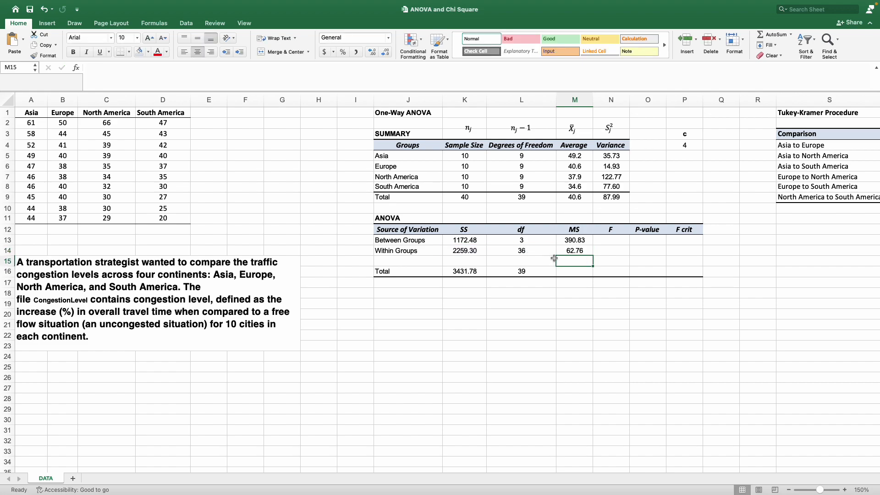
# Compute the F statistic in N13 as between-groups MS over within-groups MS, =M13/M14.
pyautogui.click(610, 240)
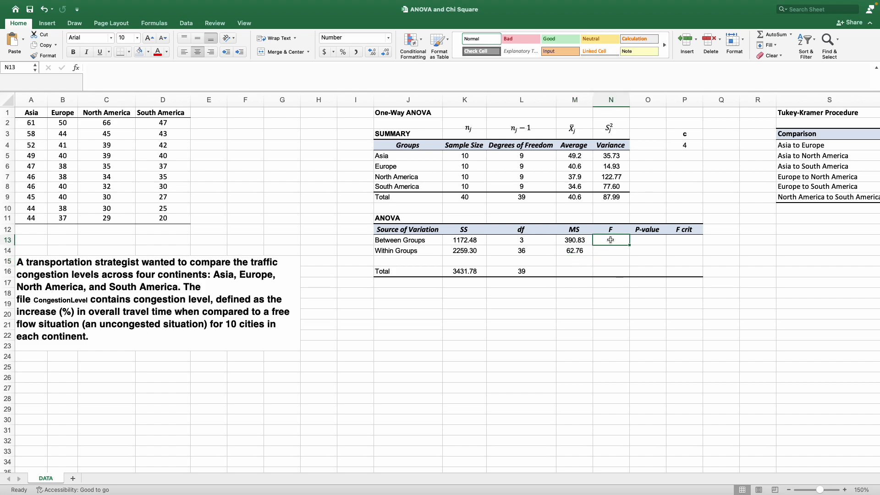
pyautogui.write('=')
pyautogui.press('Left')
pyautogui.write('/')
pyautogui.press('Left')
pyautogui.press('Down')
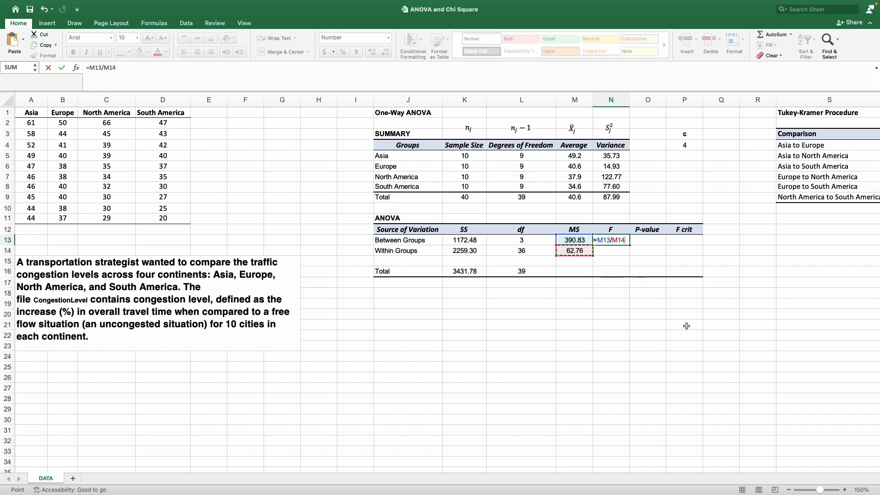
pyautogui.press('Return')
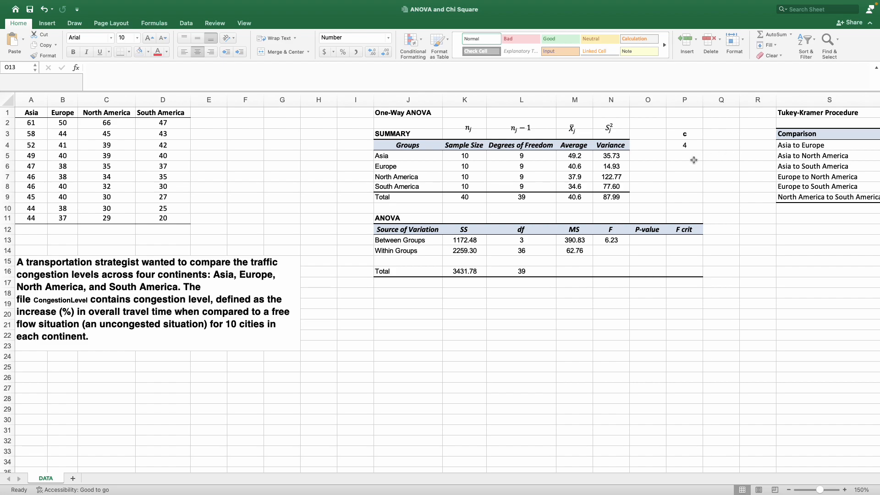
# Compute the P-value in O13 with =F.DIST.RT(6.23,L13,L14).
pyautogui.click(639, 242)
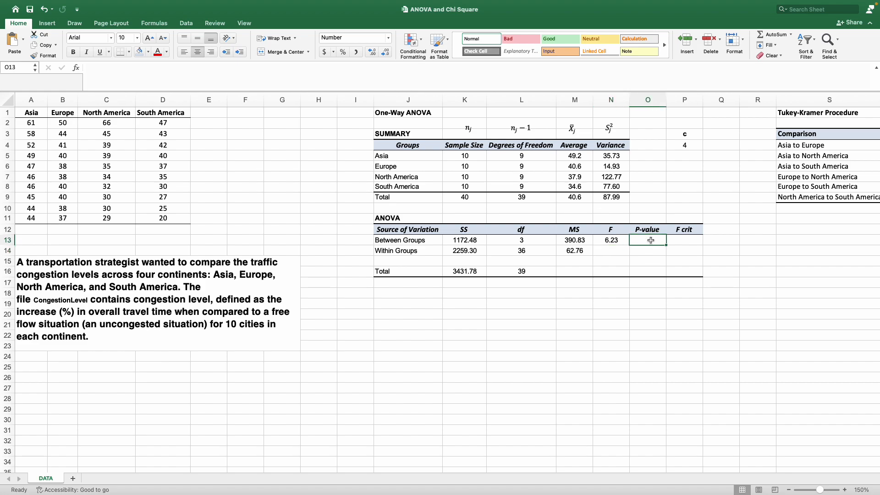
pyautogui.moveTo(562, 469); pyautogui.dragTo(624, 449)
pyautogui.write('=f')
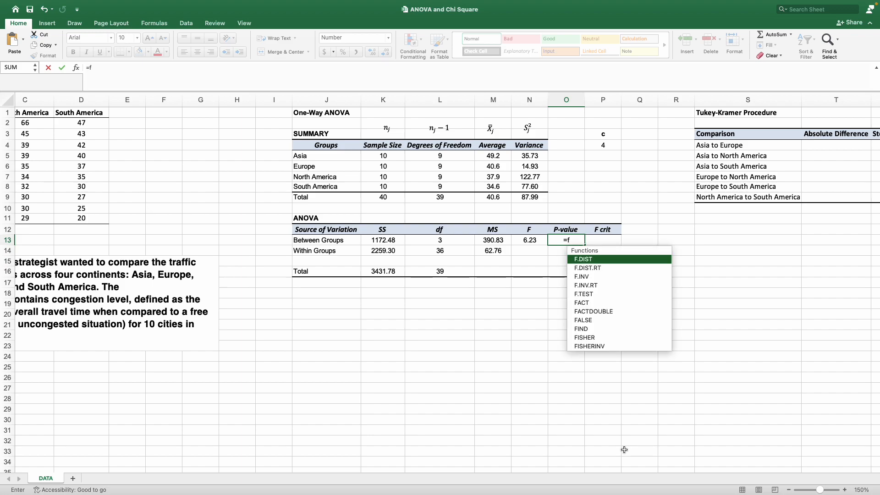
pyautogui.press('Down')
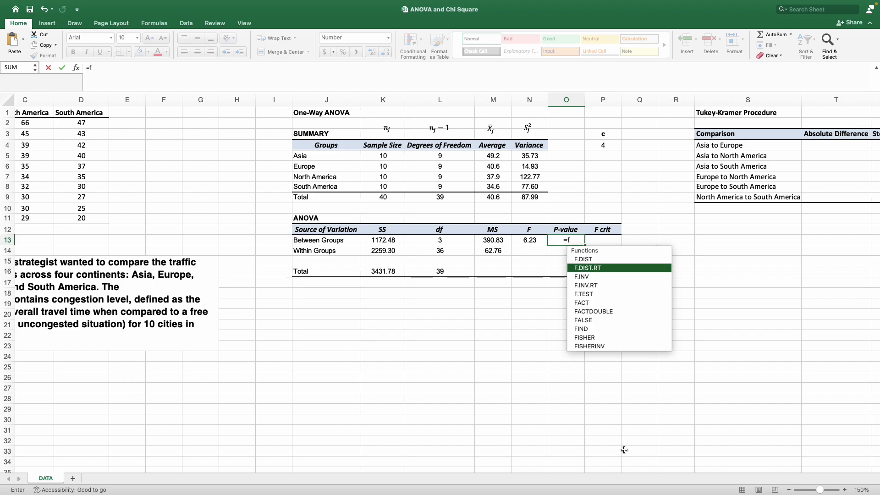
pyautogui.press('Tab')
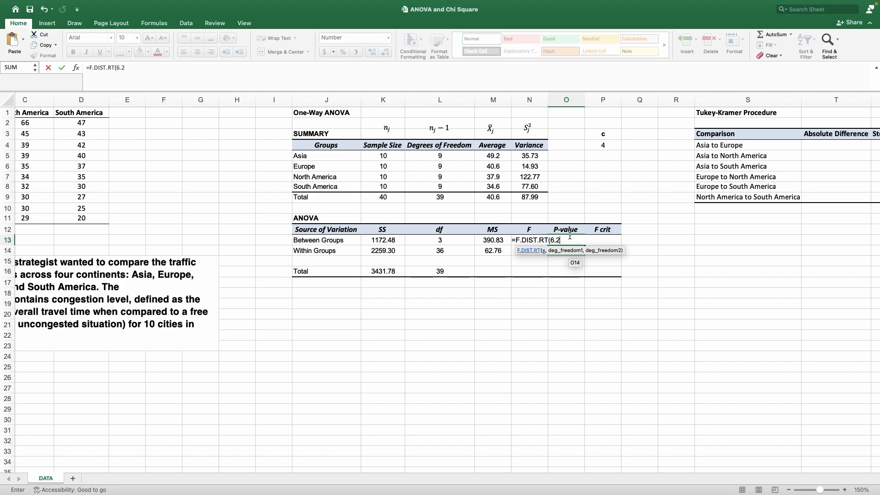
pyautogui.write(',')
pyautogui.click(458, 242)
pyautogui.write(',')
pyautogui.click(458, 251)
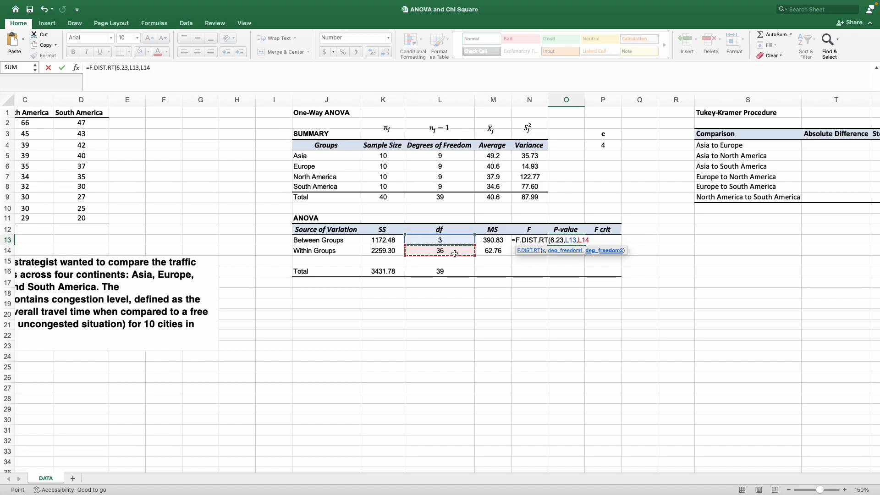
pyautogui.write(')')
pyautogui.press('Return')
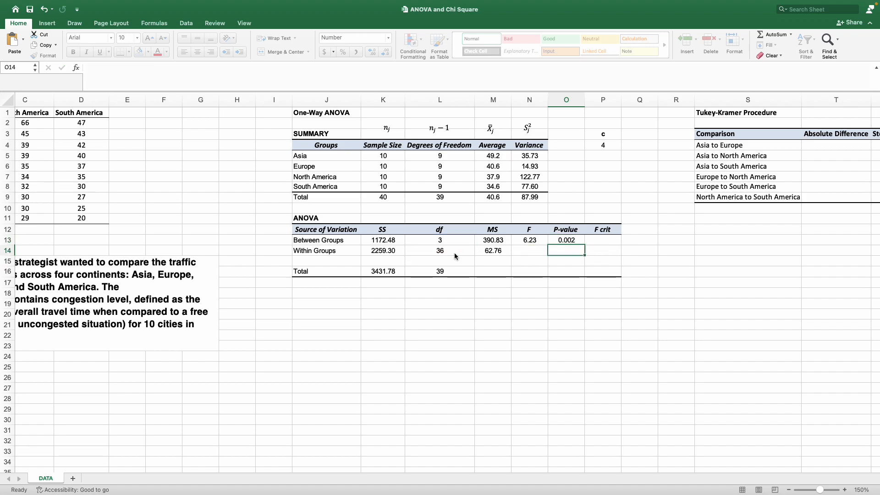
# Edit the P-value formula so its first argument references the F cell, giving =F.DIST.RT(N13,L13,L14).
pyautogui.press('Up')
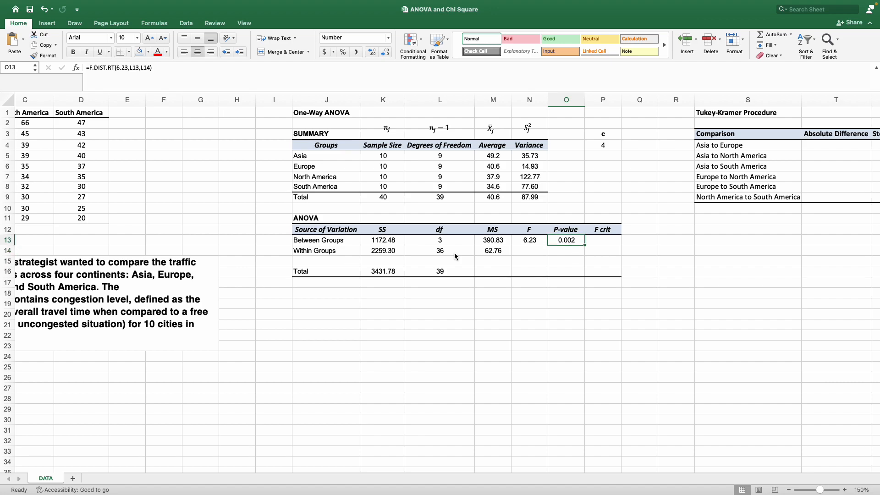
pyautogui.click(129, 68)
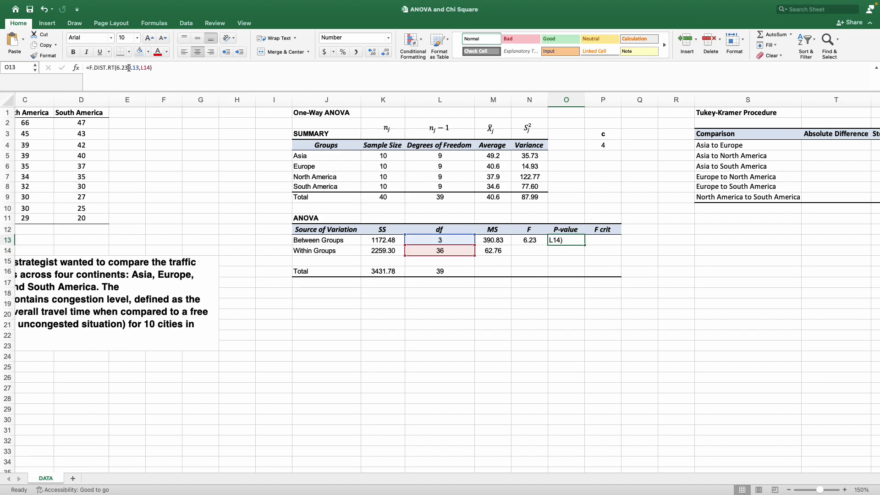
pyautogui.press('BackSpace')
pyautogui.press('BackSpace')
pyautogui.press('BackSpace')
pyautogui.press('BackSpace')
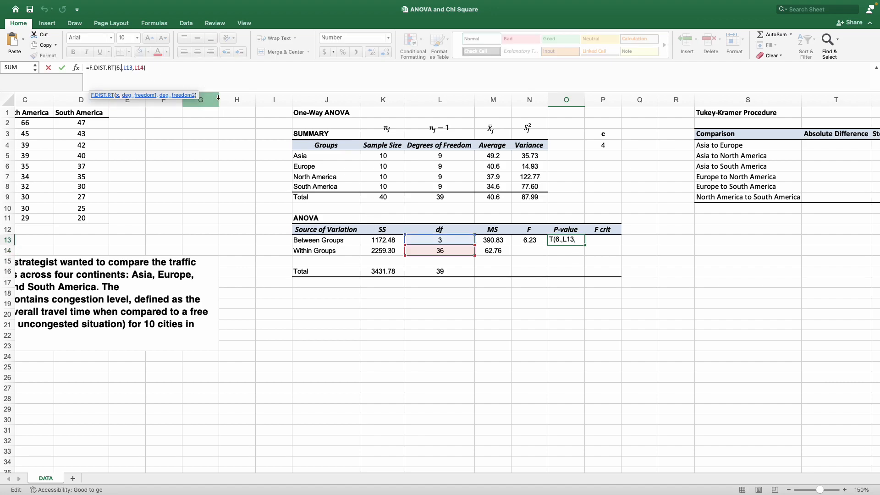
pyautogui.click(531, 241)
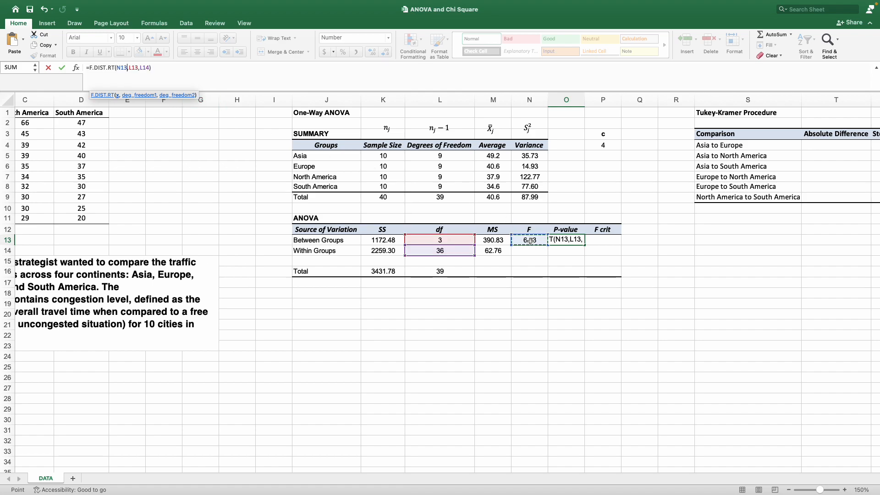
pyautogui.press('Return')
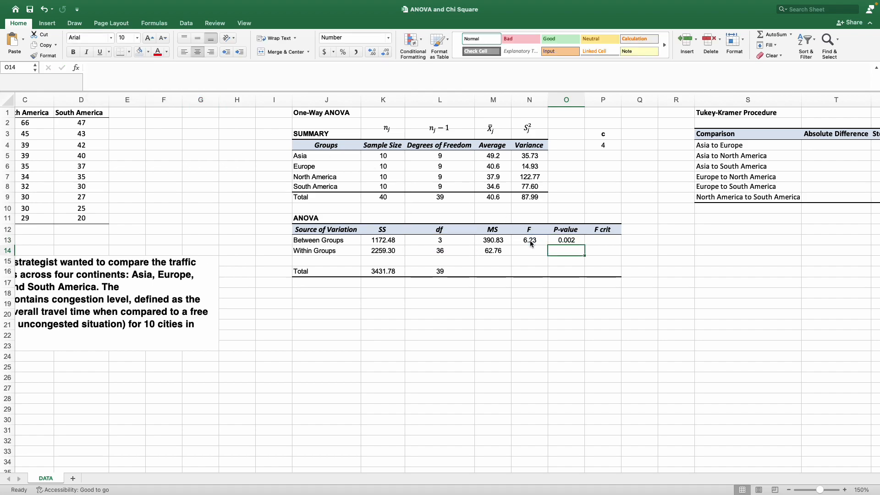
pyautogui.click(567, 240)
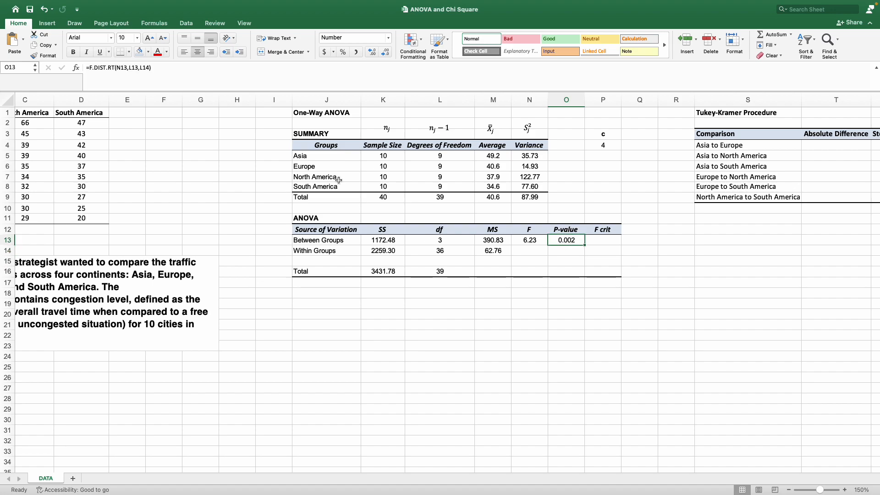
pyautogui.click(122, 66)
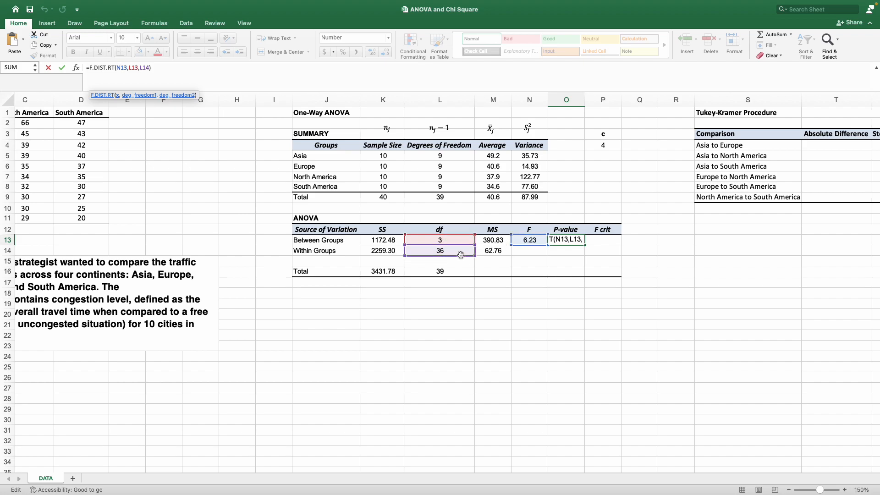
pyautogui.press('Return')
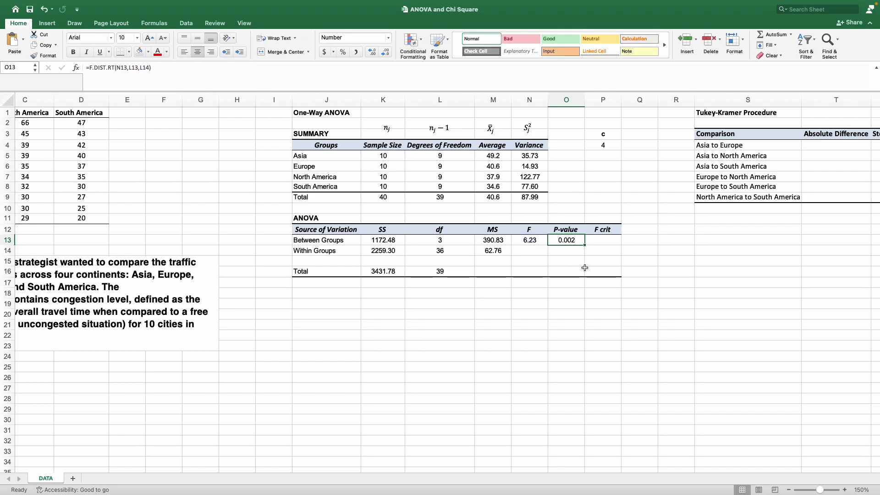
# Compute the F critical value in P13 with =F.INV.RT(0.05,L13,L14).
pyautogui.click(604, 243)
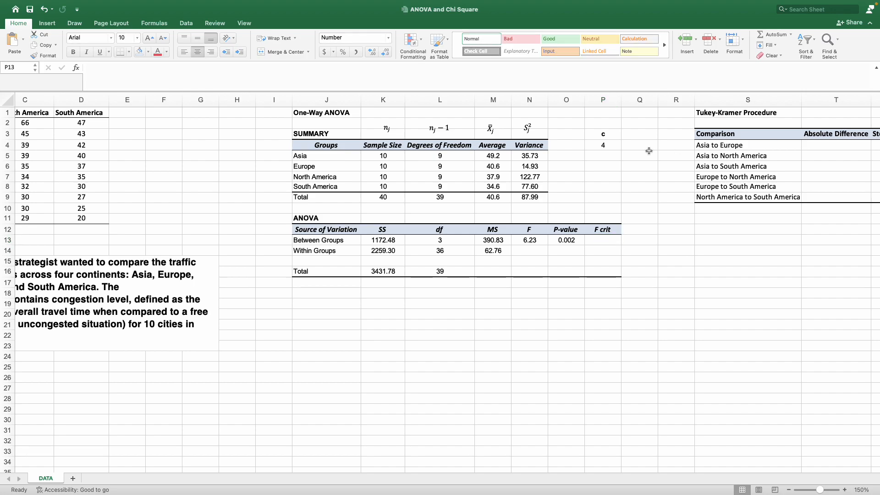
pyautogui.click(600, 241)
pyautogui.write('f')
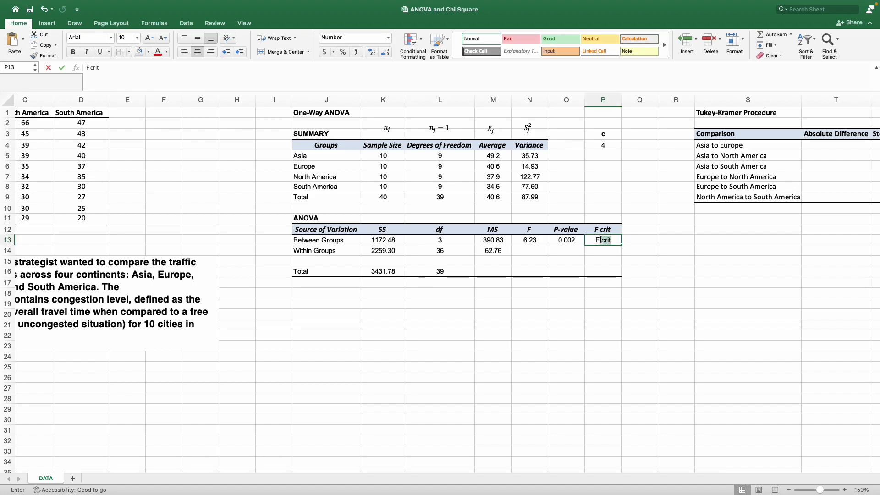
pyautogui.press('BackSpace')
pyautogui.press('BackSpace')
pyautogui.write('=F.')
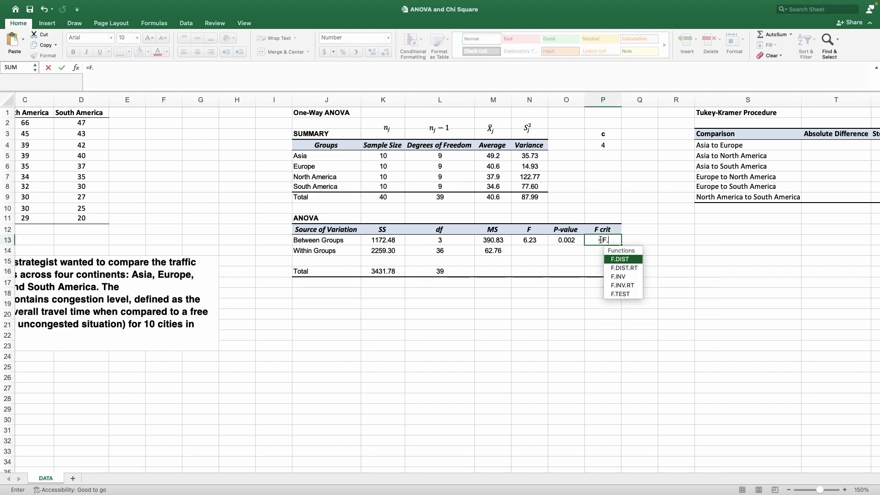
pyautogui.write('INV')
pyautogui.press('Down')
pyautogui.press('Tab')
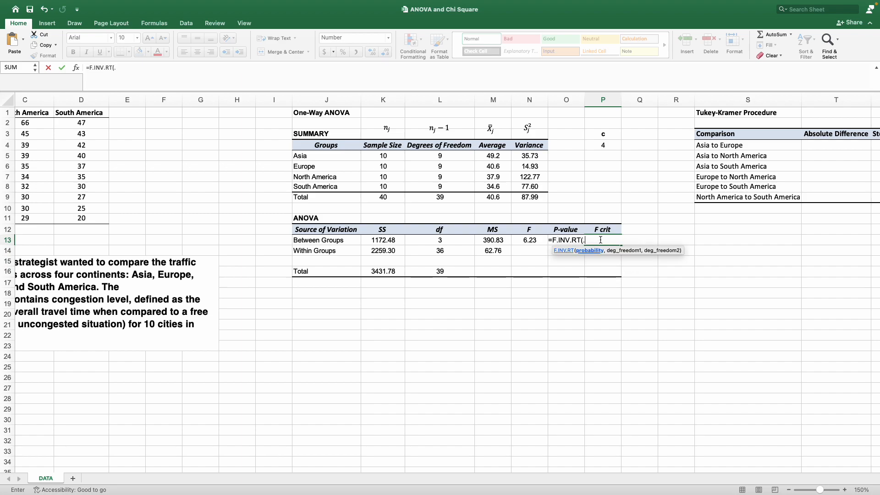
pyautogui.write('.05,')
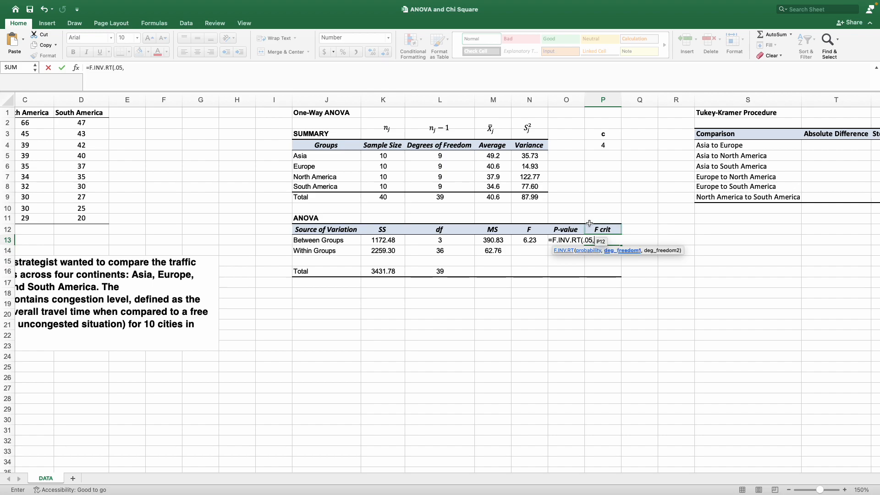
pyautogui.click(457, 240)
pyautogui.write(',')
pyautogui.click(456, 251)
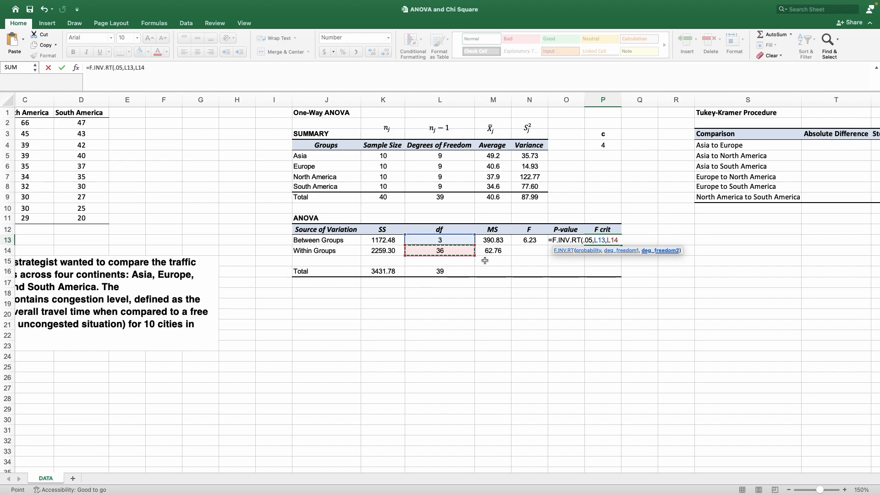
pyautogui.write(')')
pyautogui.press('Return')
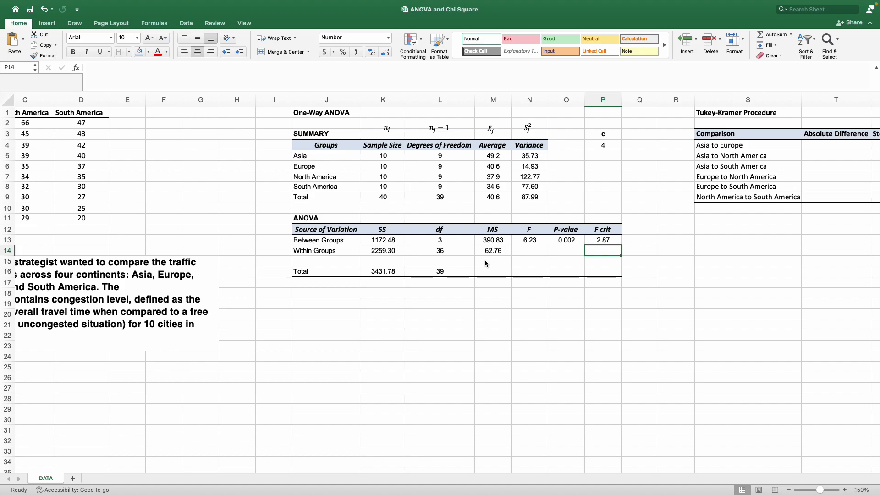
# Review the formulas behind the F, P-value and F crit cells of the ANOVA table.
pyautogui.click(485, 294)
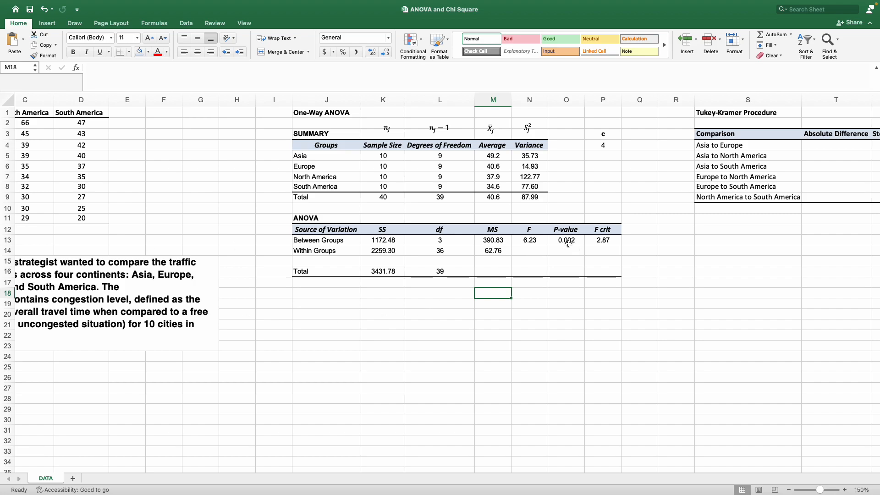
pyautogui.click(533, 240)
pyautogui.click(617, 241)
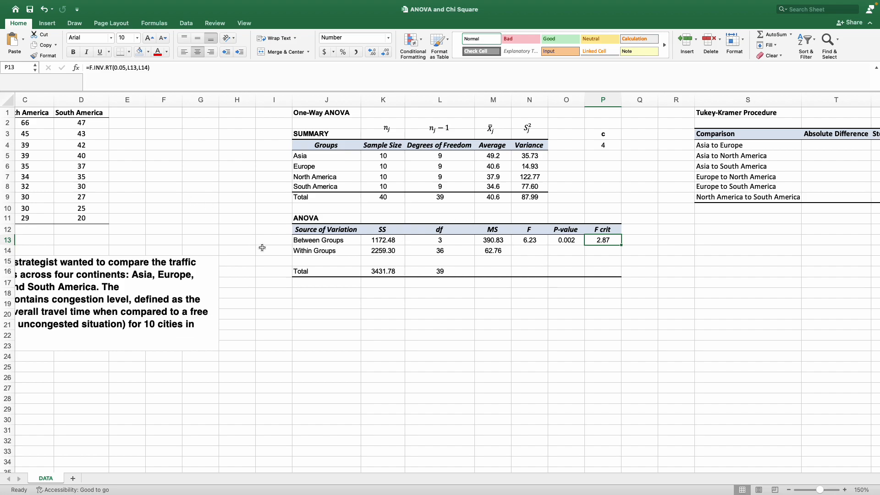
pyautogui.click(559, 240)
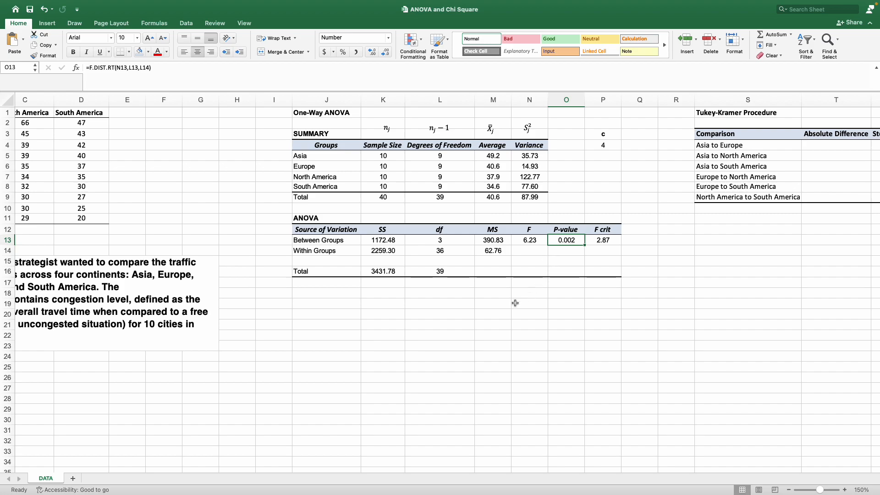
pyautogui.moveTo(333, 243); pyautogui.dragTo(566, 263)
pyautogui.moveTo(390, 242); pyautogui.dragTo(390, 252)
pyautogui.click(576, 240)
pyautogui.click(183, 71)
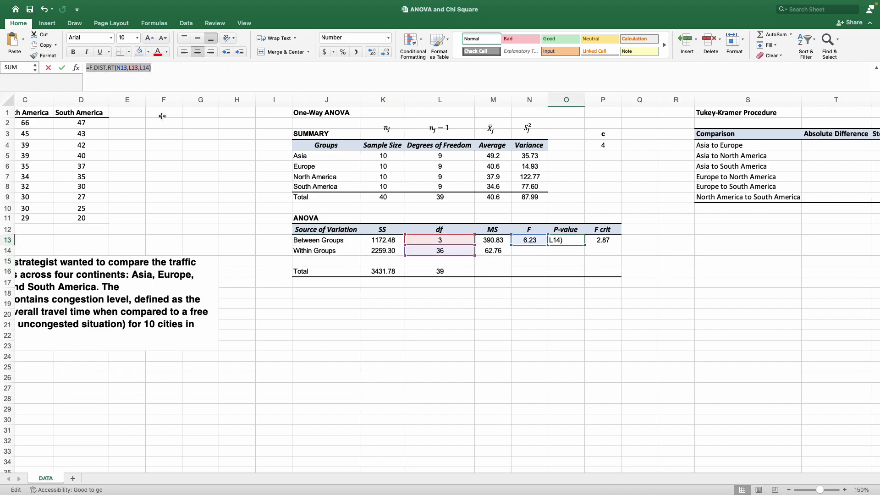
pyautogui.press('Escape')
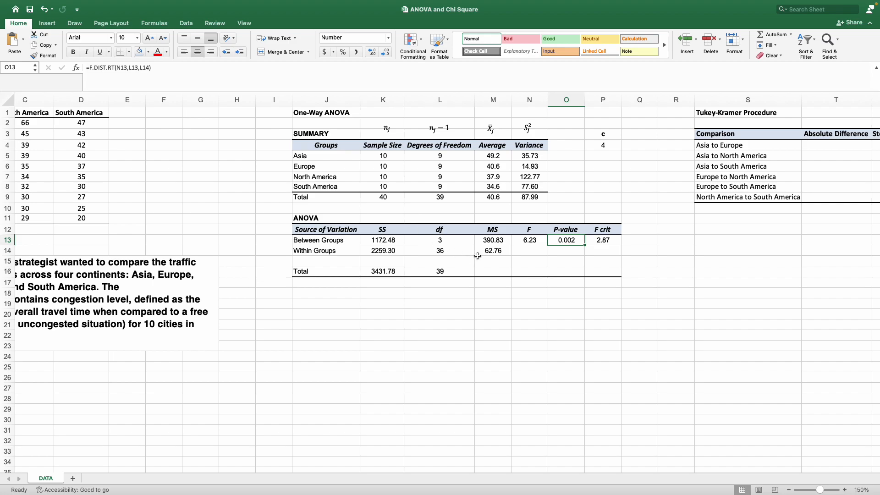
pyautogui.click(324, 231)
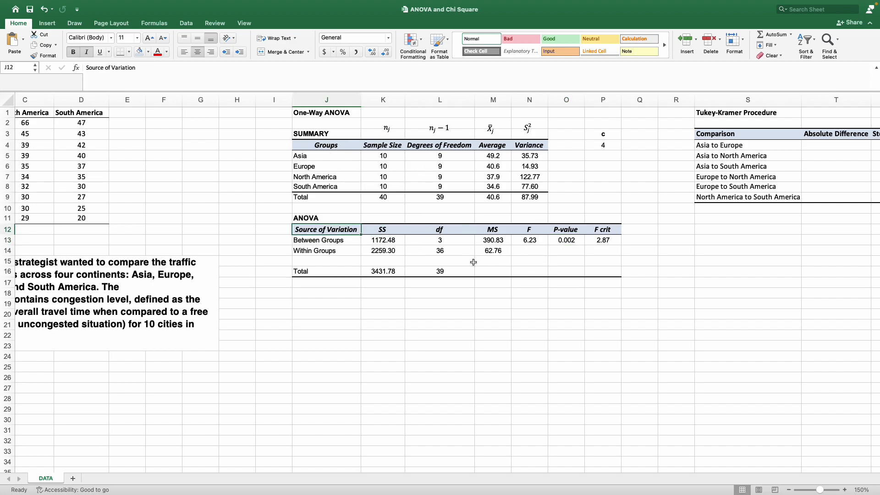
pyautogui.click(504, 240)
pyautogui.moveTo(604, 241); pyautogui.dragTo(398, 270)
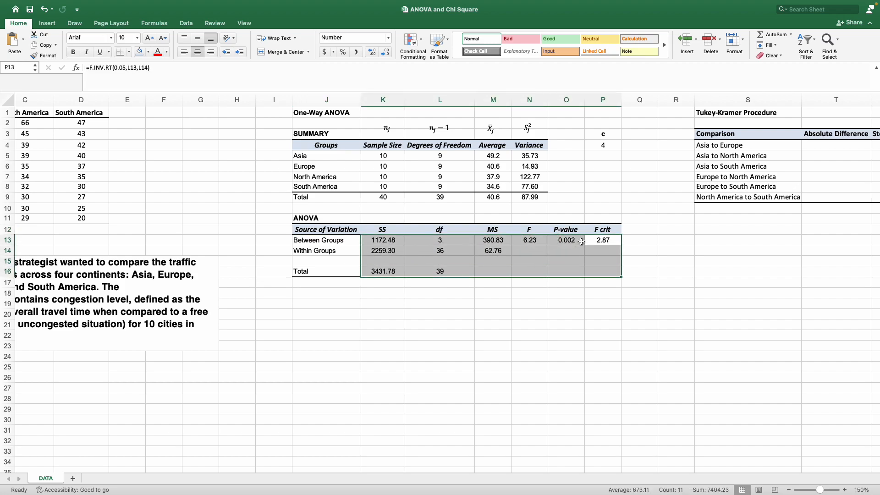
pyautogui.click(599, 241)
pyautogui.click(566, 241)
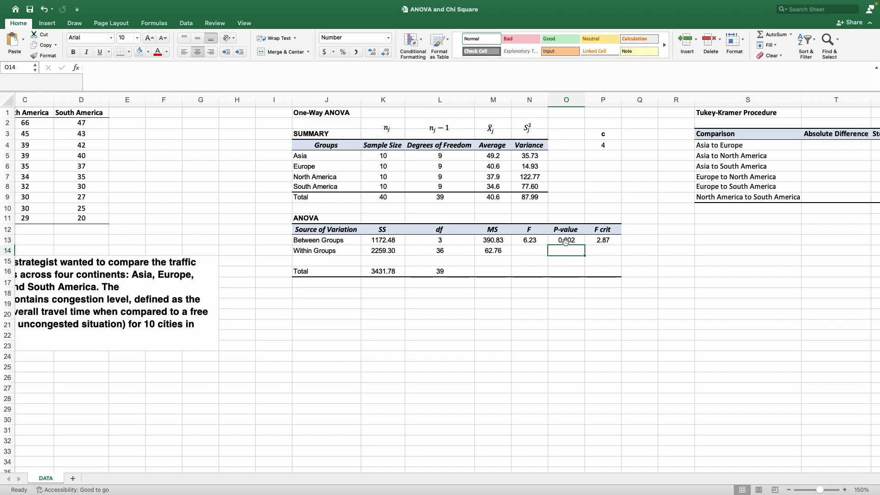
pyautogui.moveTo(526, 239); pyautogui.dragTo(440, 250)
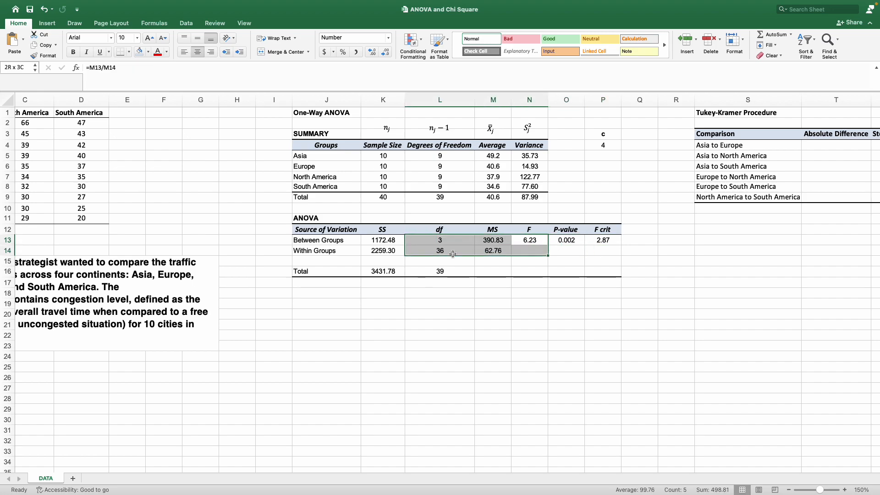
pyautogui.click(484, 260)
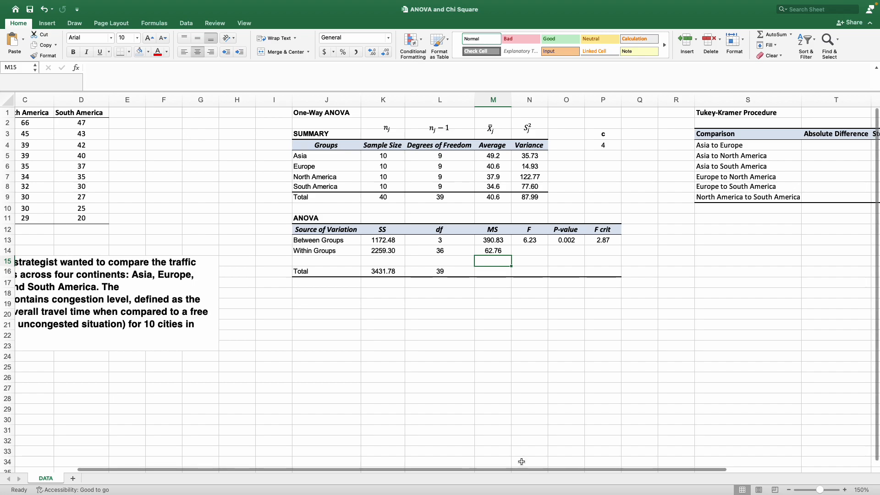
# Copy the Q4,36= label and paste it into T1 beside the Tukey-Kramer Procedure heading.
pyautogui.moveTo(519, 466); pyautogui.dragTo(670, 466)
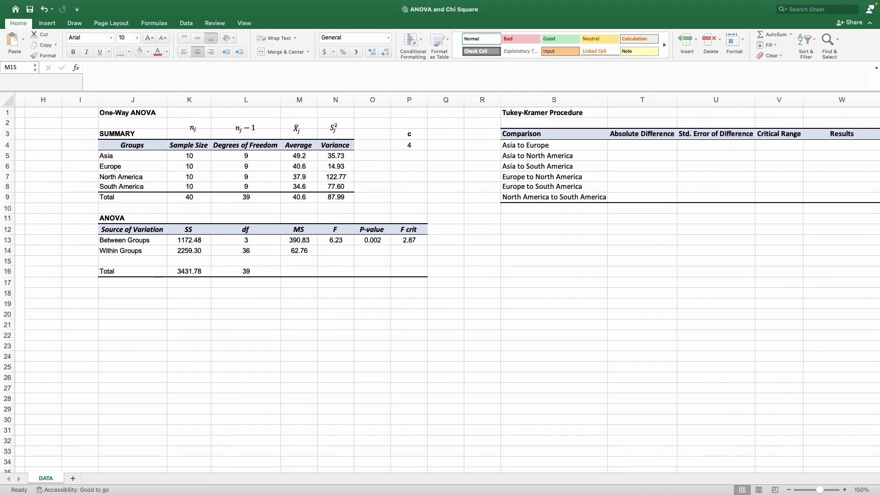
pyautogui.press('super+c')
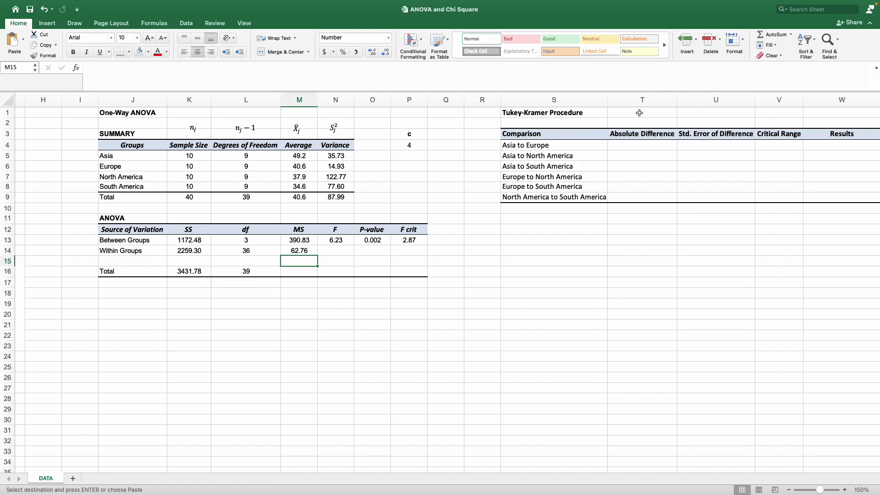
pyautogui.click(630, 114)
pyautogui.press('super+v')
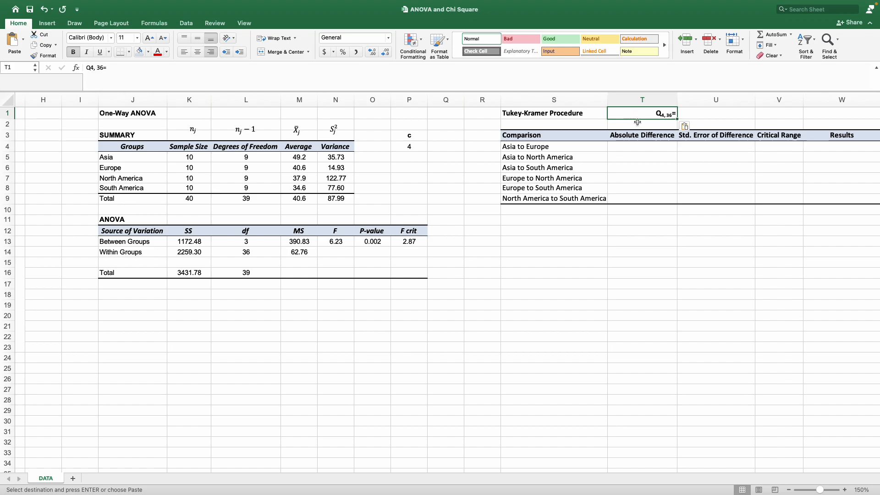
# Switch to the browser and review the search results for a studentized range q table calculator.
pyautogui.click(644, 250)
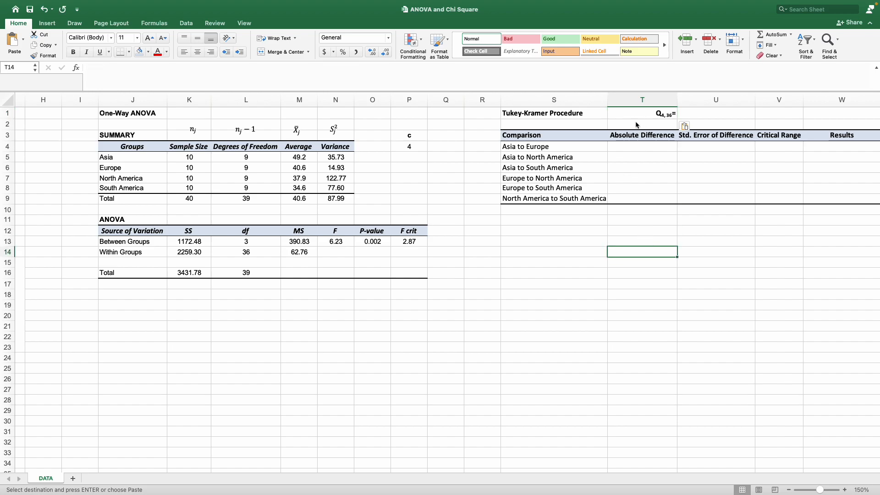
pyautogui.click(651, 115)
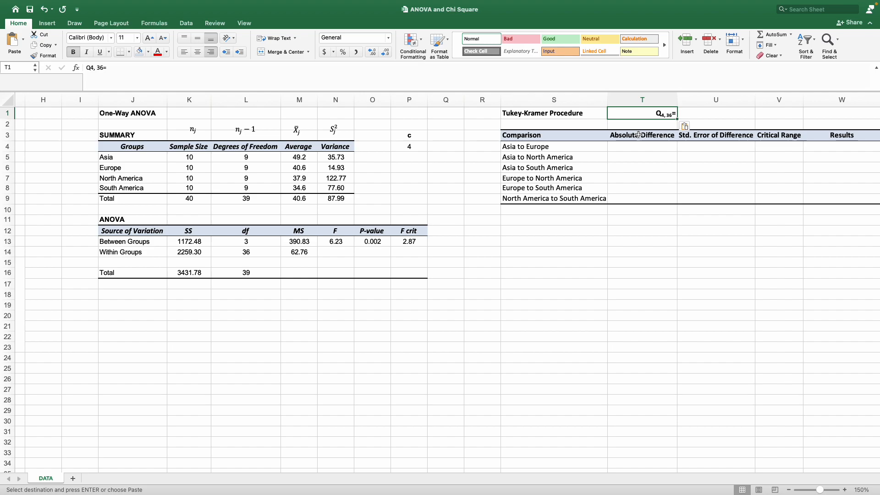
pyautogui.click(700, 118)
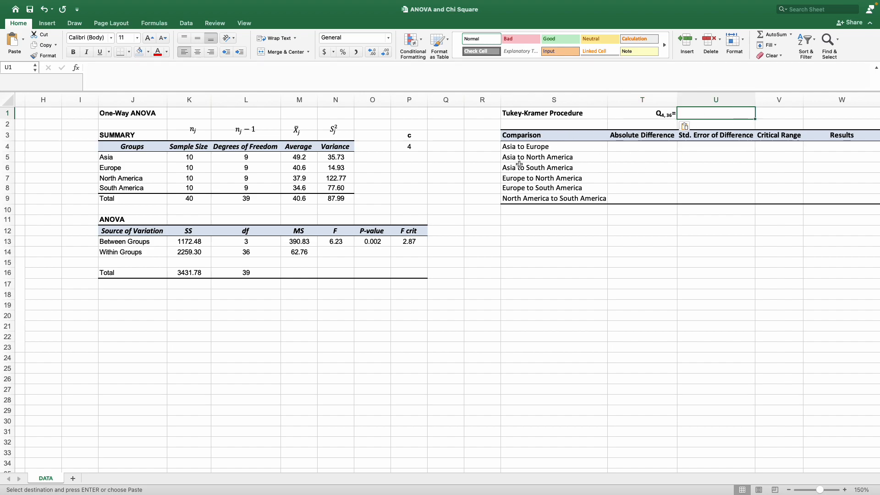
pyautogui.hotkey('ctrl', 'Right')
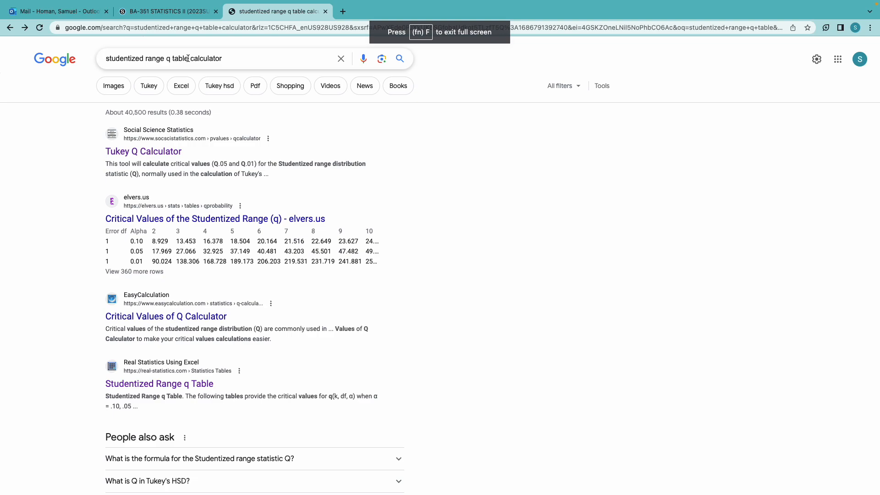
pyautogui.moveTo(227, 60); pyautogui.dragTo(85, 60)
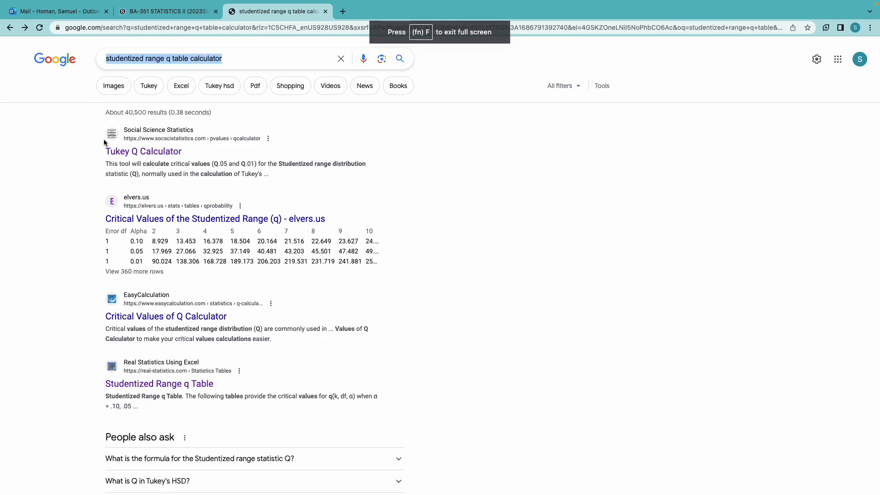
pyautogui.click(392, 155)
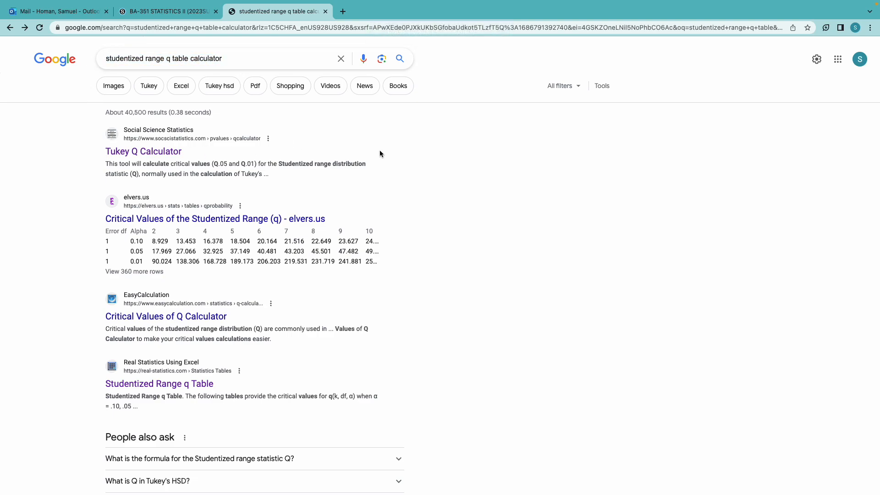
pyautogui.moveTo(240, 63); pyautogui.dragTo(95, 58)
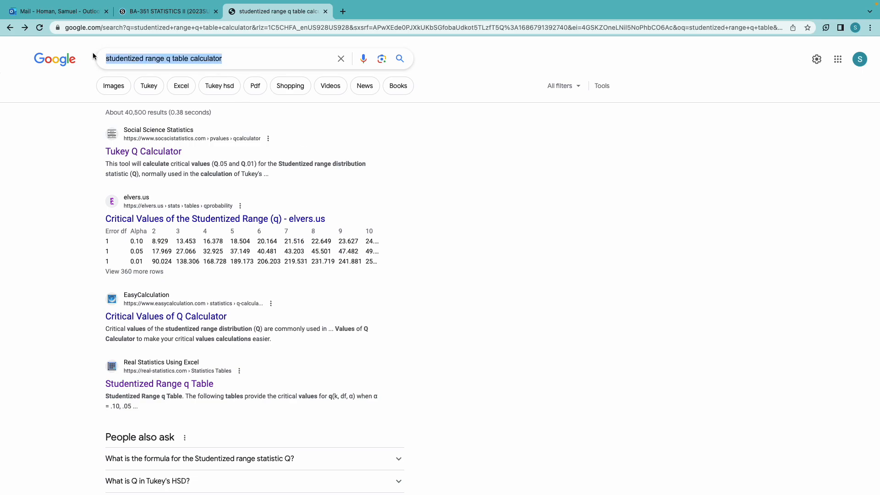
pyautogui.click(443, 152)
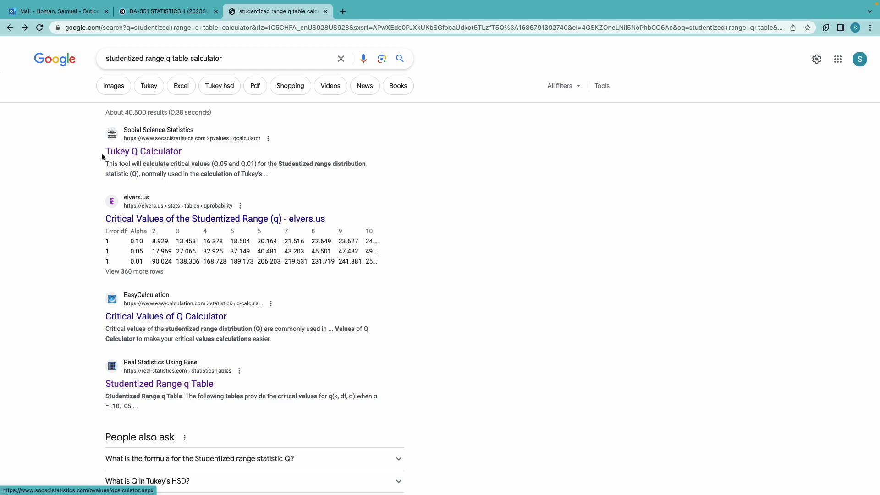
pyautogui.scroll(-1, 226, 263)
pyautogui.scroll(-10, 226, 263)
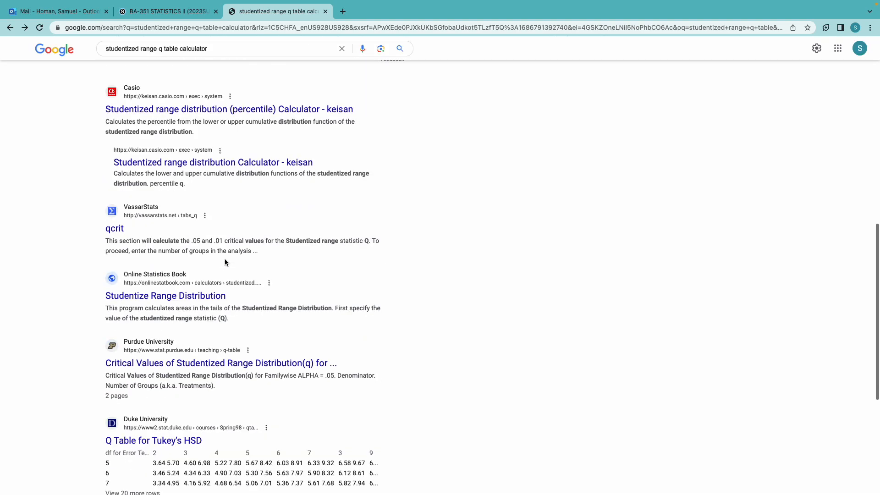
pyautogui.scroll(10, 224, 262)
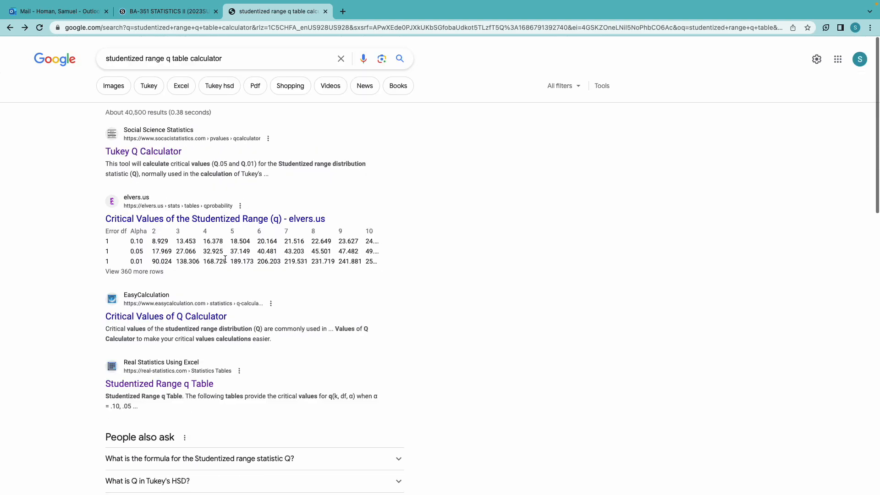
# Open the Tukey Q Calculator and calculate Qcrit for 4 groups and 36 degrees of freedom.
pyautogui.click(148, 152)
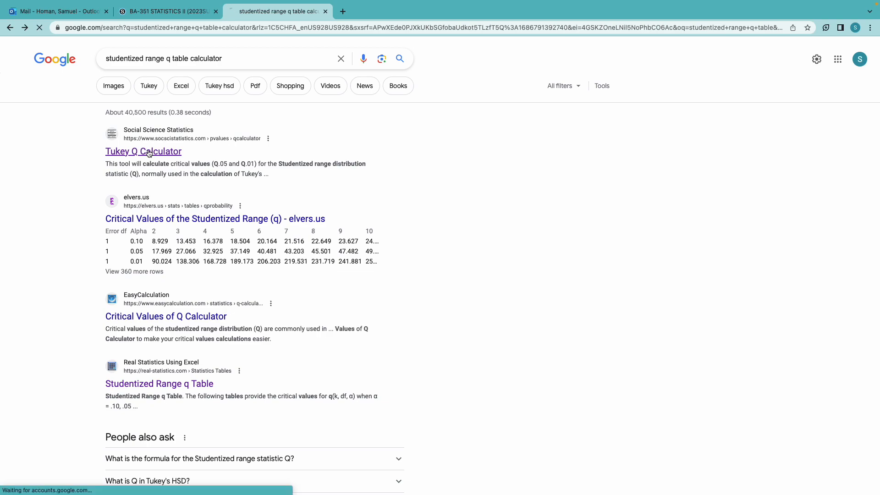
pyautogui.click(321, 267)
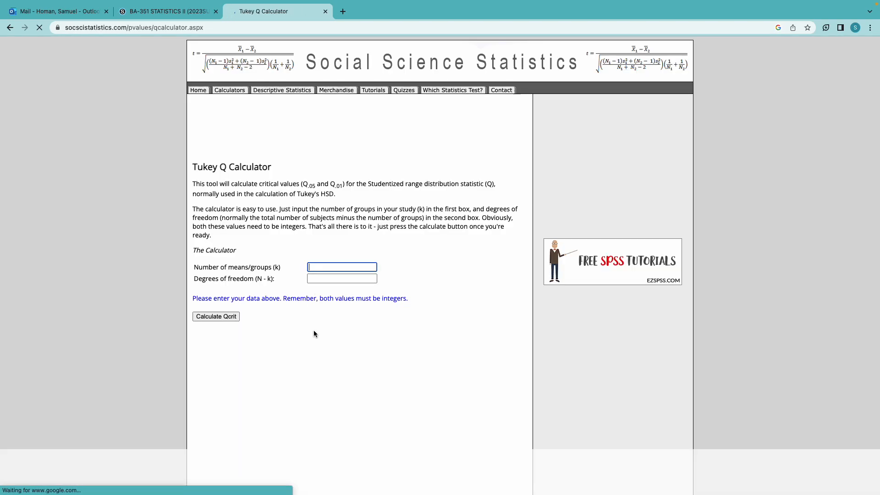
pyautogui.write('4')
pyautogui.click(334, 278)
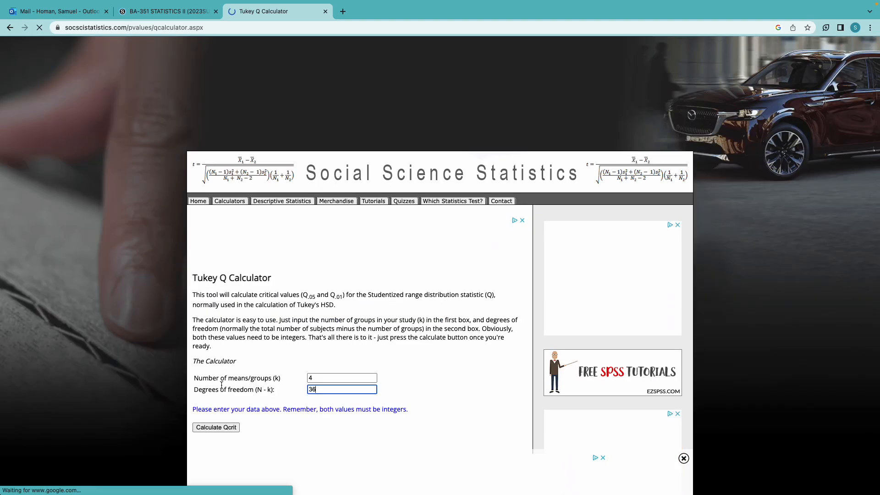
pyautogui.click(217, 427)
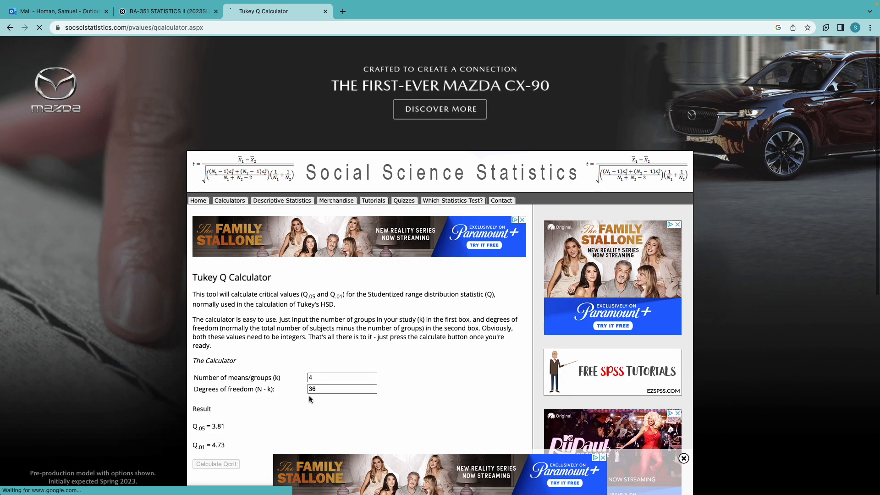
# Copy the Q.05 value and enter 3.81 in U1 next to the Q4,36= label in the spreadsheet.
pyautogui.scroll(-5, 297, 385)
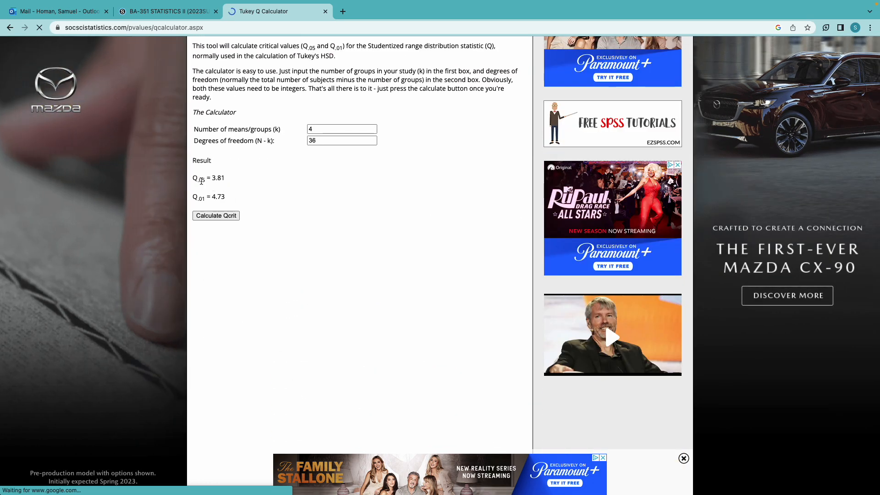
pyautogui.doubleClick(224, 179)
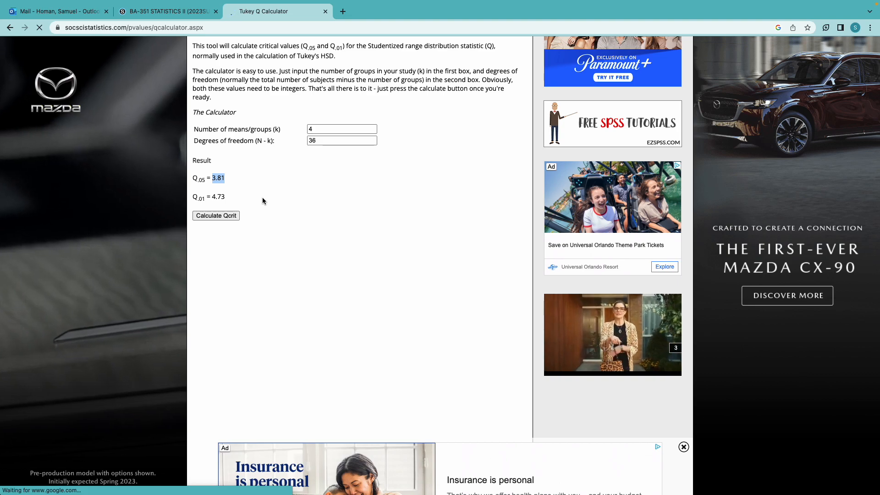
pyautogui.hotkey('ctrl', 'Left')
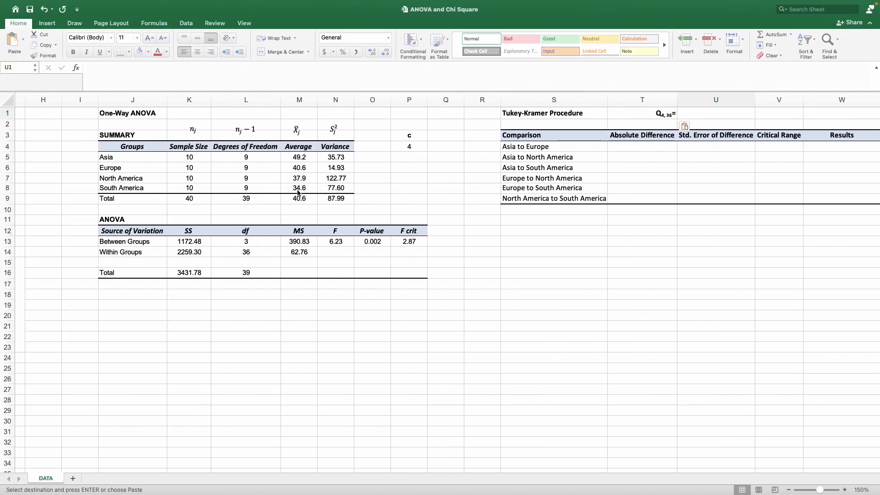
pyautogui.write('3.81')
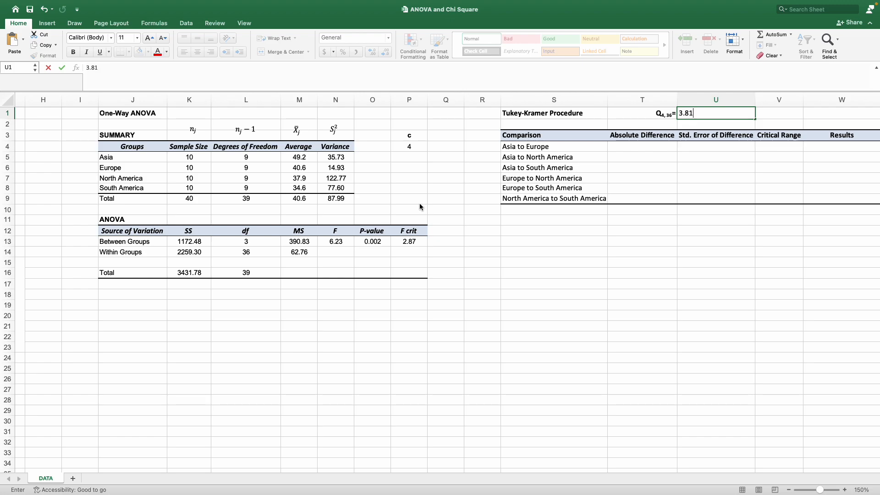
pyautogui.press('Return')
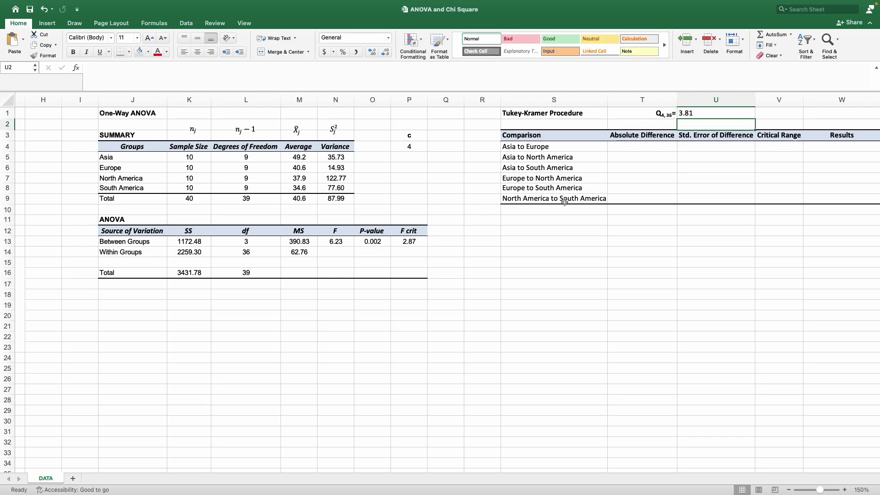
# Compute the Asia to Europe absolute difference in T4 with =ABS(M5-M6).
pyautogui.click(631, 145)
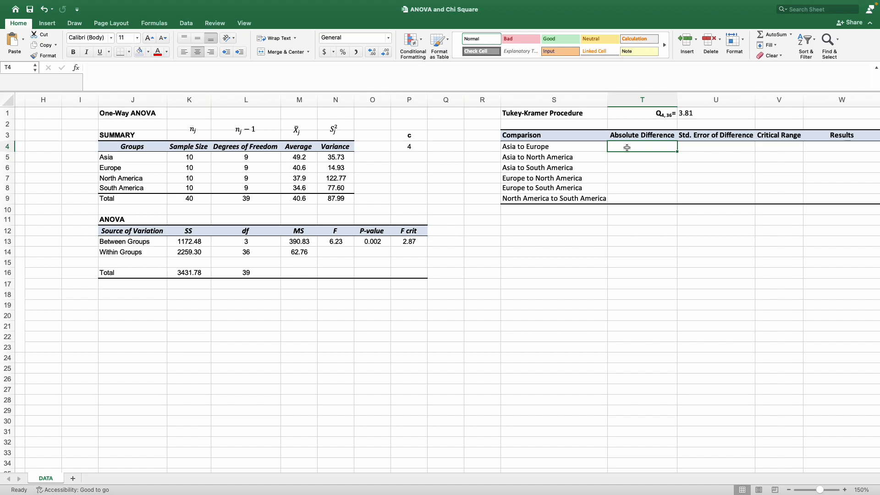
pyautogui.moveTo(576, 148); pyautogui.dragTo(565, 189)
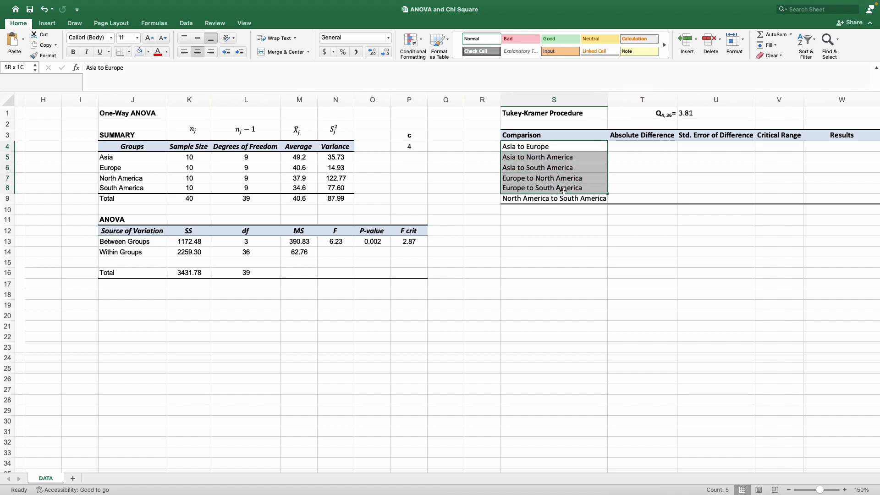
pyautogui.click(625, 151)
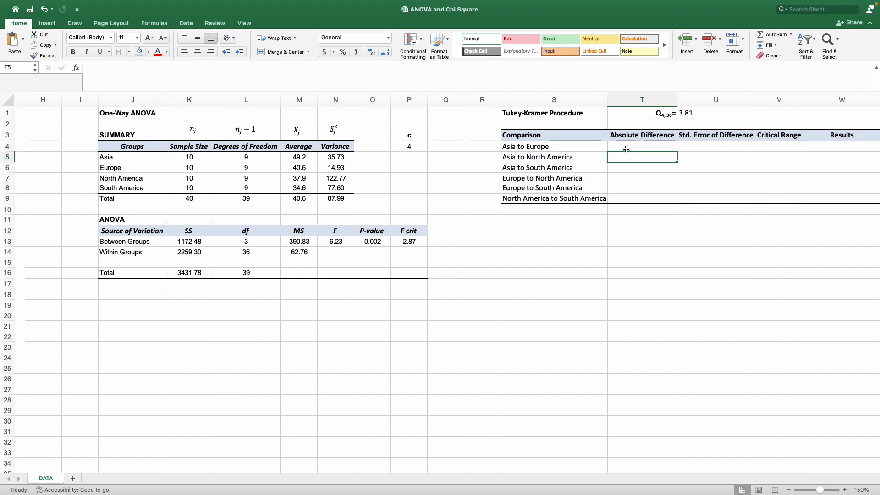
pyautogui.write('=AB')
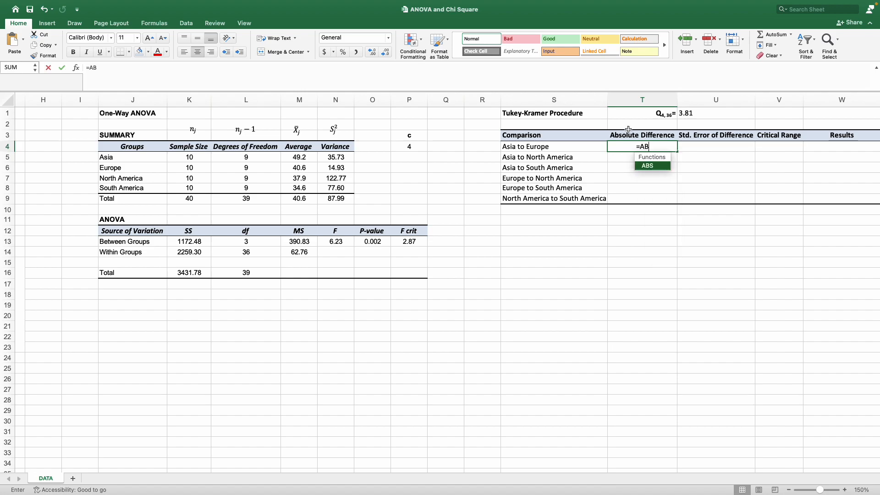
pyautogui.write('S(')
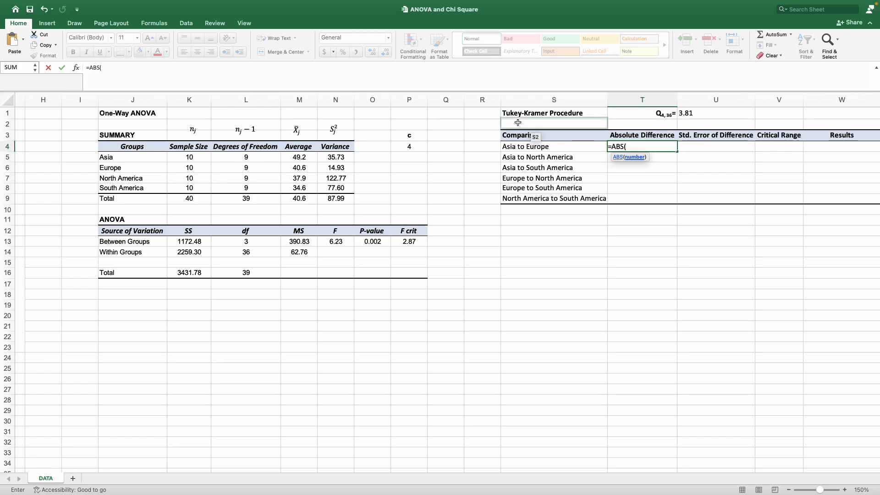
pyautogui.click(304, 157)
pyautogui.write('-')
pyautogui.click(299, 168)
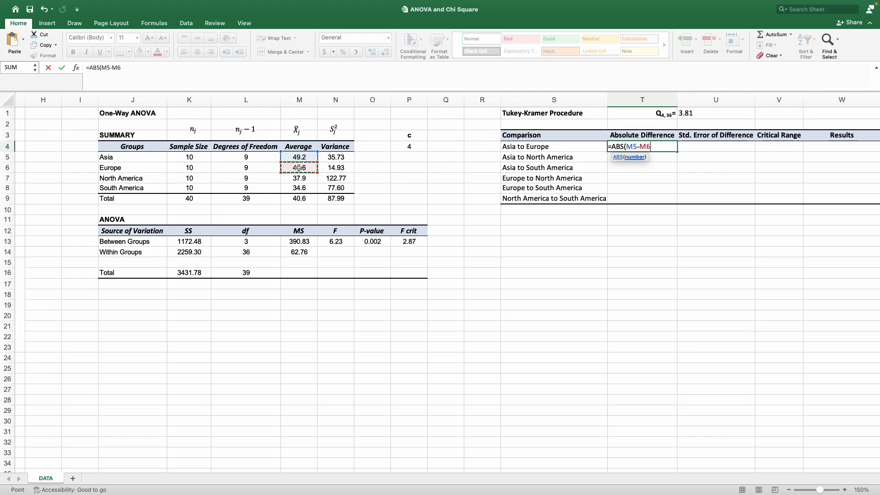
pyautogui.write(')')
pyautogui.press('Return')
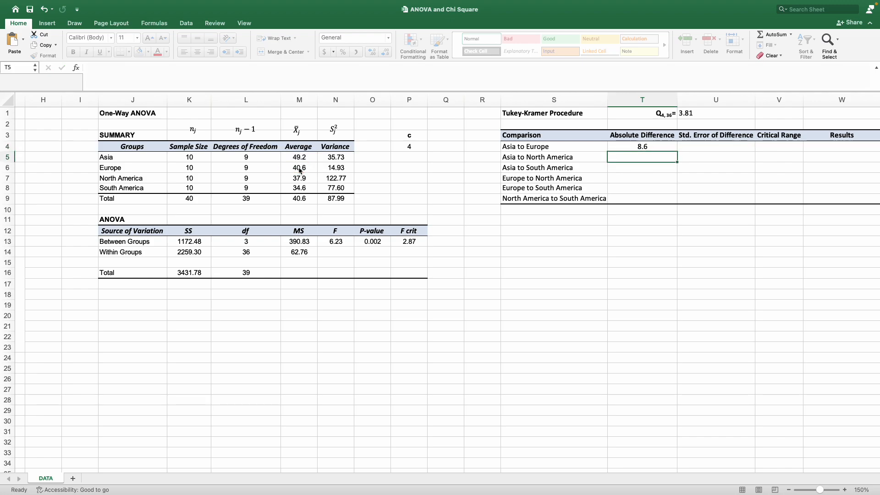
# Compute the Asia to North America absolute difference in T5 with =ABS(M5-M7).
pyautogui.write('=ABS(')
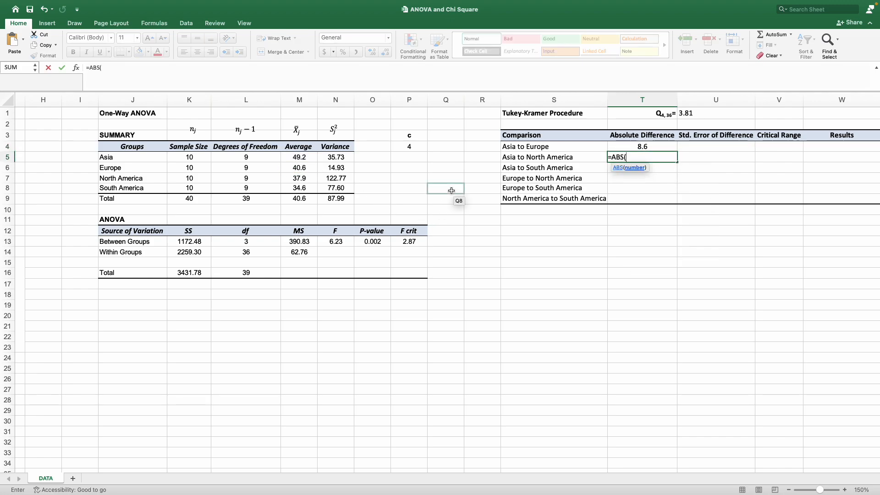
pyautogui.click(304, 157)
pyautogui.write('-')
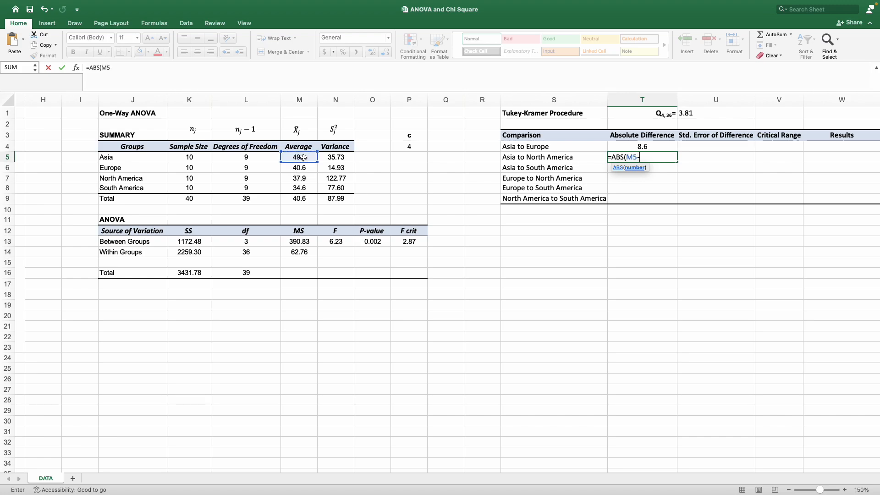
pyautogui.click(291, 178)
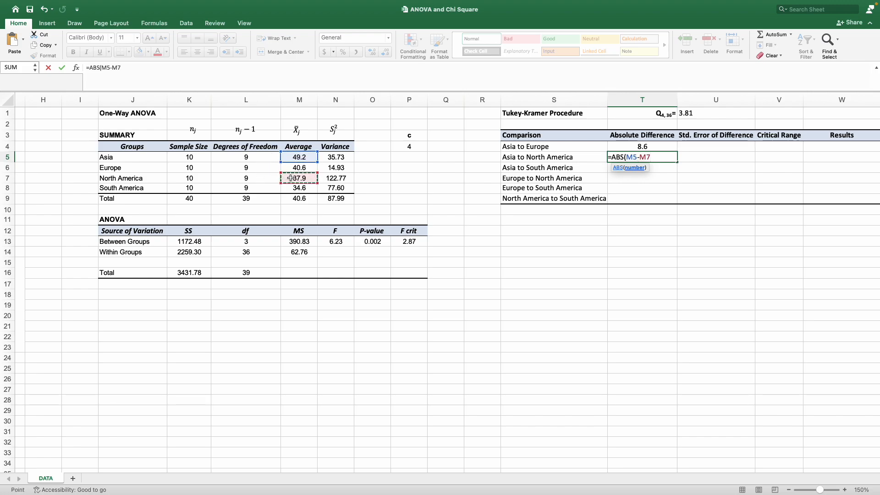
pyautogui.press('Return')
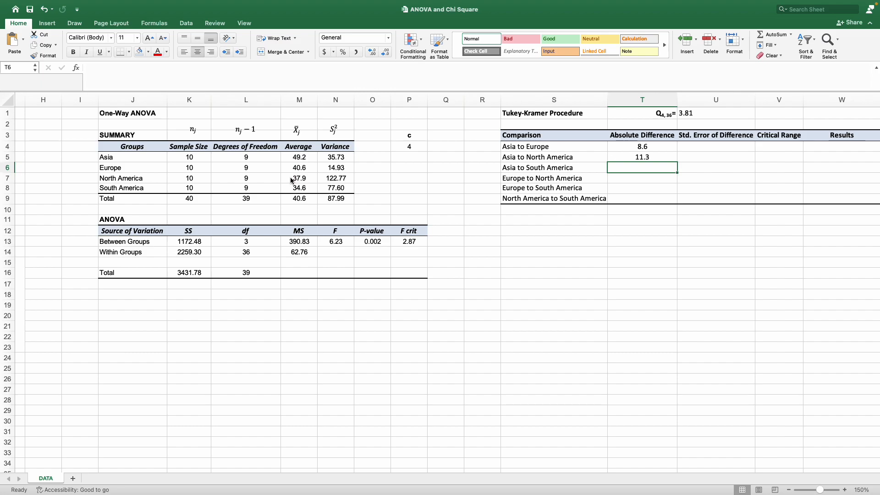
# Compute the Asia to South America absolute difference in T6 with =ABS(M5-M8).
pyautogui.write('=ABS(')
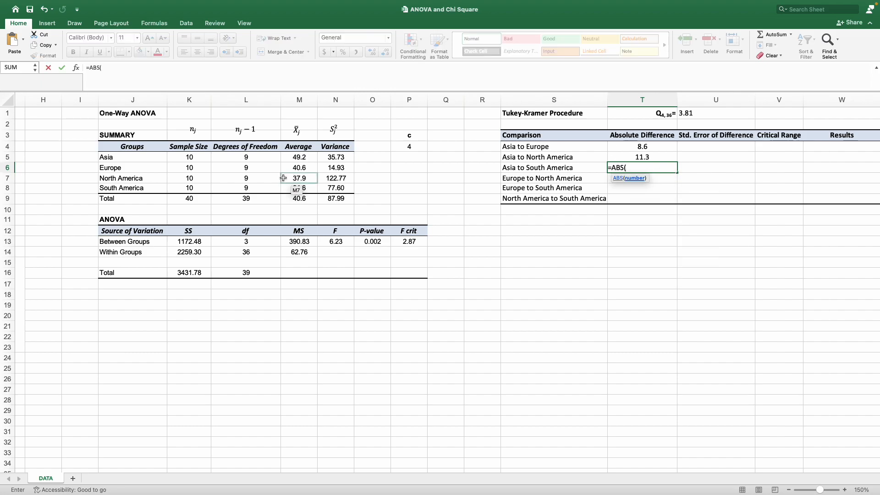
pyautogui.click(290, 160)
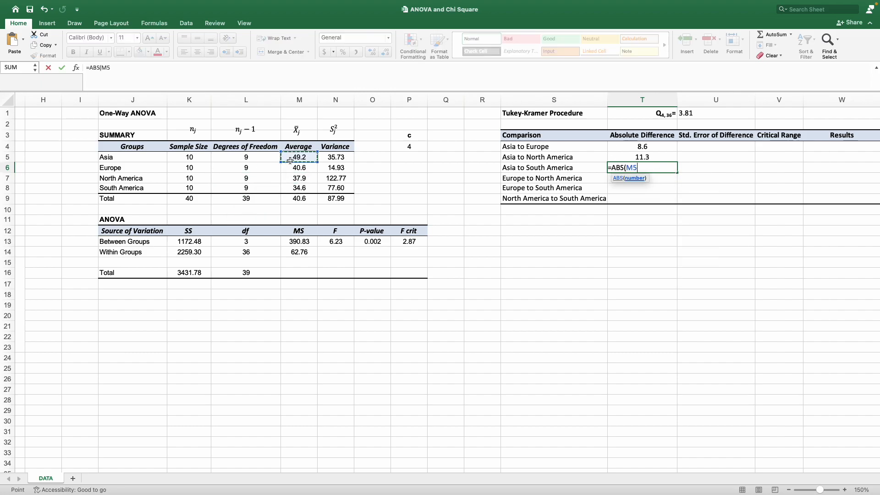
pyautogui.write('-')
pyautogui.click(290, 190)
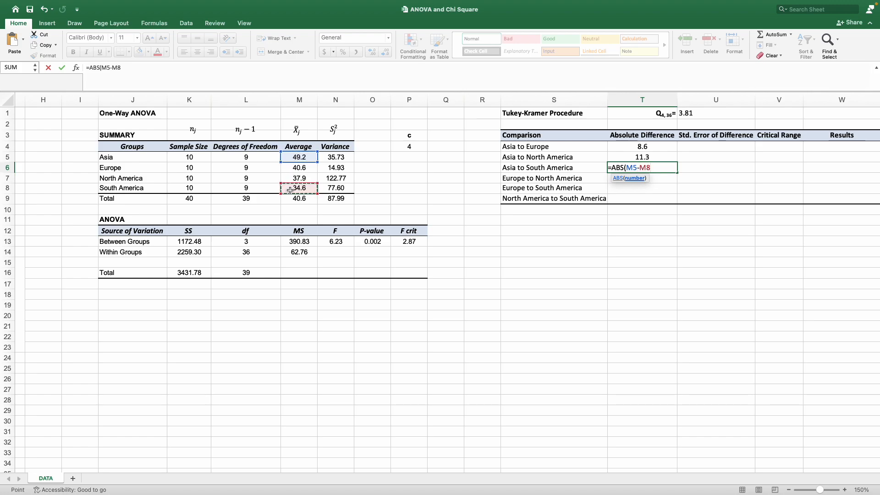
pyautogui.write(')')
pyautogui.press('Return')
# Compute the Europe to North America absolute difference in T7 with =ABS(M6-M7).
pyautogui.write('=ABS(')
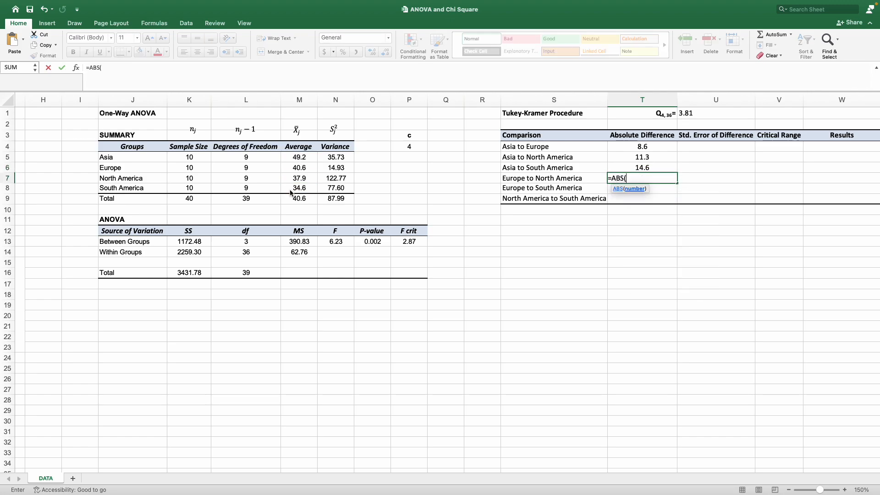
pyautogui.click(299, 167)
pyautogui.write('-')
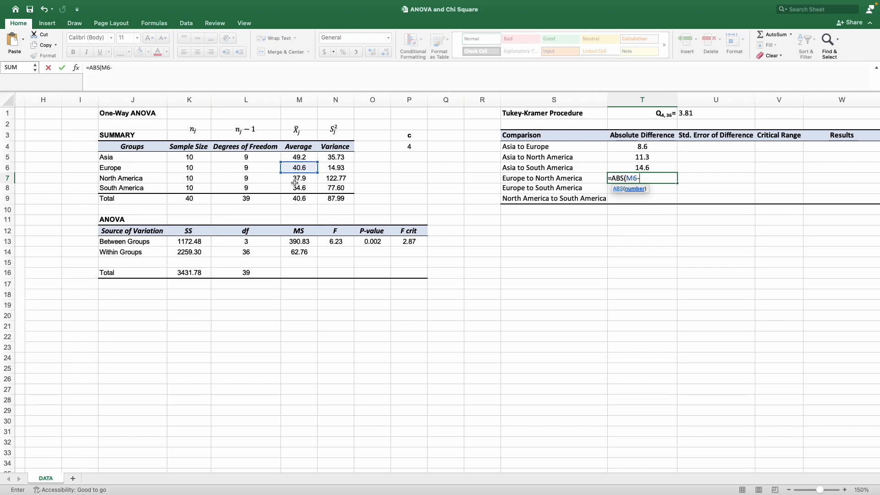
pyautogui.click(297, 179)
pyautogui.write(')')
pyautogui.press('Return')
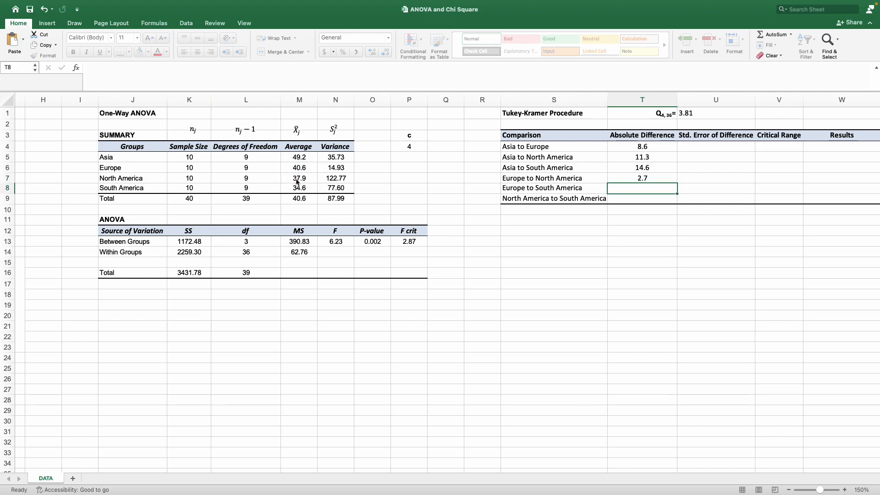
# Compute the Europe to South America absolute difference in T8 with =ABS(M6-M8).
pyautogui.write('=ABS(')
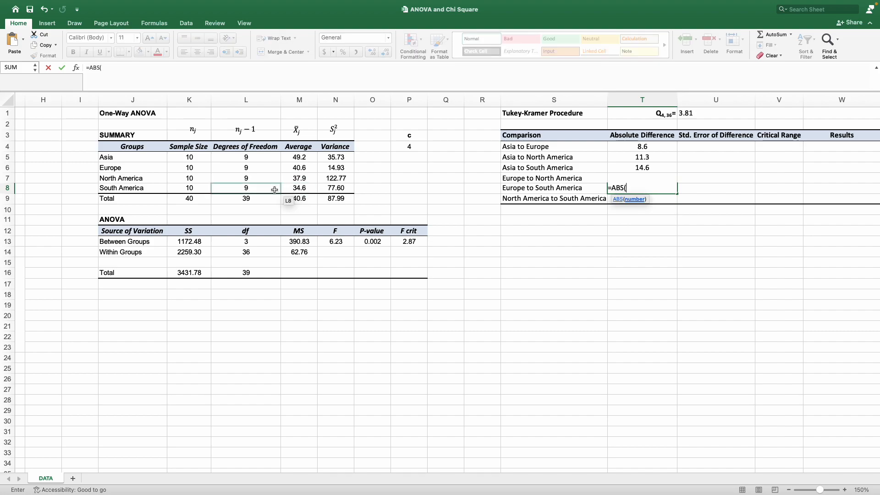
pyautogui.click(299, 169)
pyautogui.write('-')
pyautogui.click(301, 188)
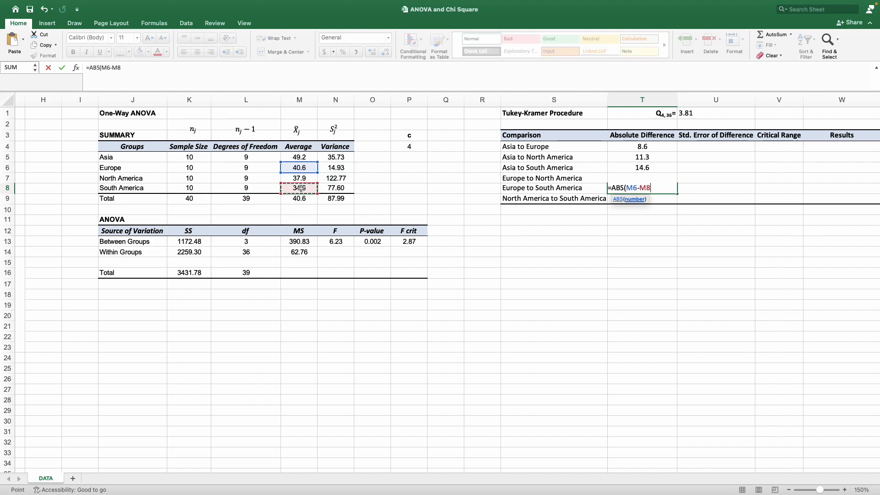
pyautogui.write(')')
pyautogui.press('Return')
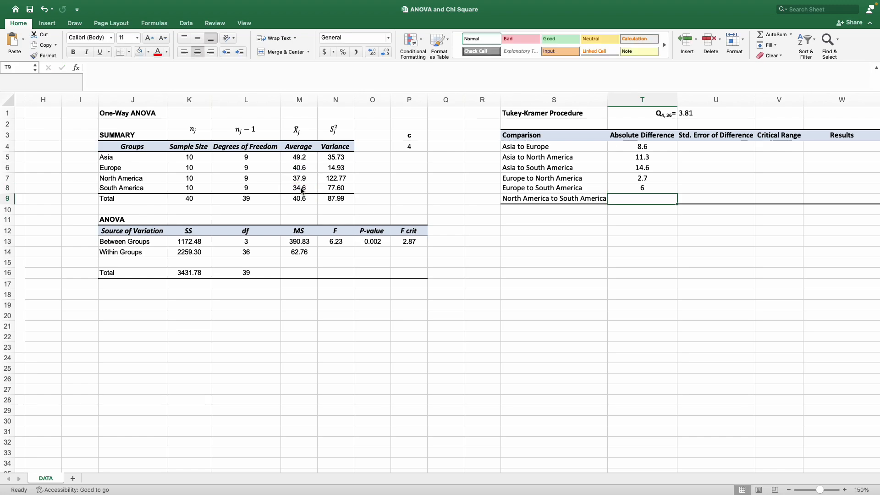
# Compute the North America to South America absolute difference in T9 with =ABS(M7-M8).
pyautogui.write('=ABS(')
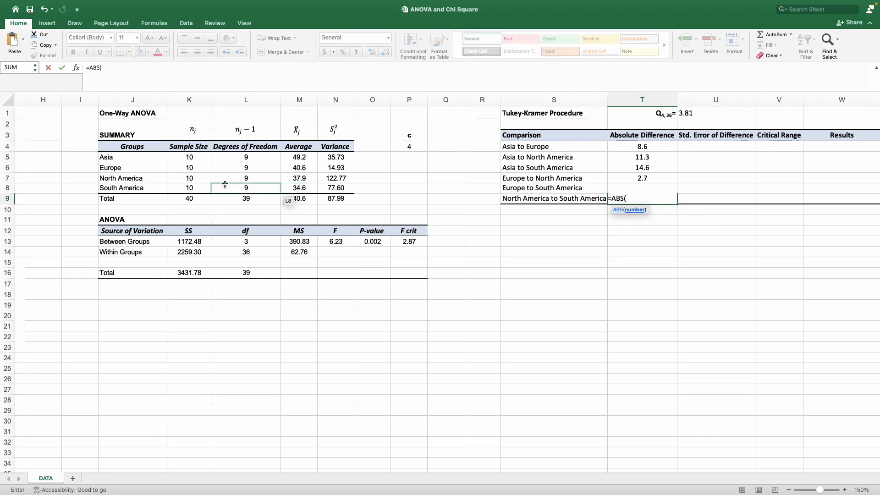
pyautogui.click(300, 178)
pyautogui.write('-')
pyautogui.click(308, 187)
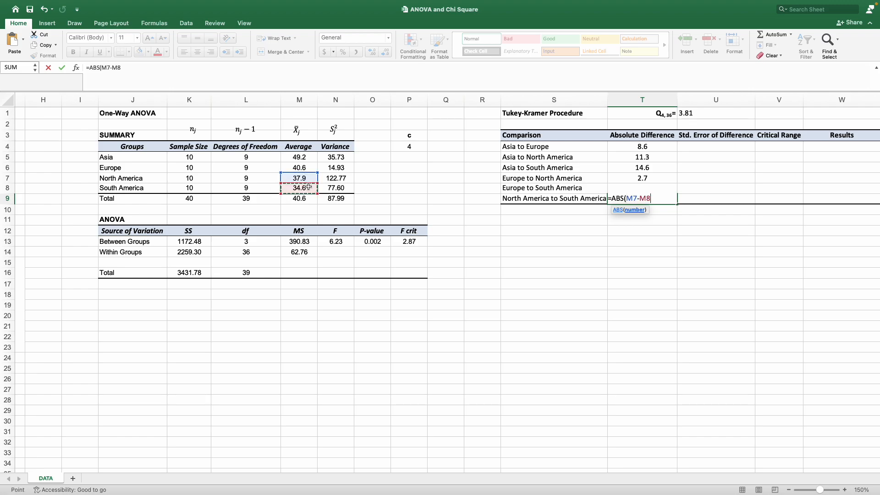
pyautogui.write(')')
pyautogui.press('Return')
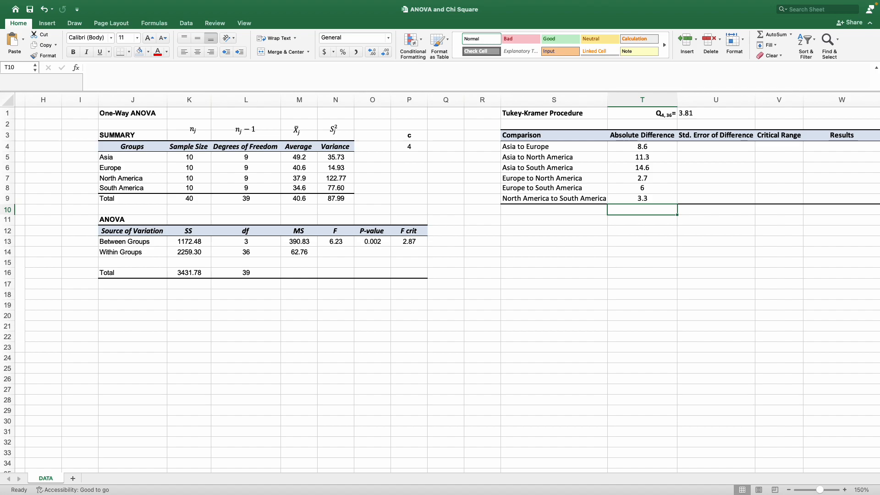
pyautogui.press('F2')
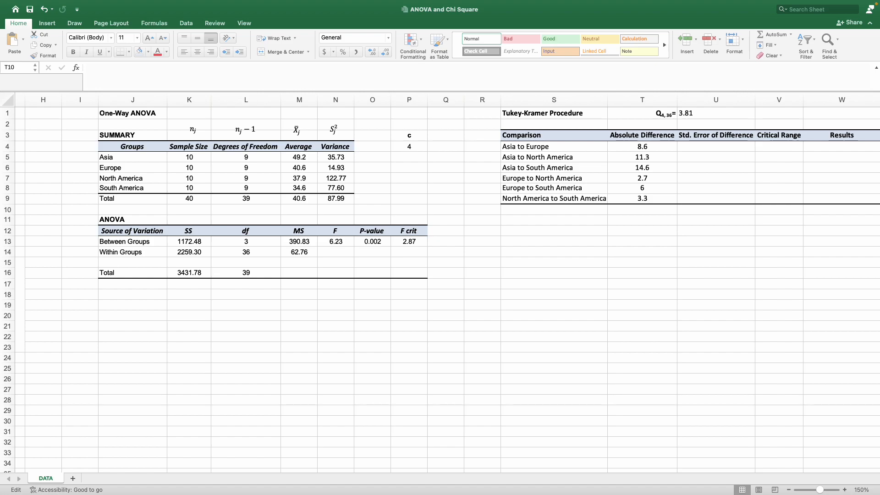
pyautogui.press('Escape')
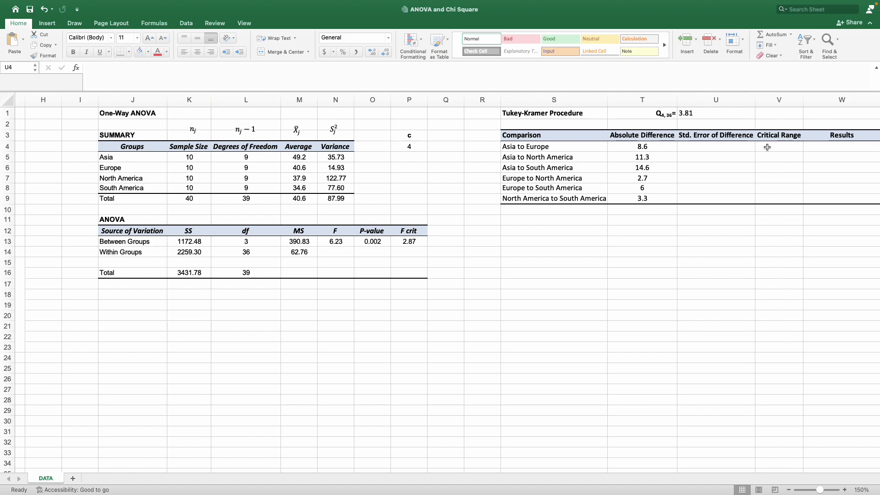
# Enter the expression =($M$14/2) * ((1/10)+(1/10)) in U4 using the within-groups MS.
pyautogui.click(687, 146)
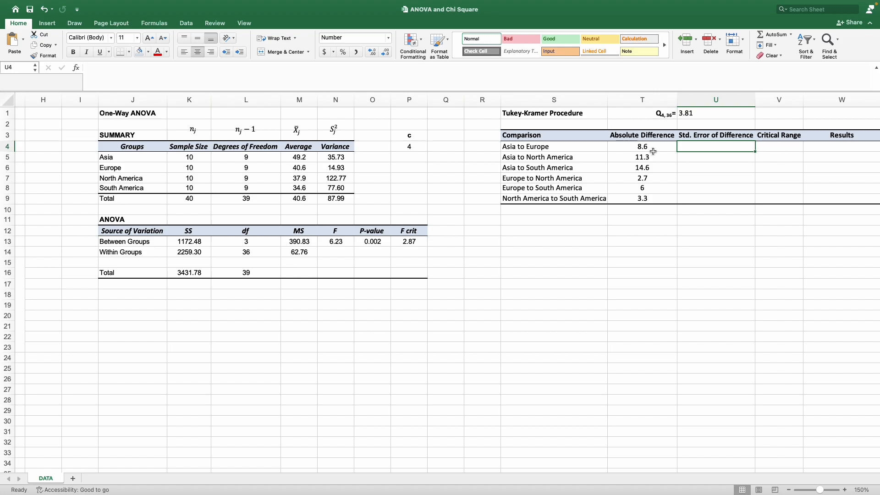
pyautogui.write('=')
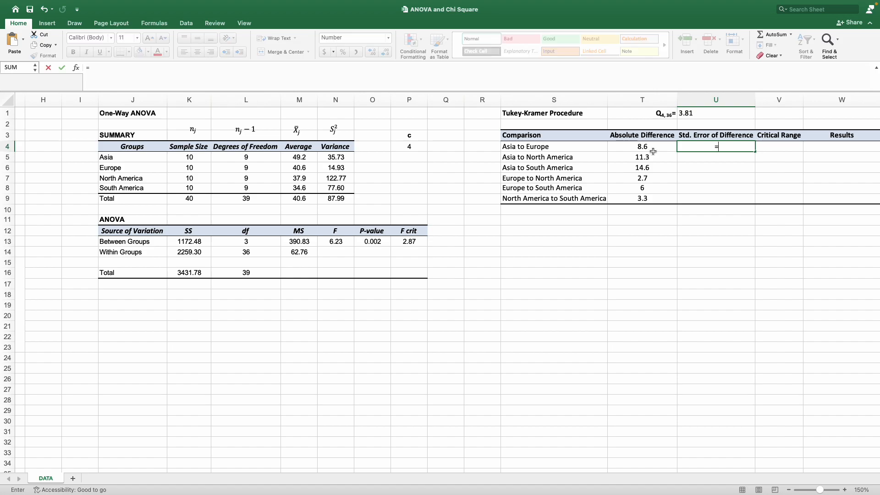
pyautogui.click(313, 252)
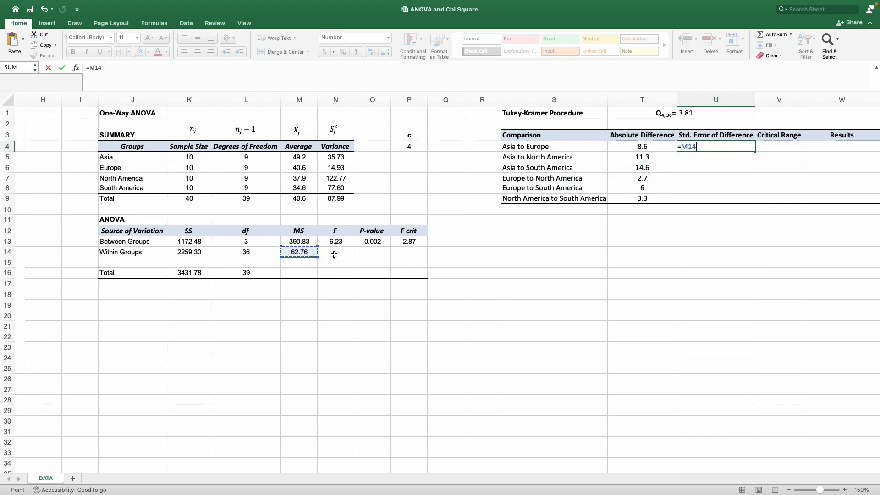
pyautogui.click(88, 68)
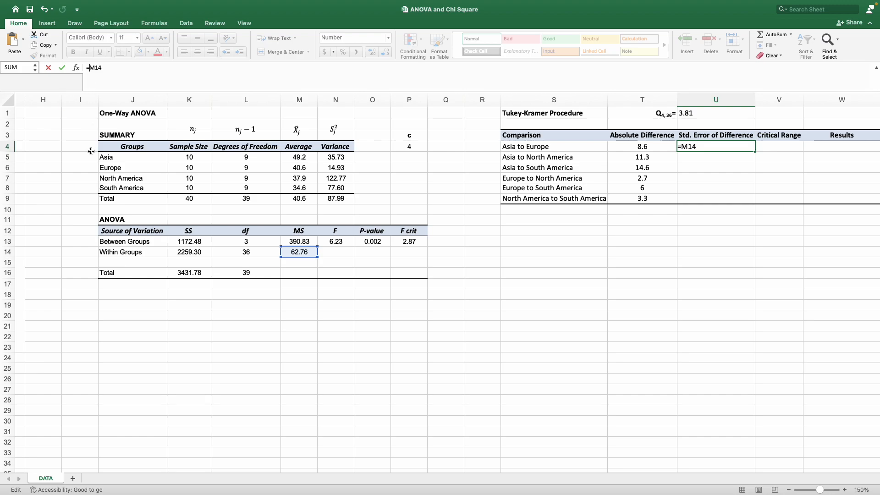
pyautogui.write('$M$14/2')
pyautogui.press('Left')
pyautogui.press('Left')
pyautogui.write('(')
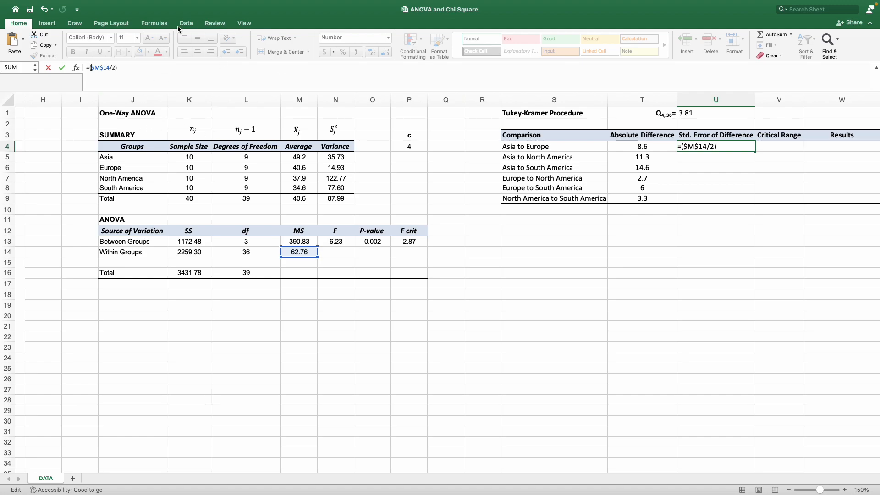
pyautogui.click(172, 72)
pyautogui.write('* (1/10')
pyautogui.write(')+1/10')
pyautogui.write(')')
pyautogui.write('(')
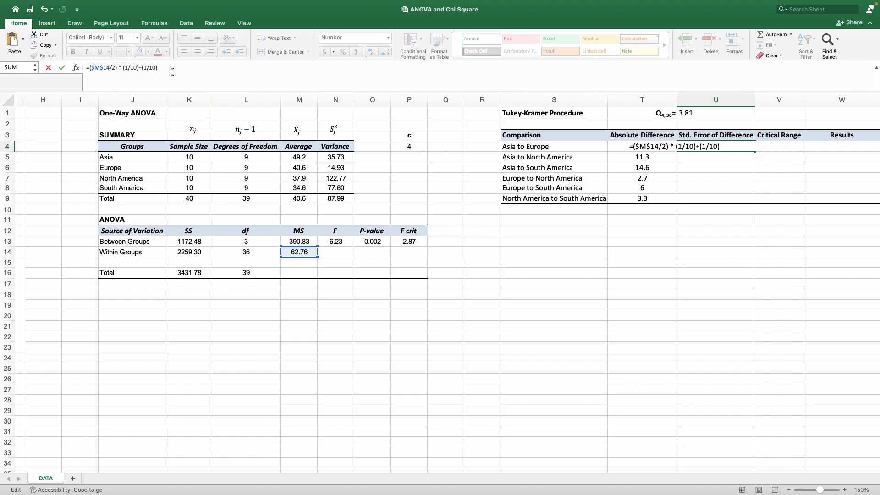
pyautogui.write('(')
pyautogui.click(182, 74)
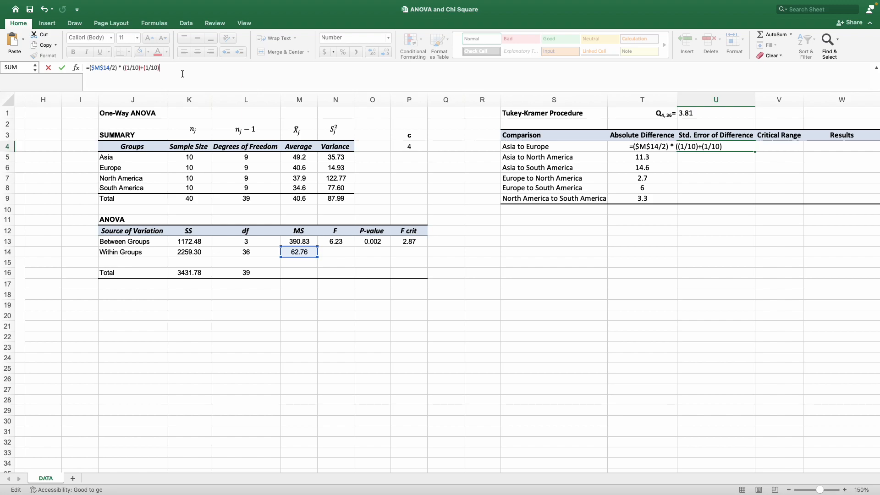
pyautogui.write(')')
# Wrap the U4 expression in SQRT to finish the standard error of difference formula.
pyautogui.click(90, 68)
pyautogui.write('SQRT')
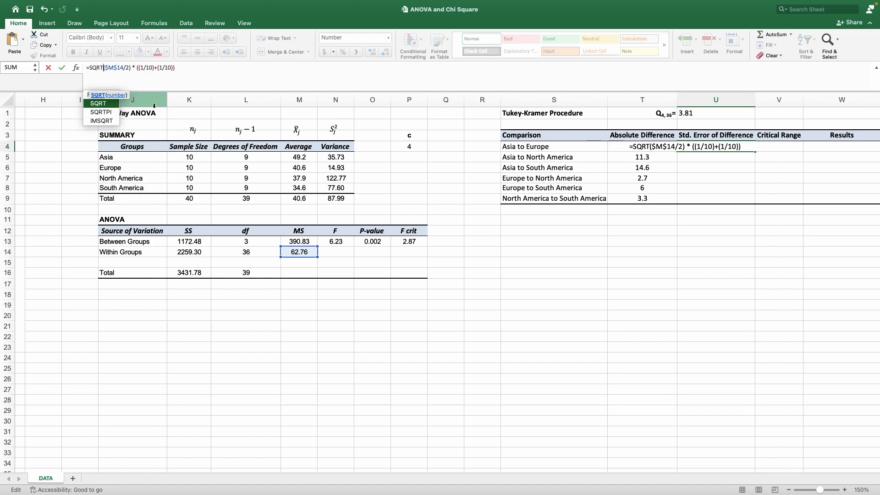
pyautogui.write('(')
pyautogui.click(204, 73)
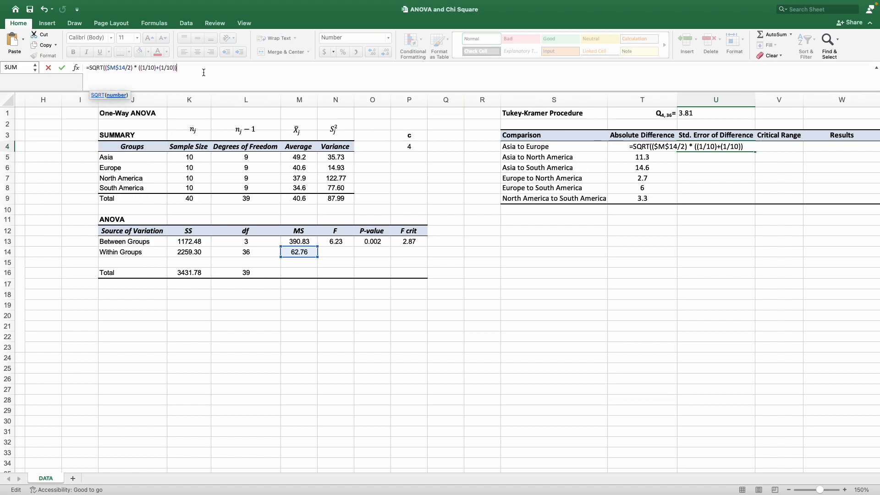
pyautogui.write(')')
pyautogui.press('Return')
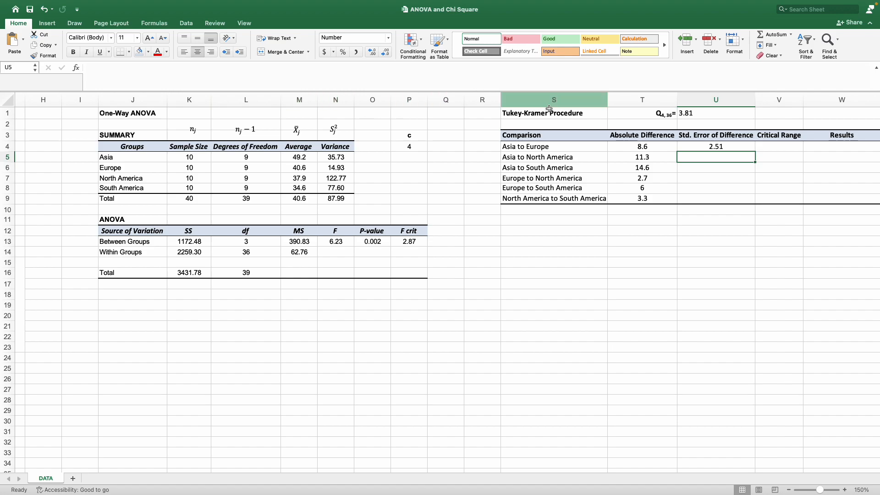
# Fill the U4 standard error formula down to U9 without formatting.
pyautogui.click(732, 147)
pyautogui.moveTo(755, 151); pyautogui.dragTo(743, 207)
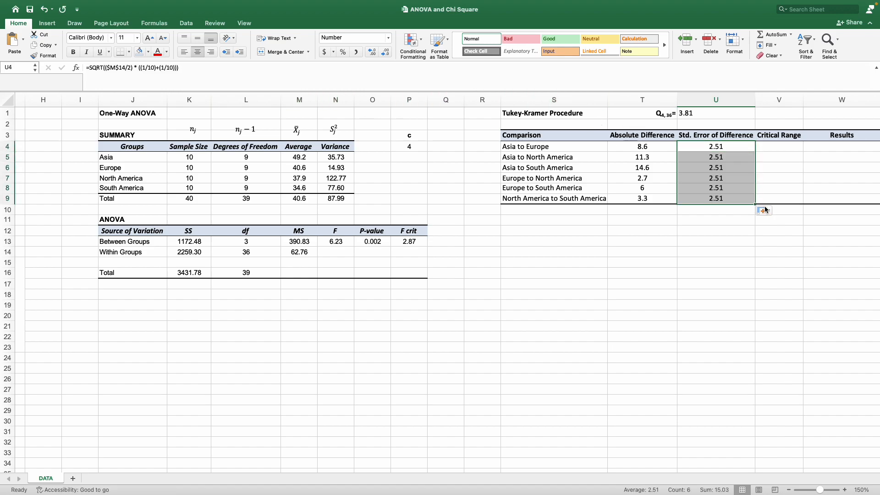
pyautogui.click(764, 210)
pyautogui.click(774, 243)
# Compute the critical range in V4 as the standard error times Q with =U4*U1.
pyautogui.click(768, 145)
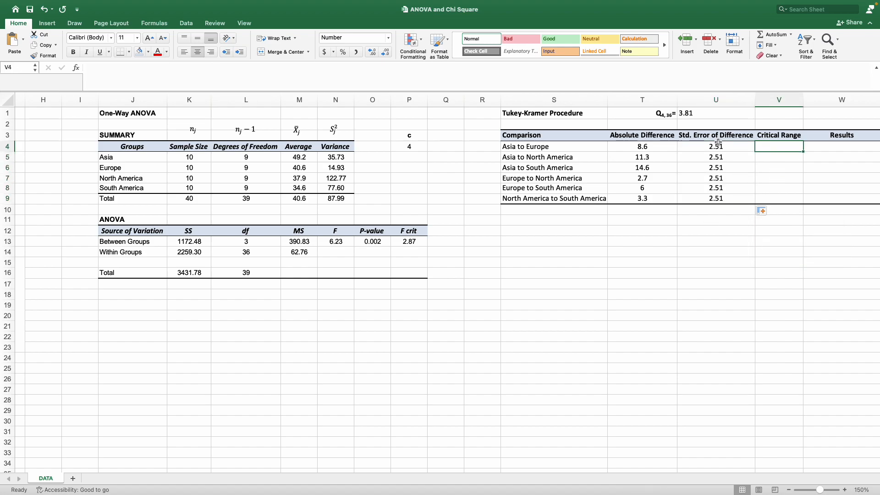
pyautogui.moveTo(718, 144); pyautogui.dragTo(715, 197)
pyautogui.click(693, 113)
pyautogui.click(774, 150)
pyautogui.write('=')
pyautogui.click(742, 147)
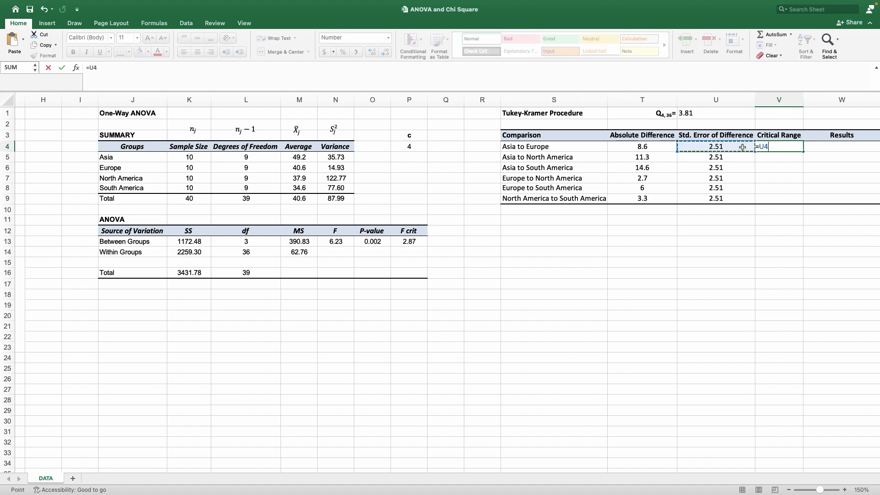
pyautogui.write('*')
pyautogui.click(723, 112)
pyautogui.press('Return')
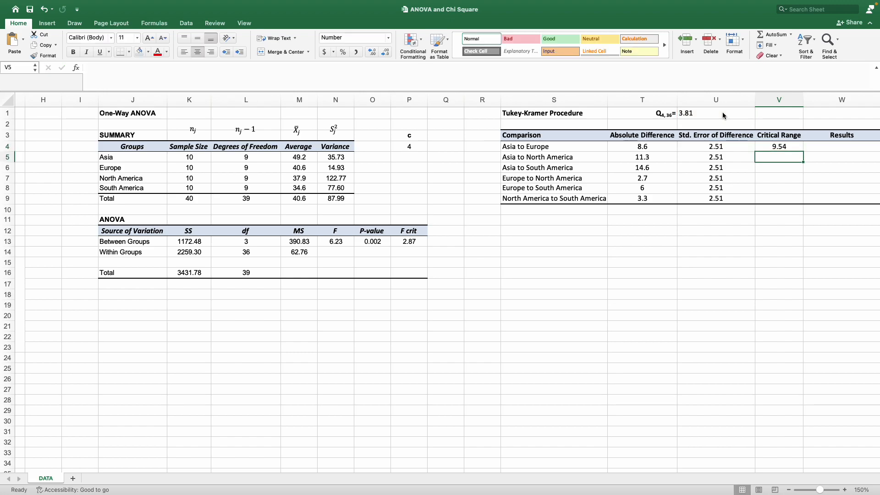
# Fill the V4 critical range formula down to V9 without formatting.
pyautogui.click(798, 147)
pyautogui.moveTo(802, 151); pyautogui.dragTo(796, 201)
pyautogui.click(811, 210)
pyautogui.click(815, 238)
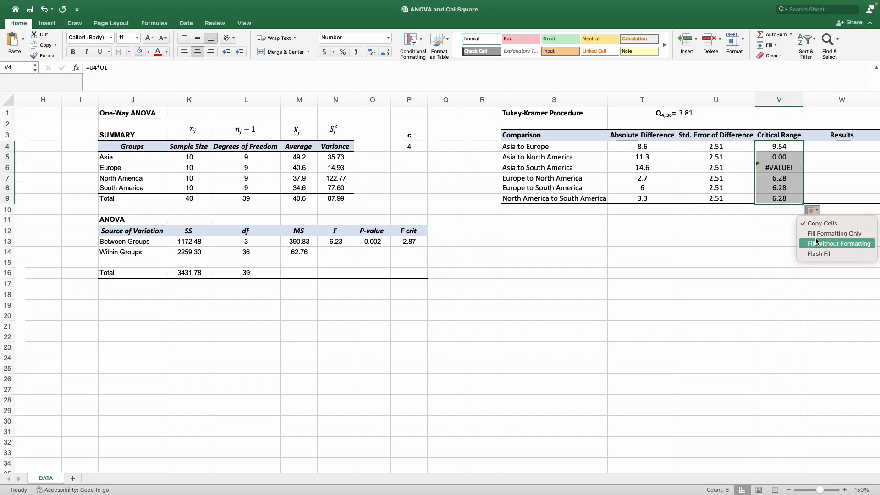
# Make the Q reference absolute in V4 so the formula reads =U4*$U$1.
pyautogui.click(777, 148)
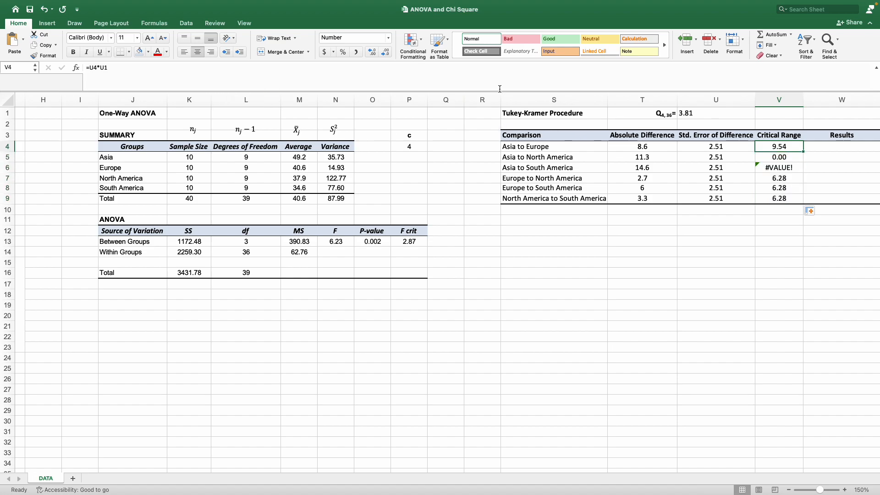
pyautogui.click(100, 67)
pyautogui.write('$')
pyautogui.press('Right')
pyautogui.write('$')
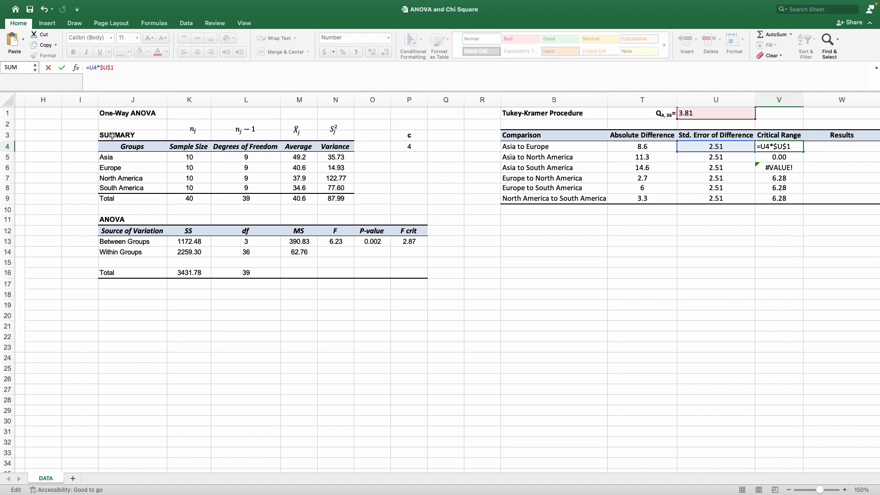
pyautogui.press('Return')
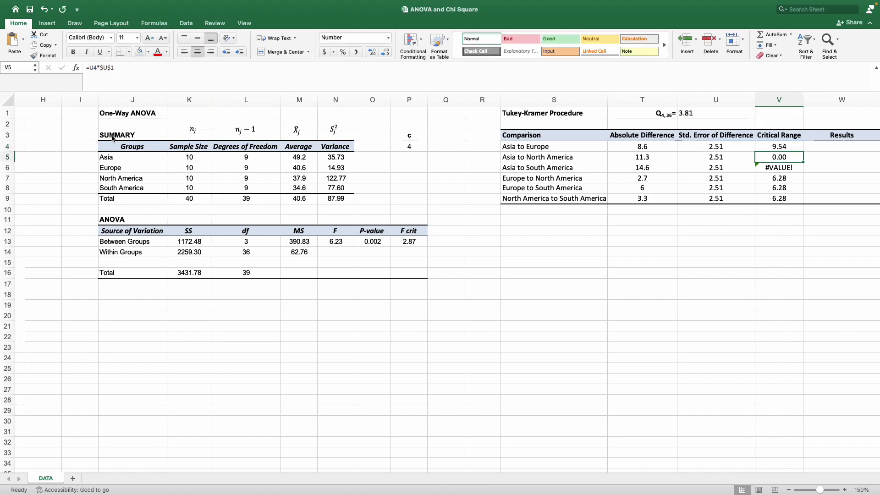
# Refill the corrected V4 critical range formula down to V9 without formatting.
pyautogui.click(779, 148)
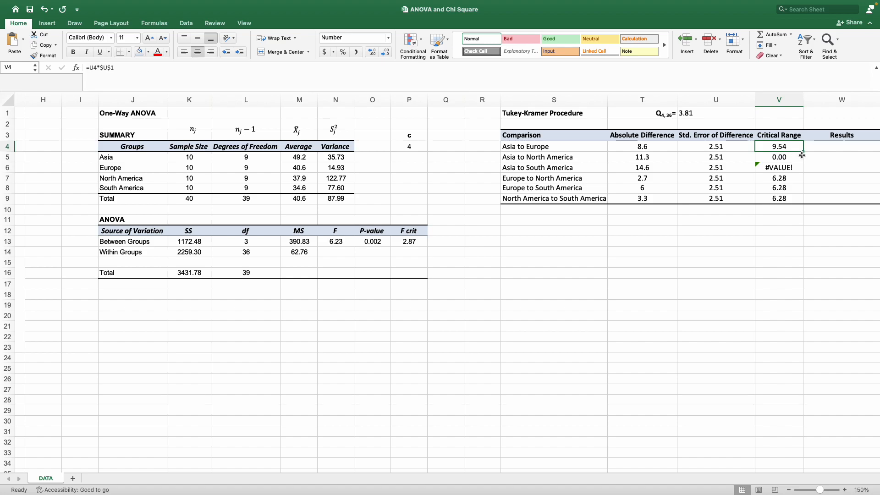
pyautogui.moveTo(803, 151); pyautogui.dragTo(798, 202)
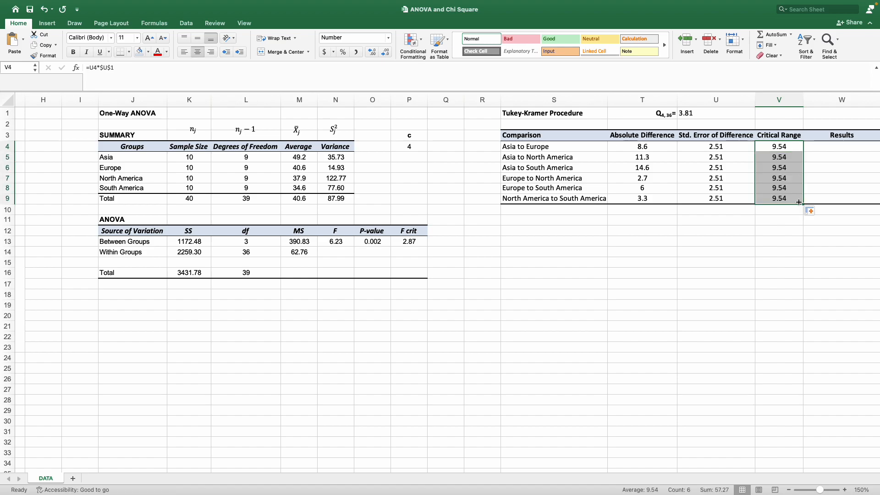
pyautogui.click(811, 211)
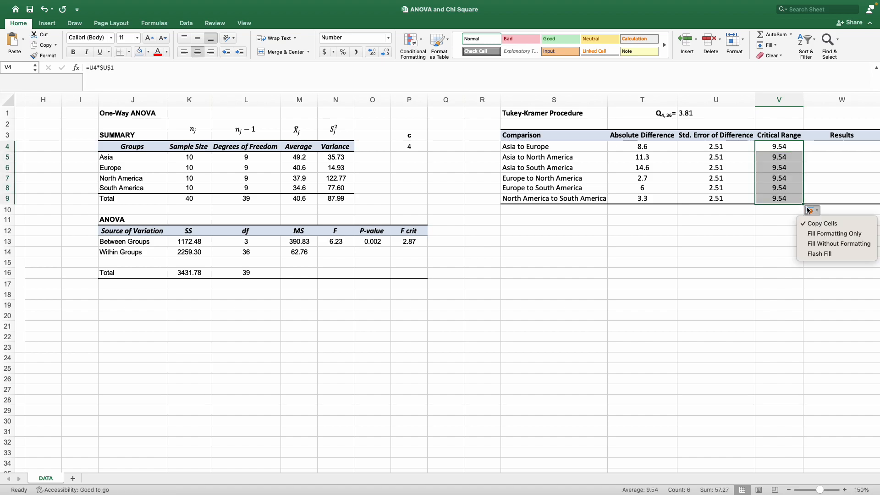
pyautogui.click(814, 243)
# Enter in W4 =IF(T4-V4>0,"Means are different","Means are not different") to judge the Asia to Europe comparison.
pyautogui.click(820, 149)
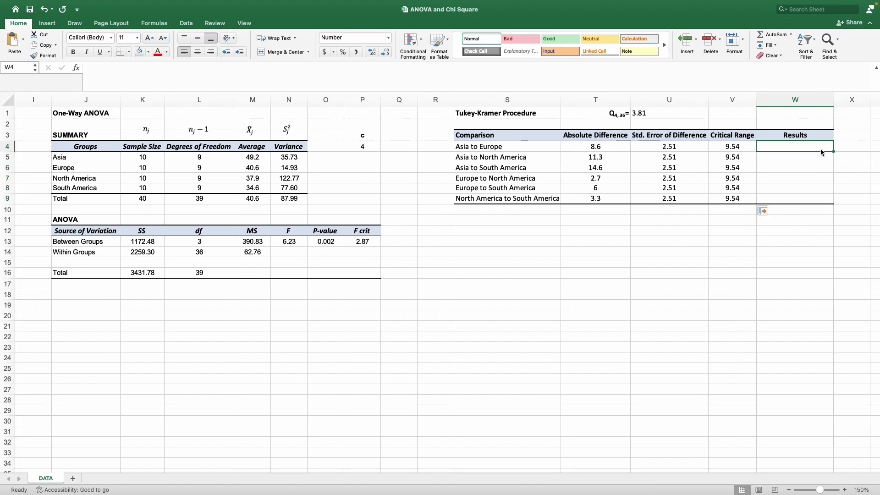
pyautogui.moveTo(594, 138); pyautogui.dragTo(596, 198)
pyautogui.moveTo(724, 138); pyautogui.dragTo(729, 202)
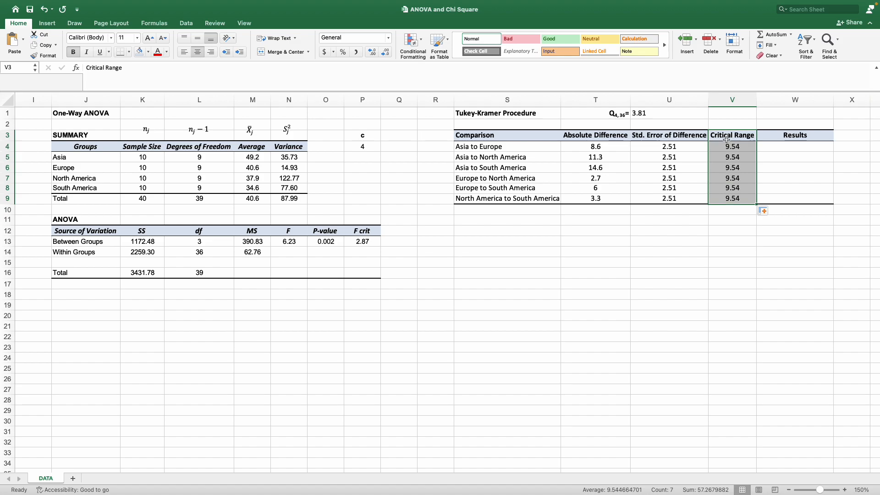
pyautogui.click(787, 145)
pyautogui.write('=IF(')
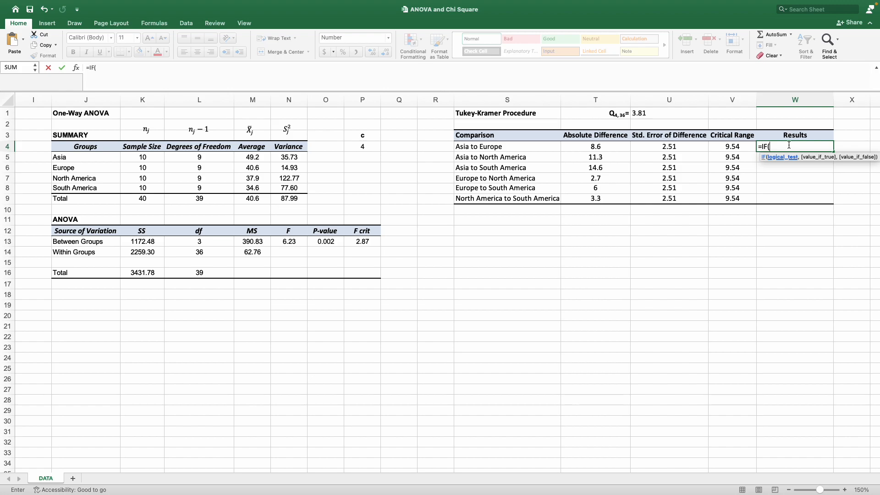
pyautogui.click(612, 147)
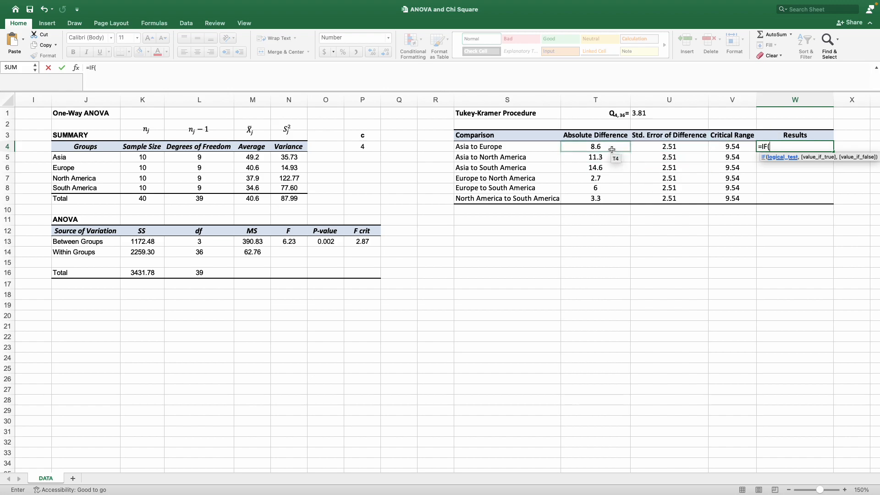
pyautogui.write('-')
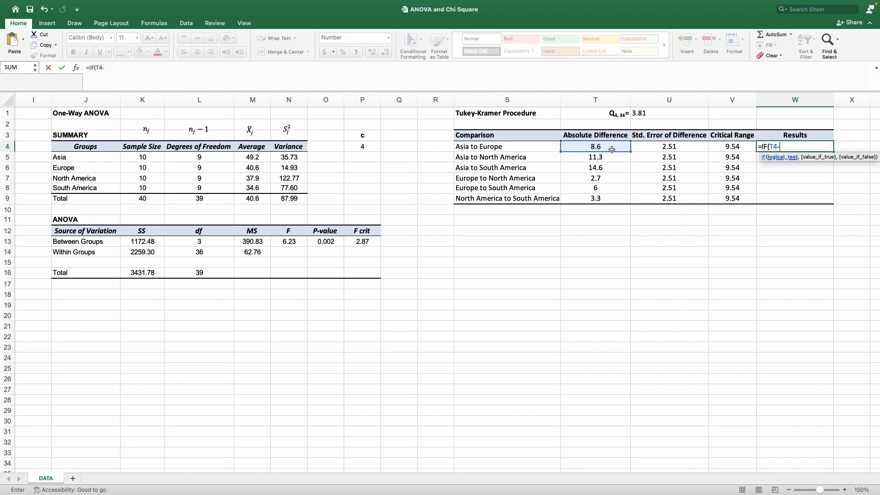
pyautogui.click(712, 148)
pyautogui.write('>0,')
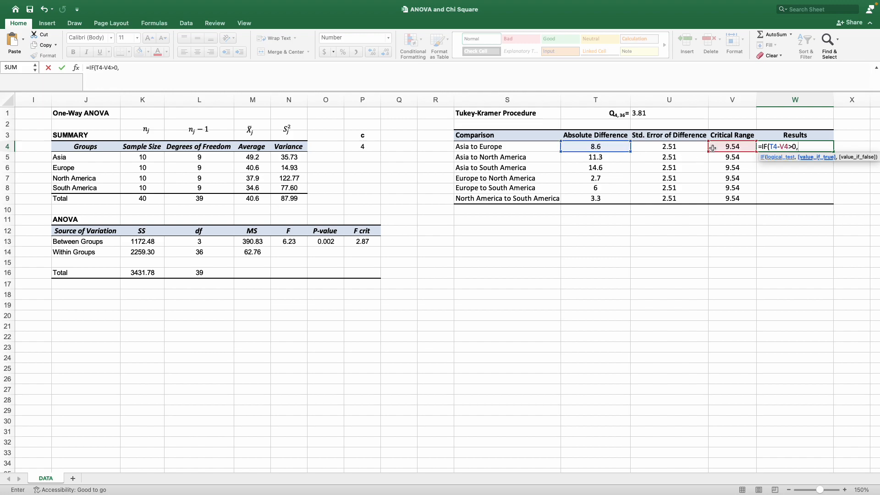
pyautogui.write('"Means are different",')
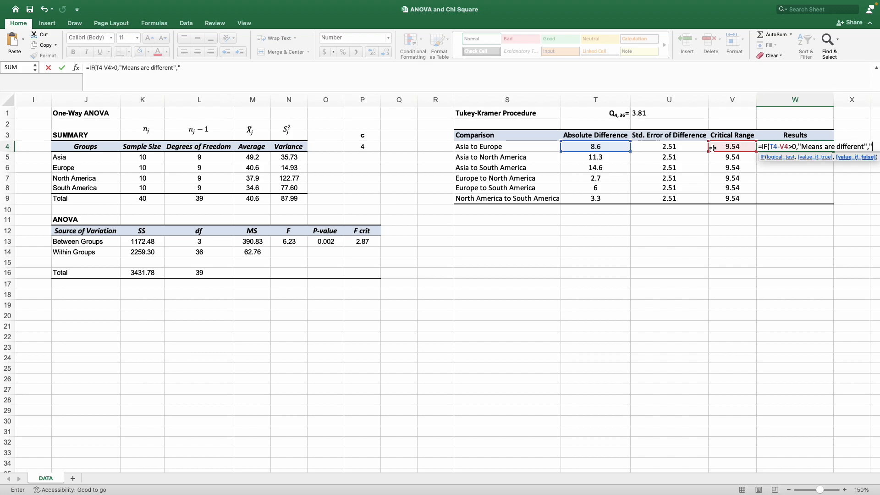
pyautogui.write('eas')
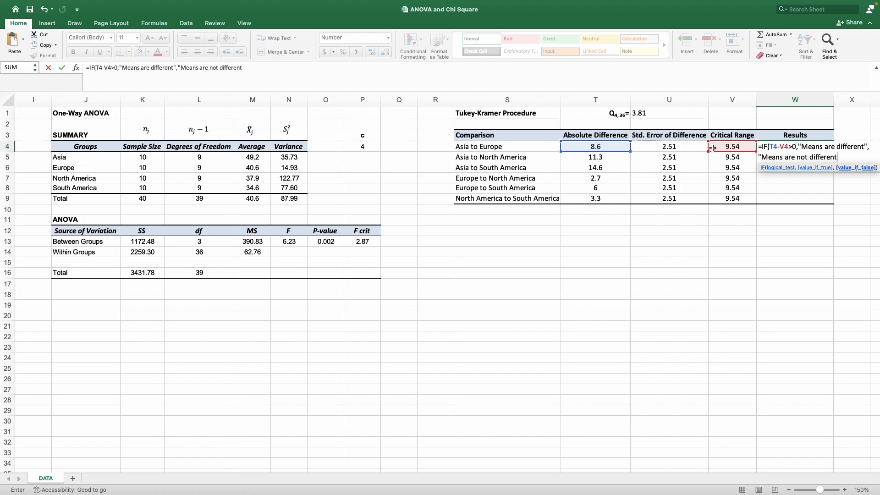
pyautogui.press('Return')
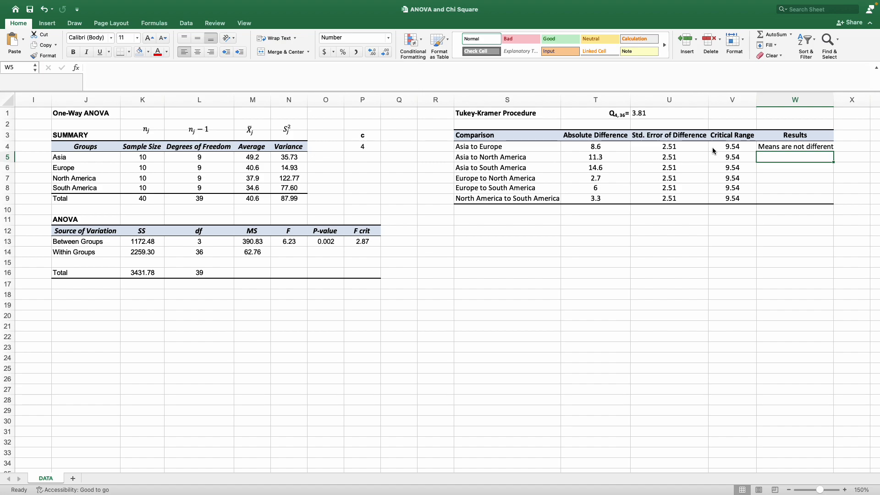
# Fill the W4 results formula down to W9 without formatting.
pyautogui.click(776, 149)
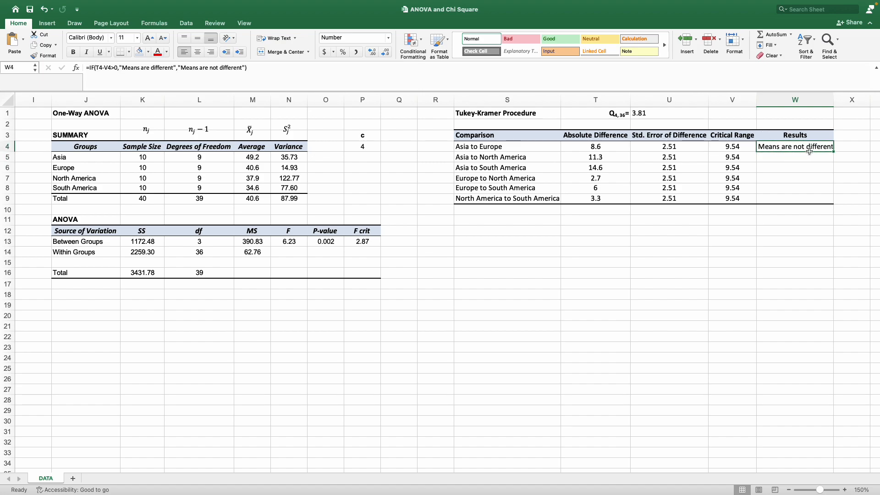
pyautogui.moveTo(834, 151); pyautogui.dragTo(835, 204)
pyautogui.click(840, 210)
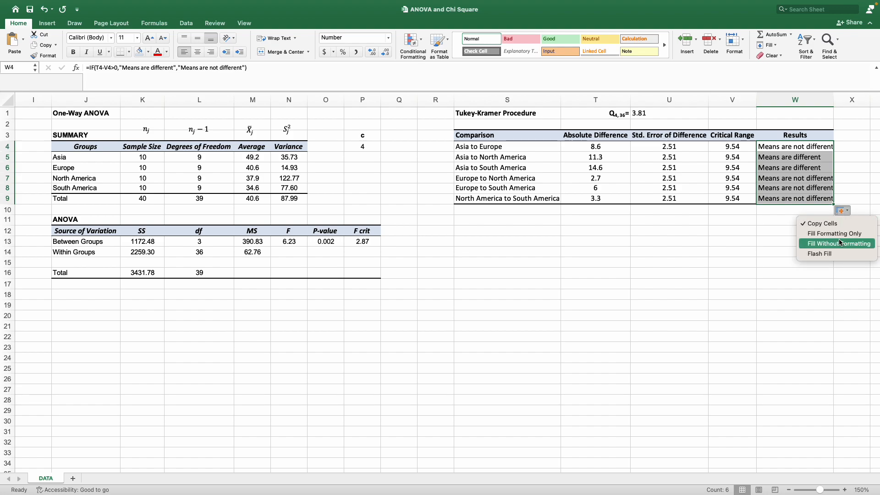
pyautogui.click(795, 243)
# Highlight the Asia to North America and Asia to South America comparison rows in yellow.
pyautogui.moveTo(781, 157); pyautogui.dragTo(533, 164)
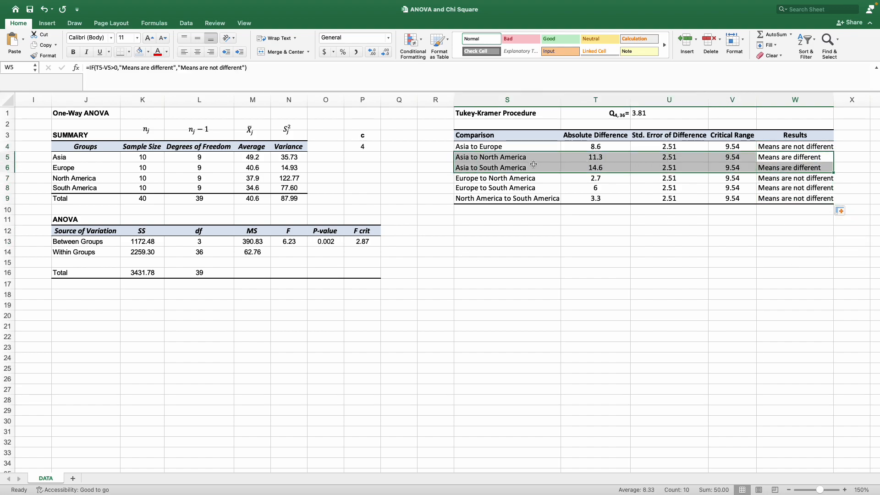
pyautogui.click(149, 52)
pyautogui.click(167, 157)
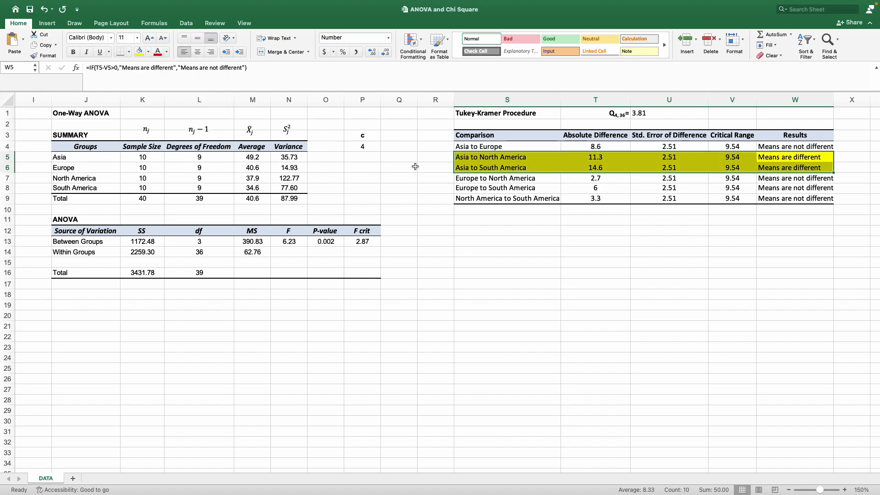
pyautogui.click(507, 208)
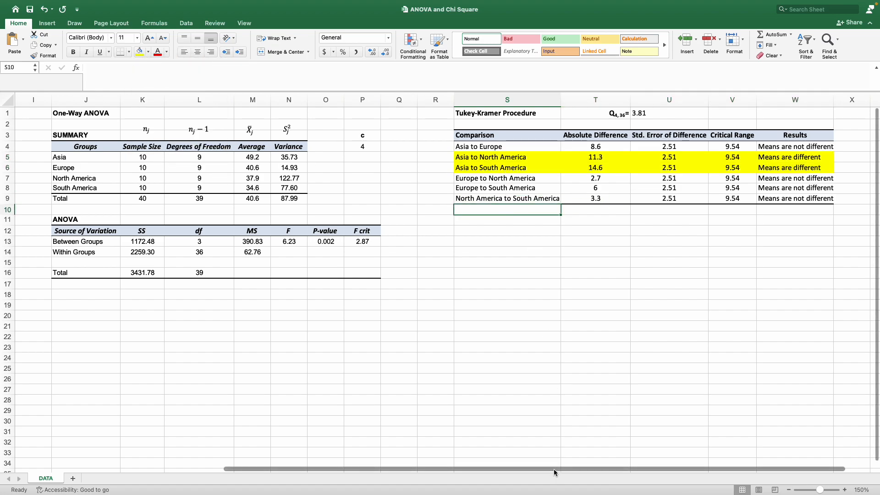
# Examine the absolute differences, critical ranges and results of the compared continent pairs.
pyautogui.moveTo(552, 469); pyautogui.dragTo(585, 458)
pyautogui.moveTo(608, 158); pyautogui.dragTo(614, 170)
pyautogui.moveTo(719, 155); pyautogui.dragTo(721, 165)
pyautogui.moveTo(776, 147); pyautogui.dragTo(592, 188)
pyautogui.click(624, 214)
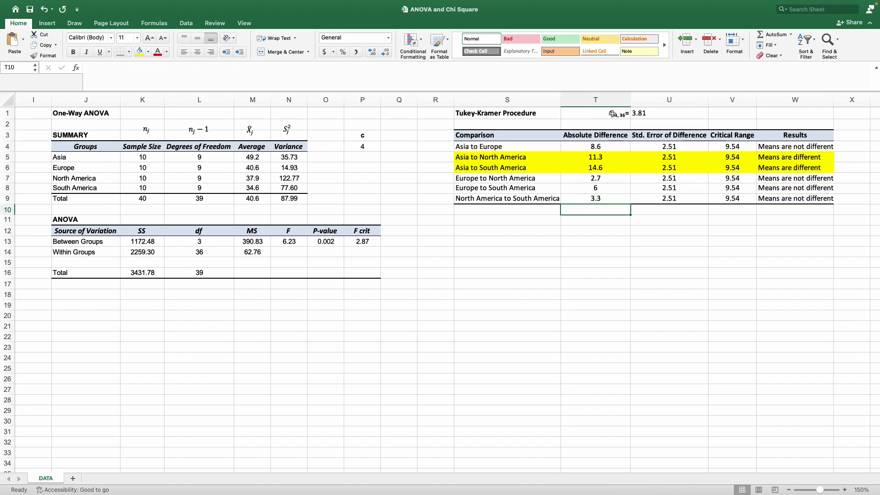
pyautogui.moveTo(596, 469); pyautogui.dragTo(249, 416)
pyautogui.scroll(-3, 249, 411)
pyautogui.scroll(3, 249, 410)
pyautogui.scroll(-5, 238, 389)
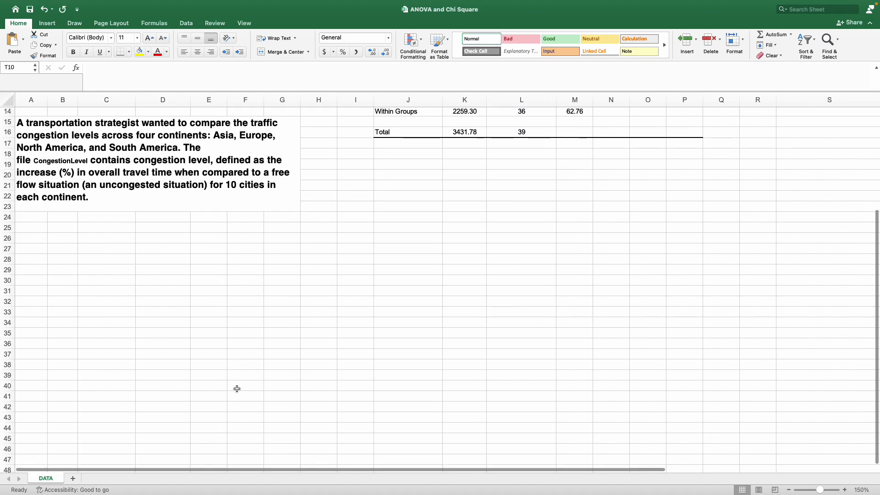
pyautogui.scroll(5, 235, 387)
pyautogui.scroll(1, 236, 386)
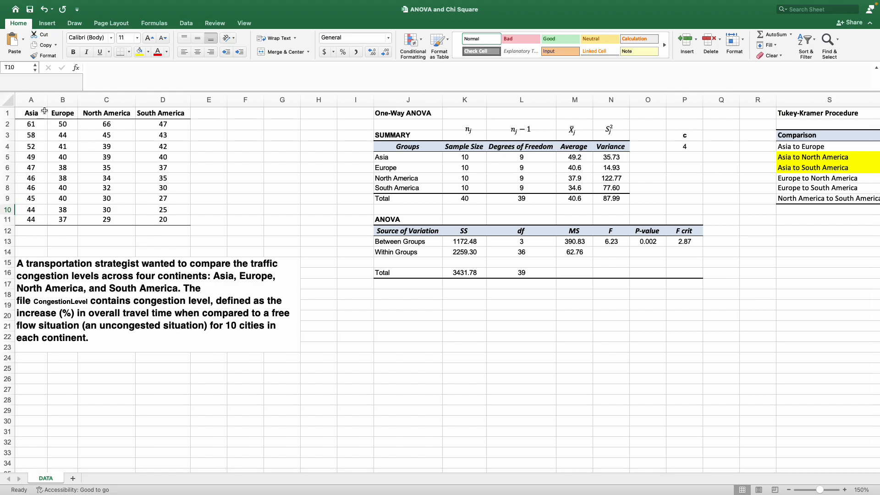
# Insert a box and whisker chart from the continent congestion data in A1:D11.
pyautogui.moveTo(35, 112); pyautogui.dragTo(175, 220)
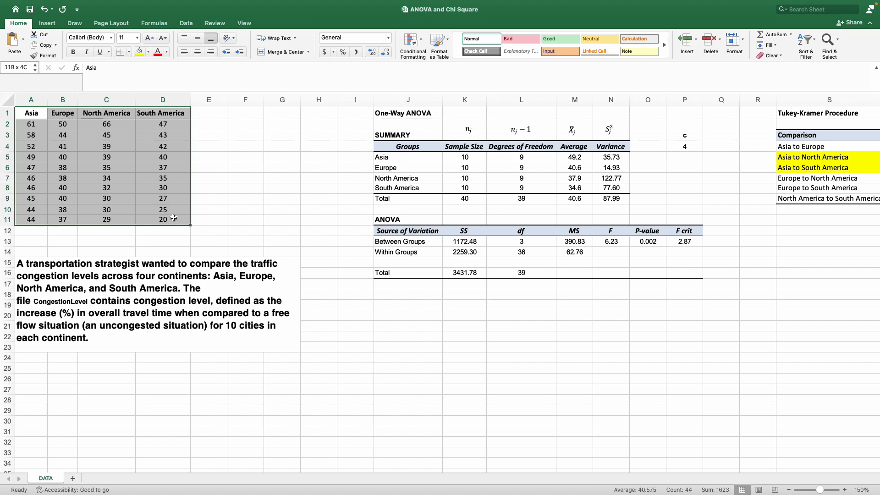
pyautogui.click(47, 24)
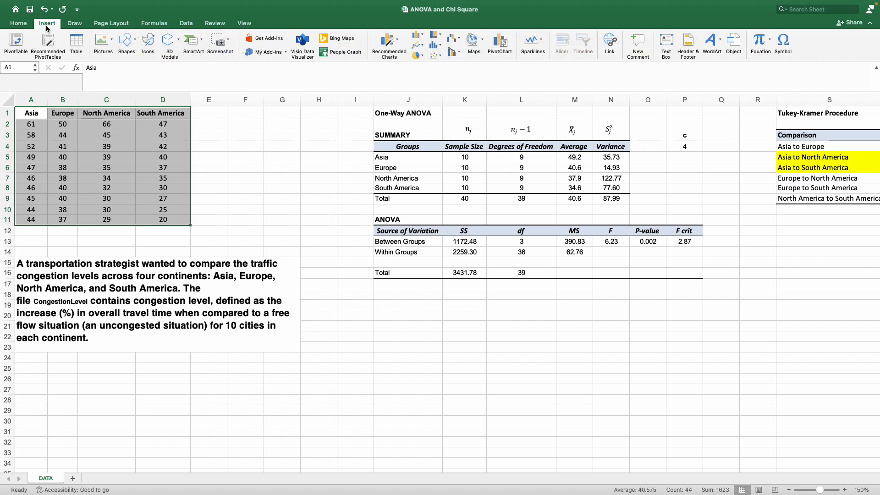
pyautogui.click(439, 46)
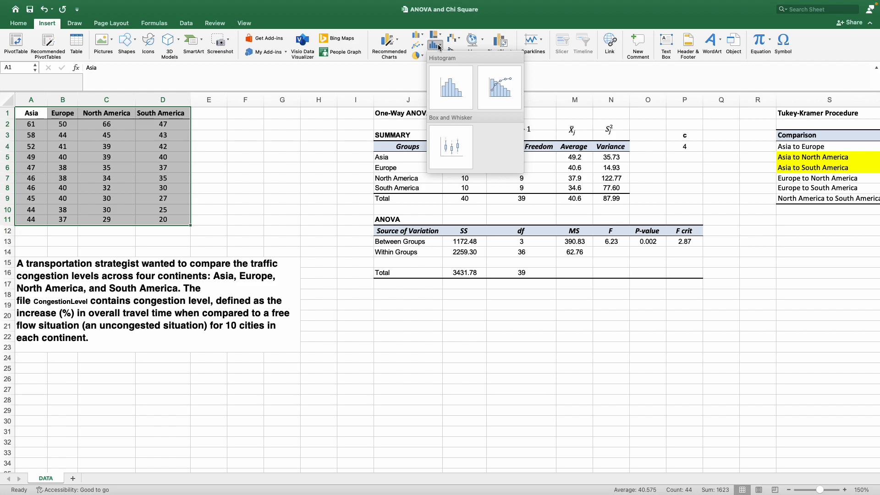
pyautogui.click(451, 148)
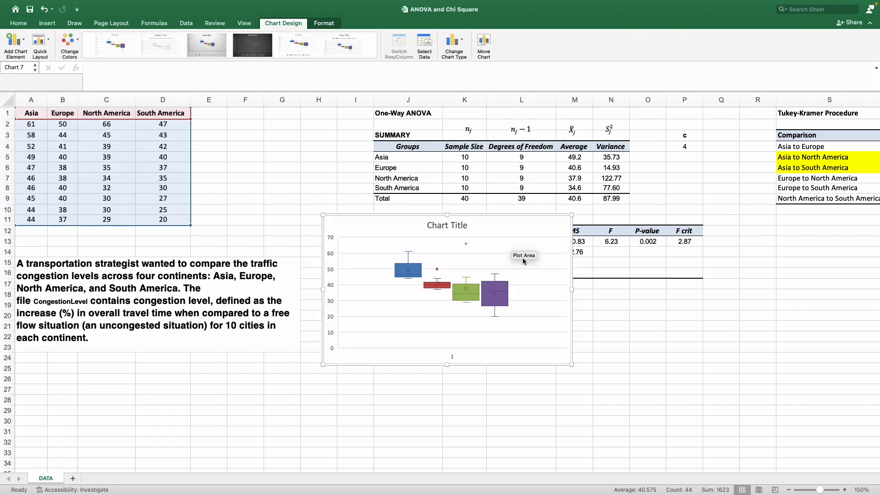
# Move the chart below the problem description and title it Traffic Congestion by Continent.
pyautogui.moveTo(503, 216); pyautogui.dragTo(206, 373)
pyautogui.scroll(-5, 311, 340)
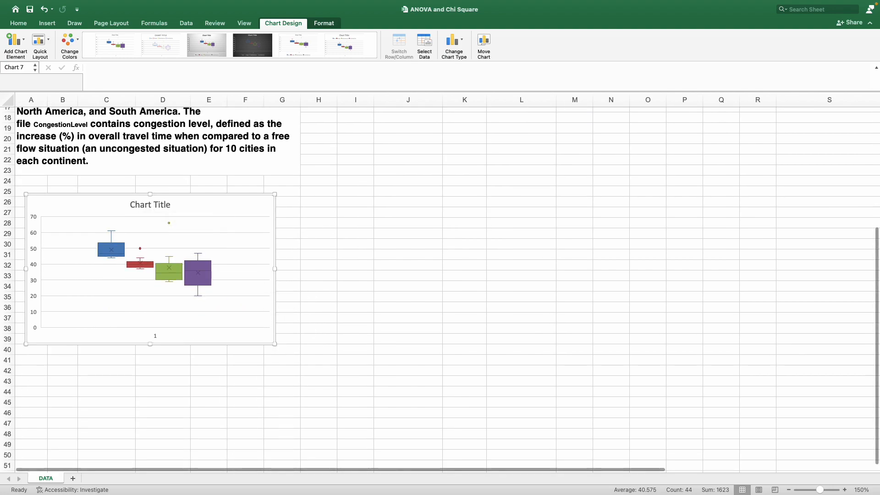
pyautogui.doubleClick(144, 205)
pyautogui.tripleClick(145, 205)
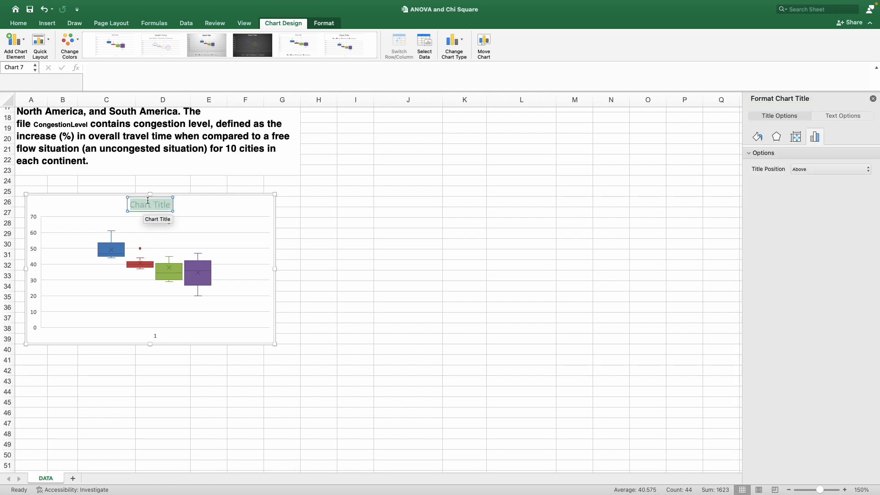
pyautogui.write('Traffic Congestion by')
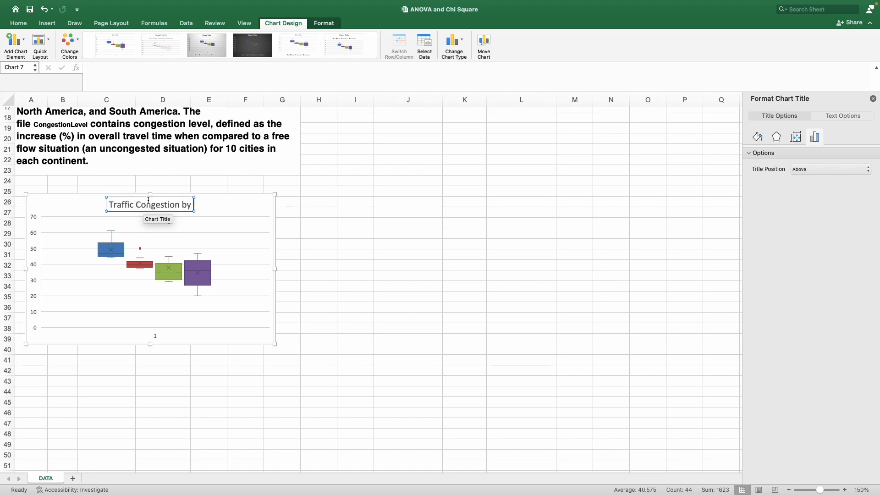
pyautogui.write(' Continent')
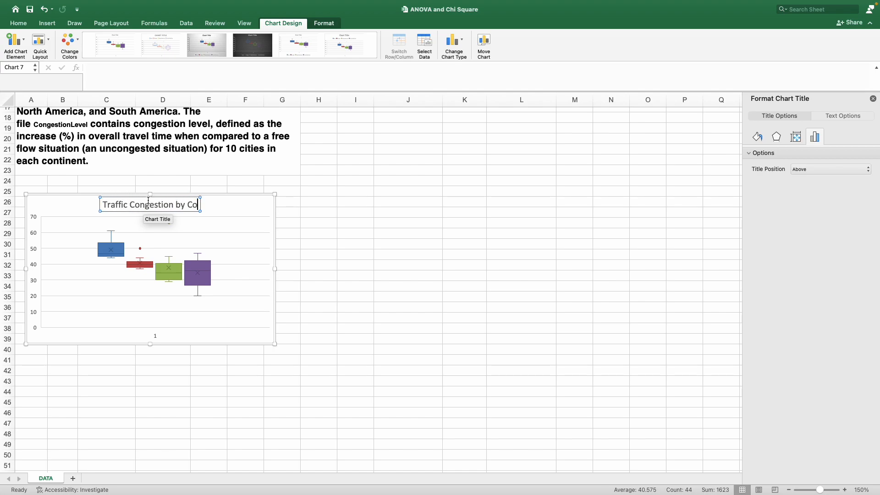
pyautogui.click(268, 207)
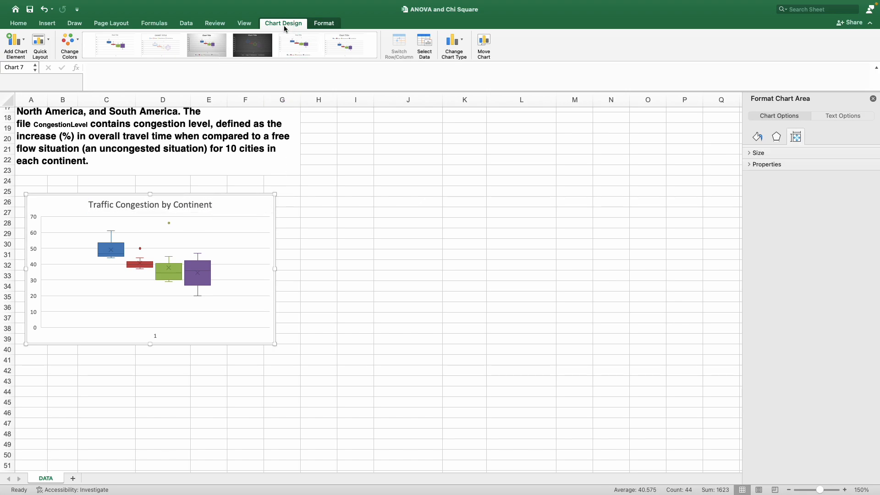
# Add a legend on the right of the chart and enlarge the chart slightly.
pyautogui.click(15, 44)
pyautogui.moveTo(22, 114)
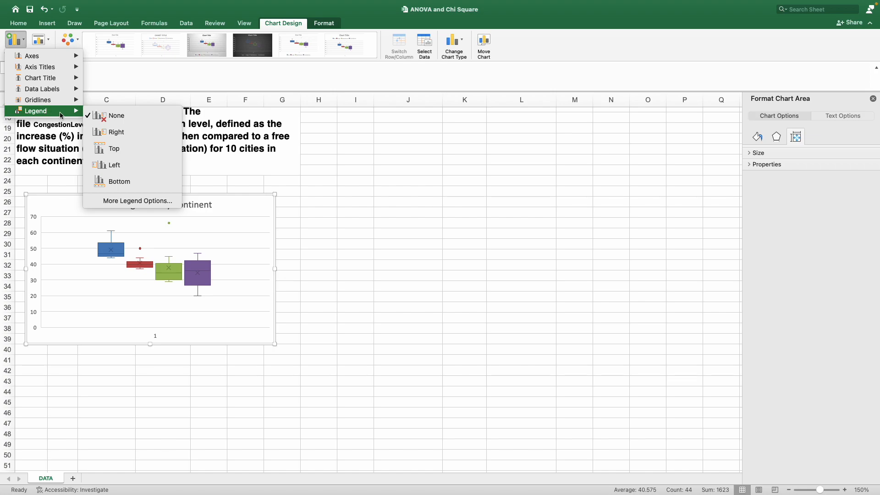
pyautogui.click(150, 131)
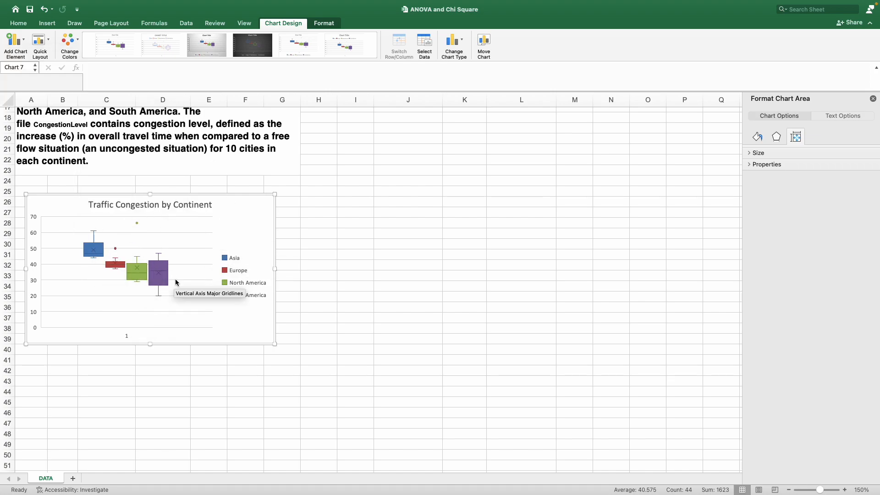
pyautogui.moveTo(275, 344); pyautogui.dragTo(305, 357)
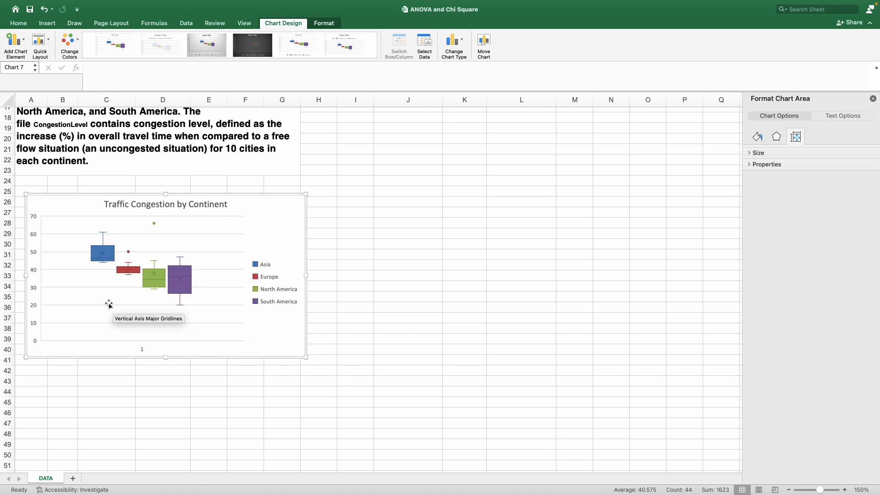
# Delete the chart's horizontal axis labels.
pyautogui.click(161, 352)
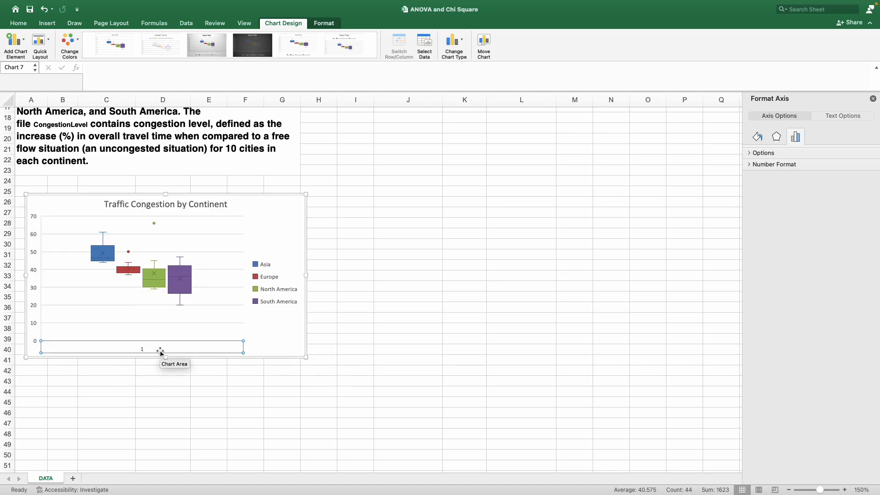
pyautogui.press('Delete')
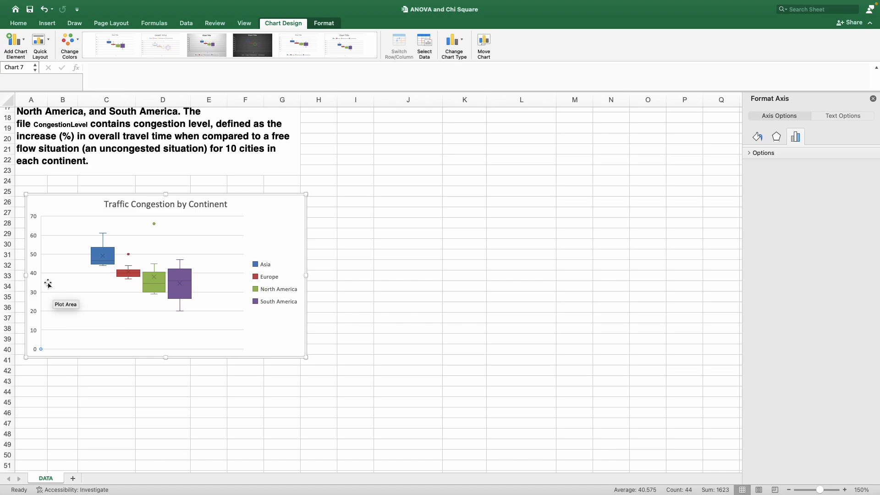
pyautogui.click(33, 274)
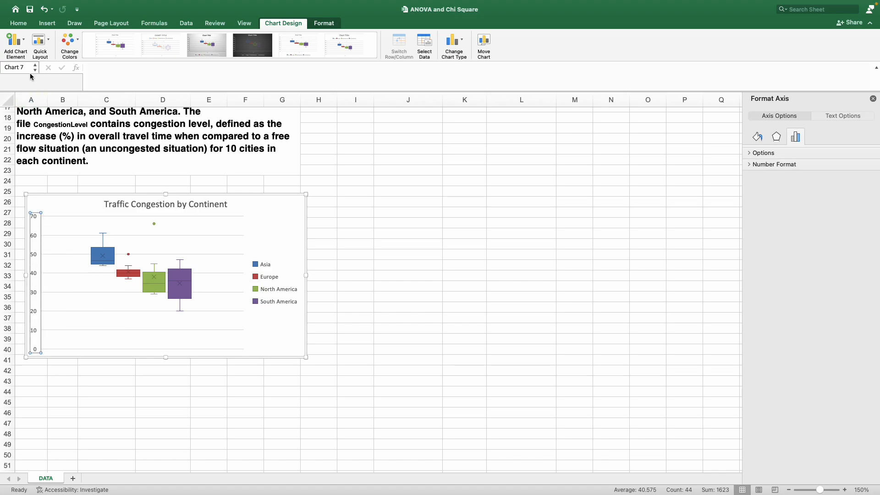
# Add a primary vertical axis title reading Traffic Congestion to the chart.
pyautogui.click(15, 41)
pyautogui.moveTo(40, 79)
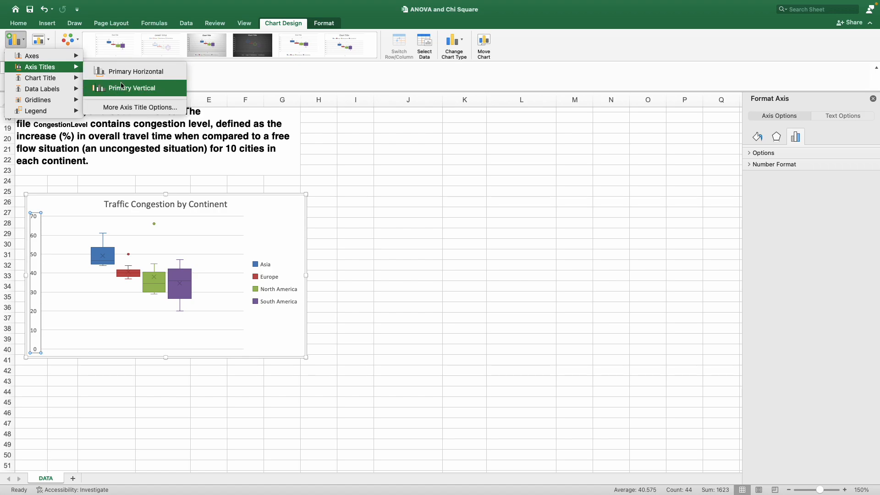
pyautogui.click(122, 87)
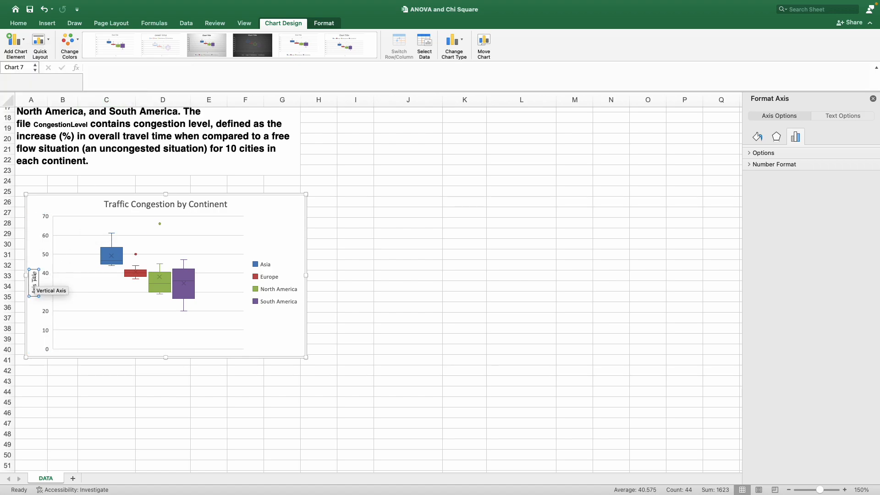
pyautogui.press('BackSpace')
pyautogui.write('Traffic Cong')
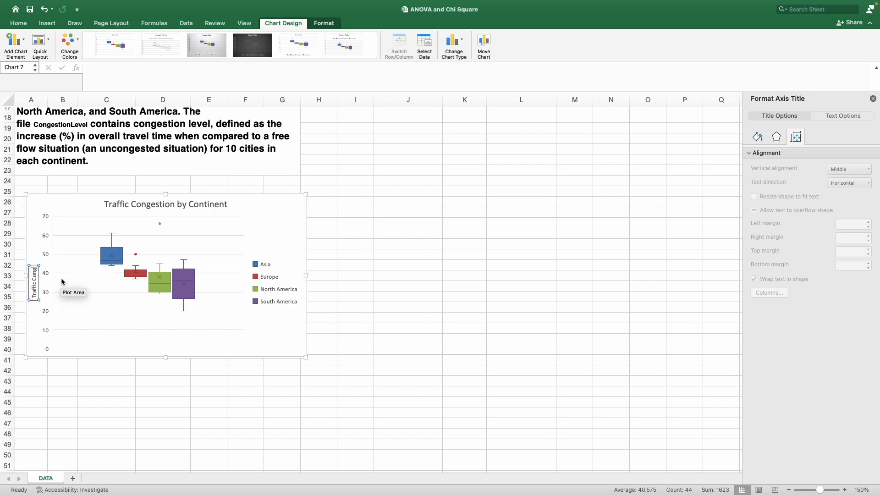
pyautogui.write('estion')
pyautogui.click(534, 212)
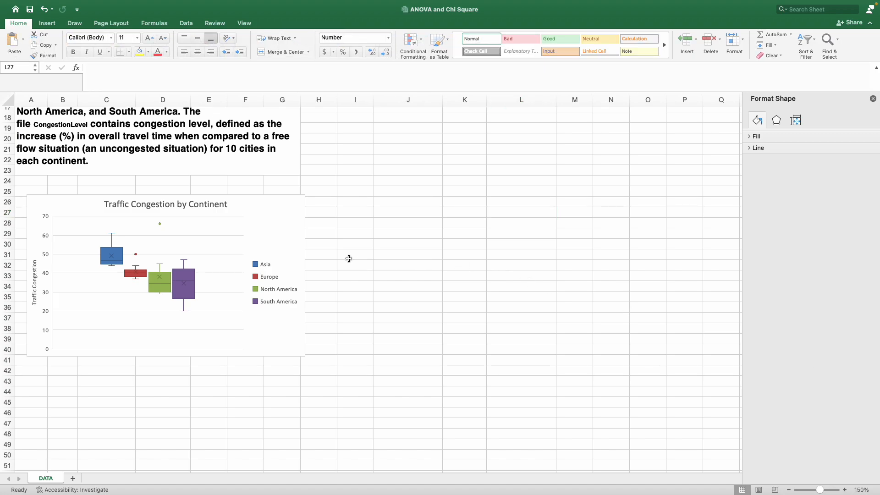
pyautogui.scroll(5, 373, 241)
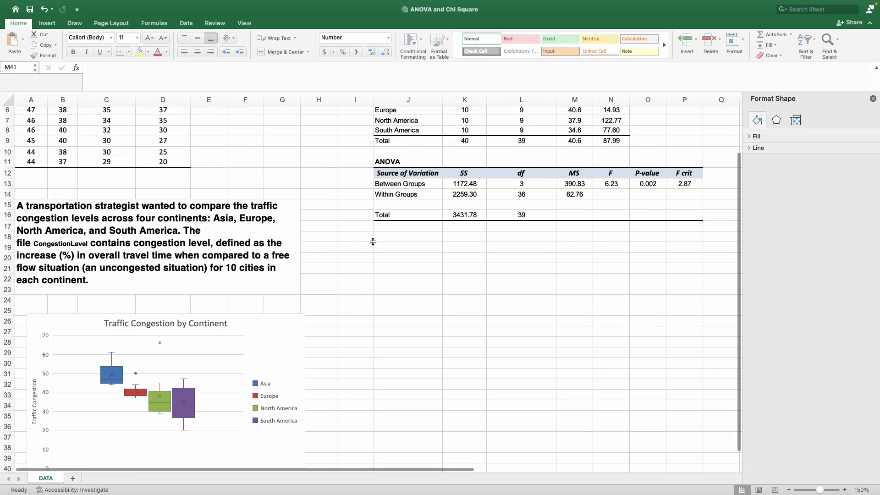
pyautogui.scroll(2, 373, 242)
pyautogui.scroll(-2, 367, 255)
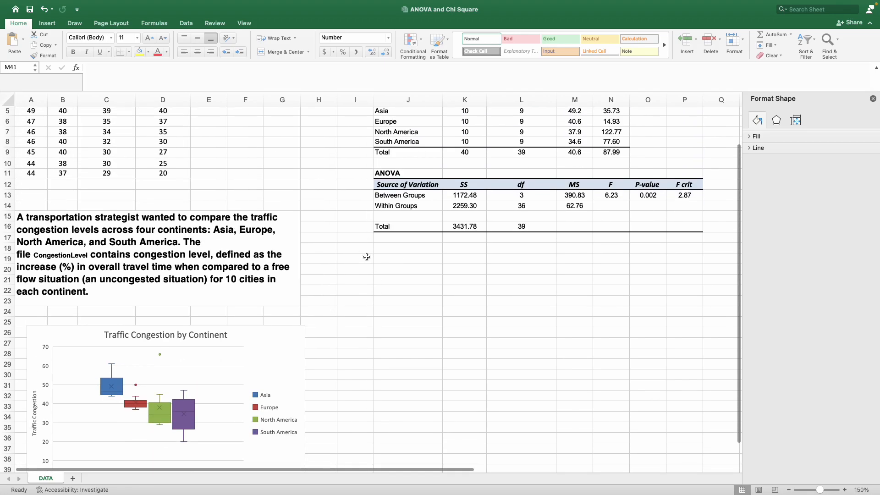
pyautogui.scroll(-4, 367, 257)
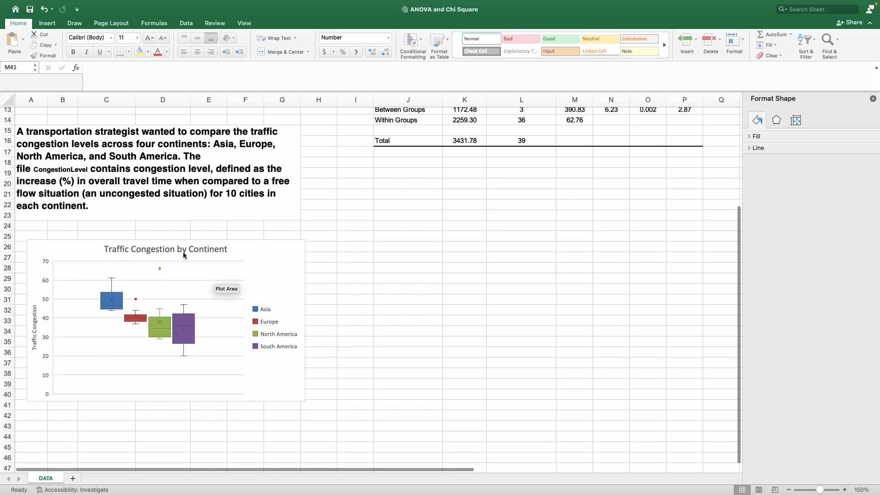
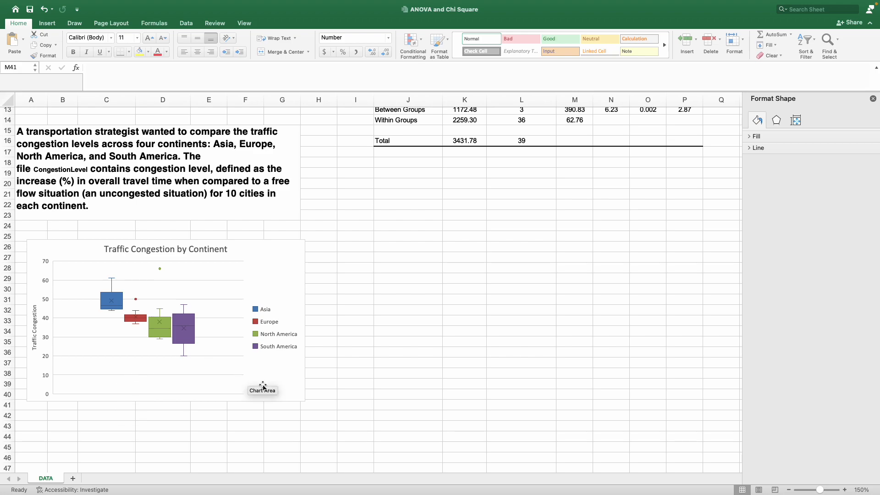
# Make the chart title Traffic Congestion by Continent bold.
pyautogui.scroll(1, 259, 382)
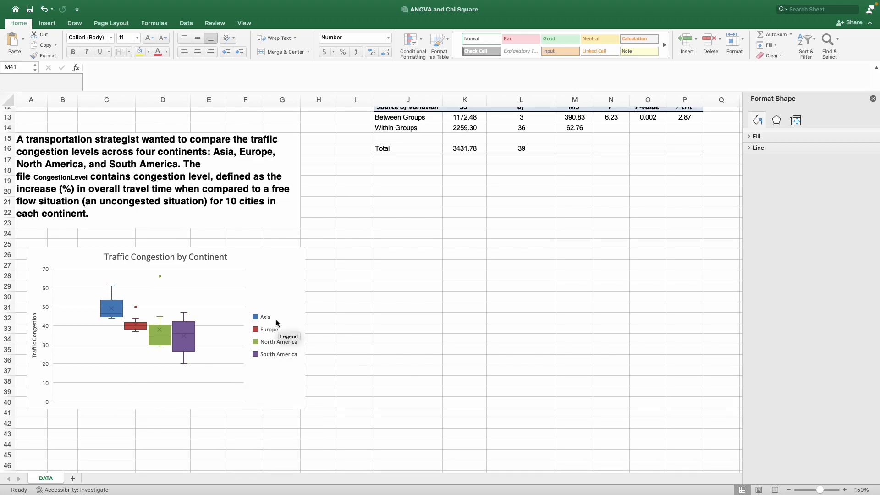
pyautogui.scroll(2, 276, 322)
pyautogui.scroll(-4, 276, 322)
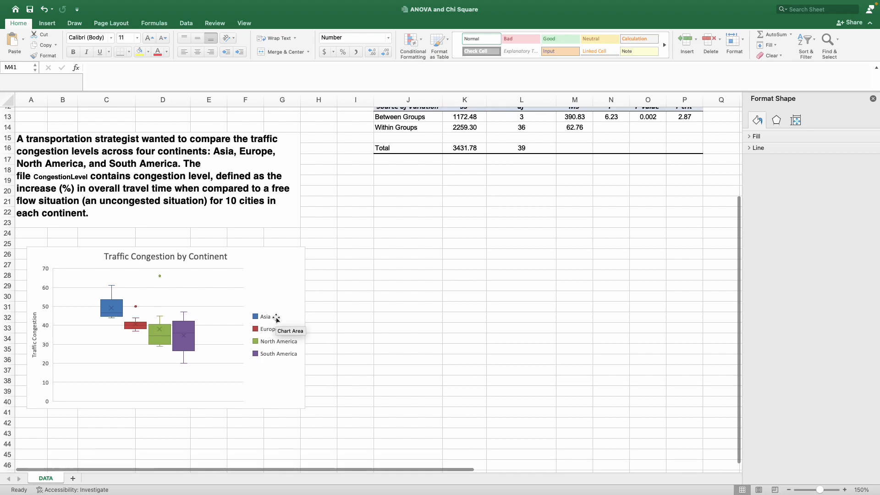
pyautogui.tripleClick(181, 241)
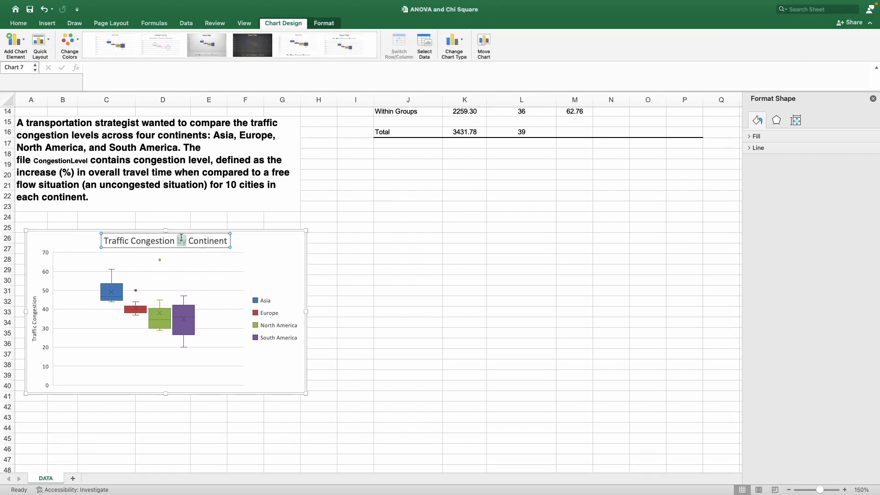
pyautogui.click(23, 23)
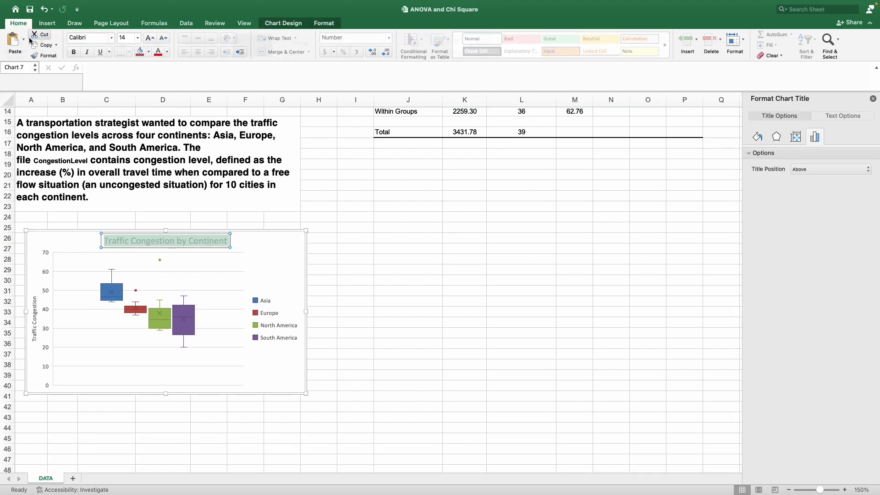
pyautogui.click(77, 55)
pyautogui.click(464, 291)
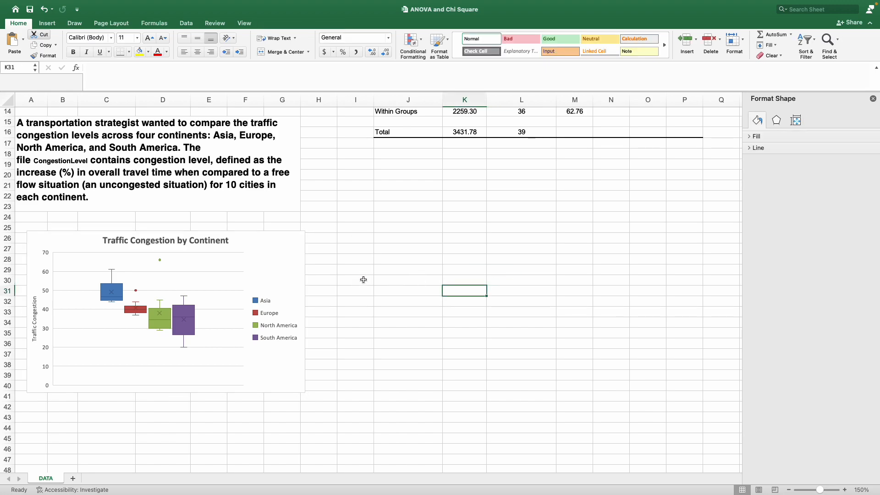
# Review the summary statistics and ANOVA table, including the P-value and F crit.
pyautogui.scroll(5, 354, 285)
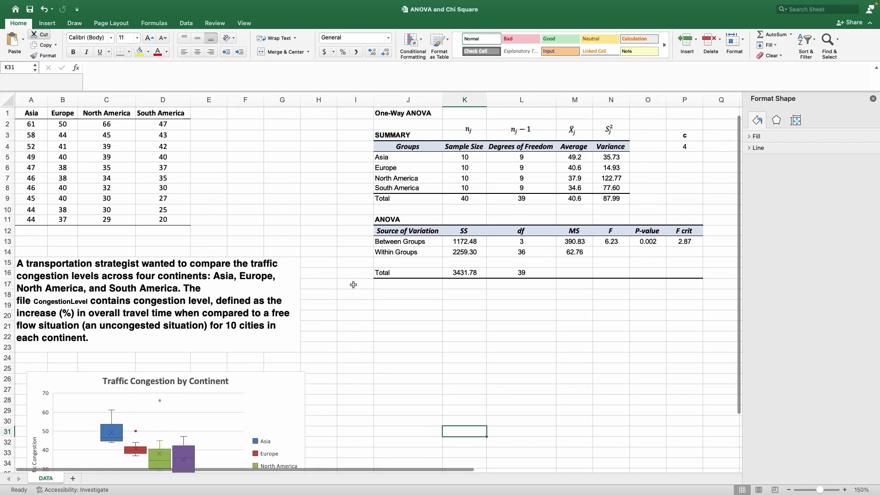
pyautogui.moveTo(416, 136); pyautogui.dragTo(614, 198)
pyautogui.moveTo(411, 219); pyautogui.dragTo(686, 274)
pyautogui.moveTo(686, 243); pyautogui.dragTo(659, 246)
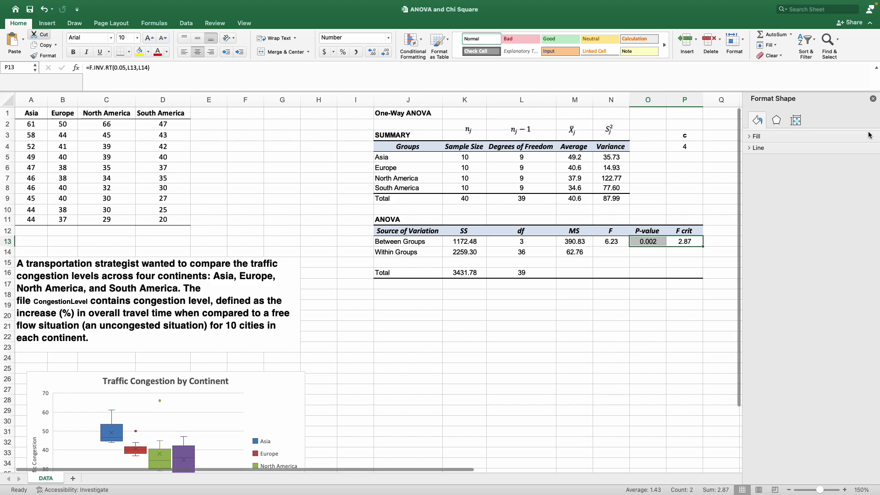
# Close the formatting pane and review the Tukey-Kramer comparisons for Asia to North America and Asia to South America.
pyautogui.click(873, 100)
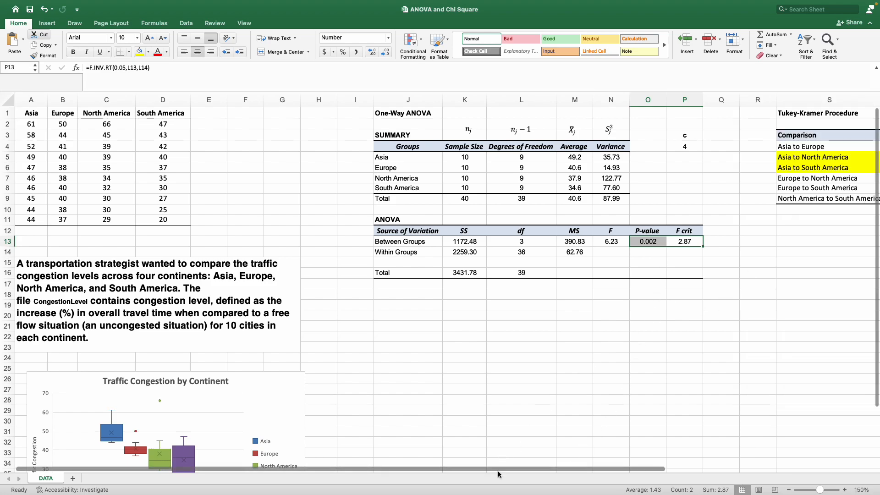
pyautogui.moveTo(498, 470); pyautogui.dragTo(737, 442)
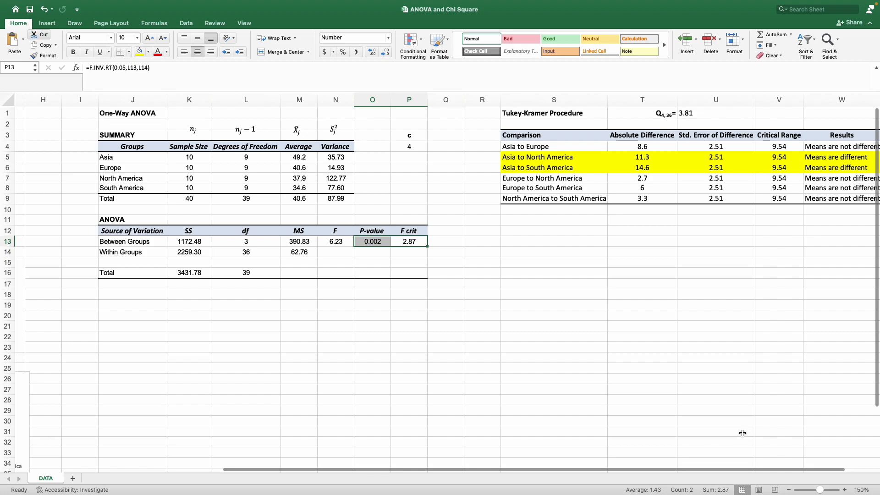
pyautogui.hscroll(2, 842, 470)
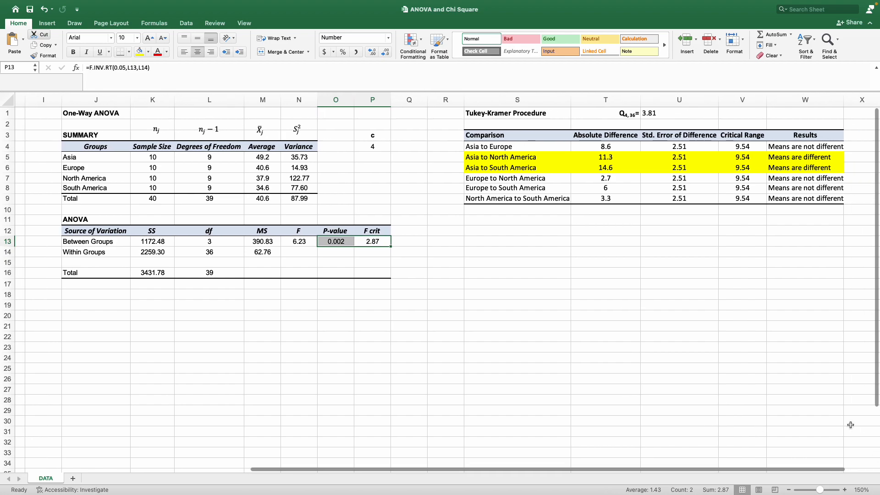
pyautogui.click(535, 158)
pyautogui.moveTo(535, 158); pyautogui.dragTo(535, 169)
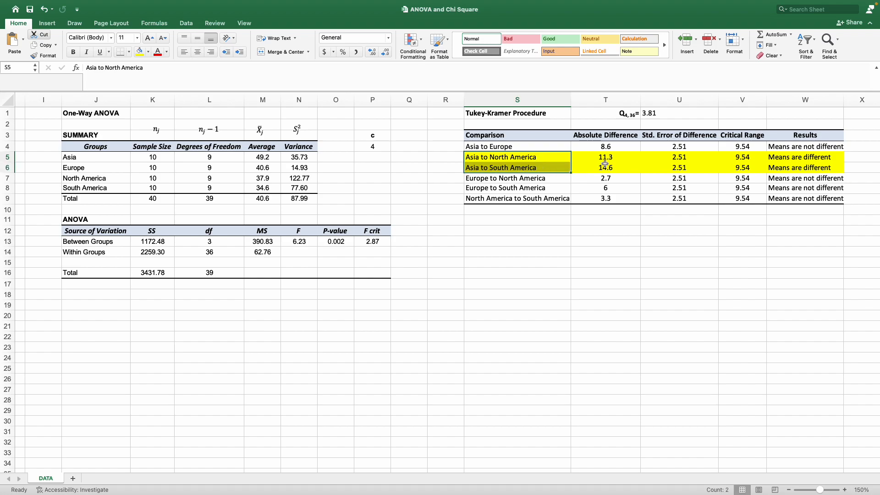
pyautogui.moveTo(616, 156); pyautogui.dragTo(610, 169)
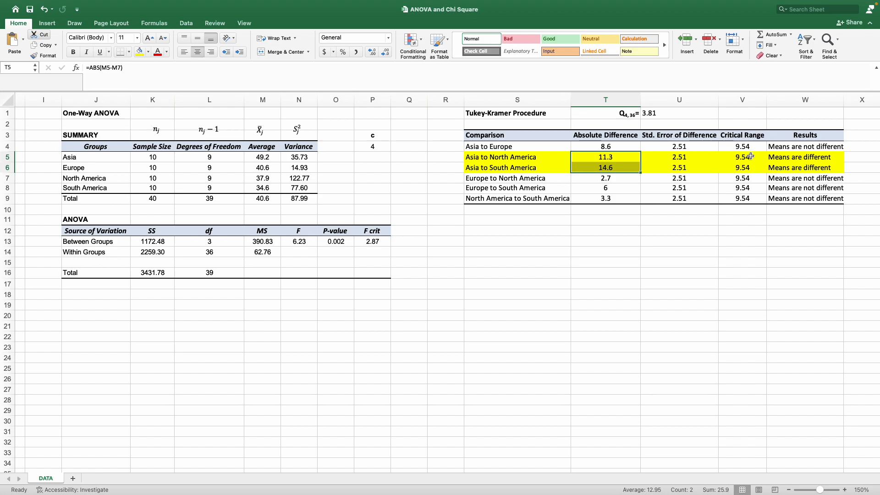
pyautogui.moveTo(750, 156); pyautogui.dragTo(746, 169)
pyautogui.click(679, 242)
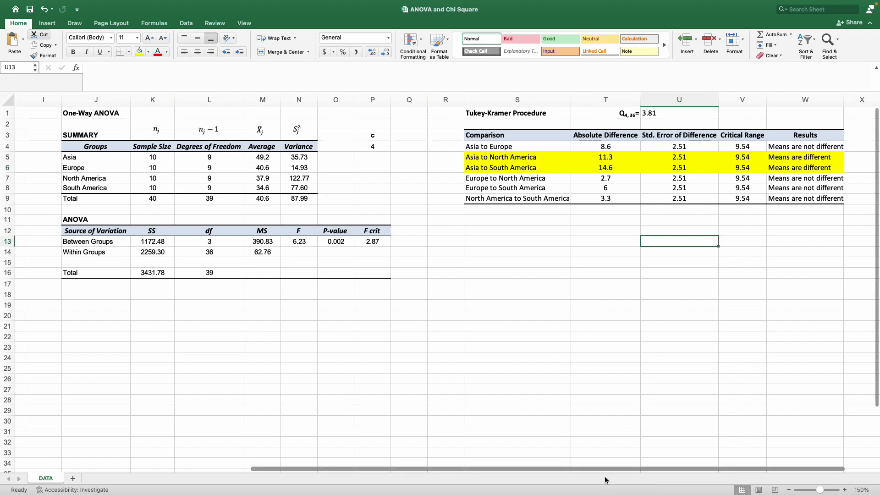
pyautogui.hscroll(-10, 600, 472)
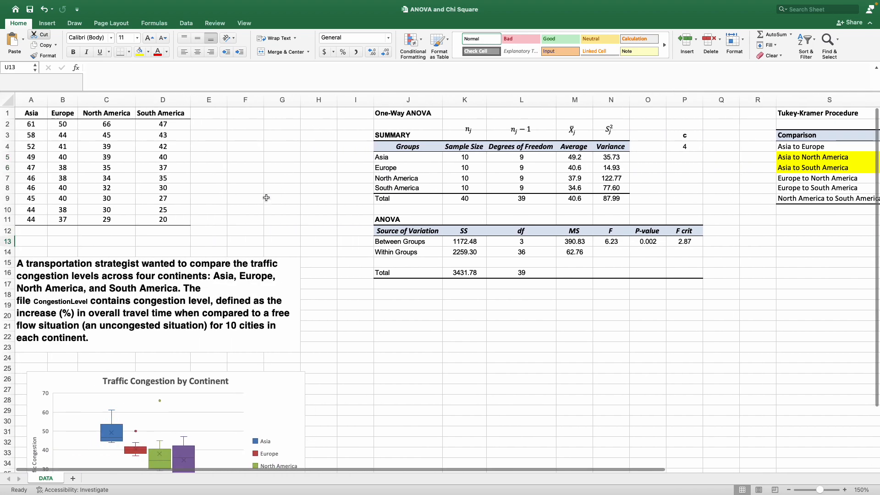